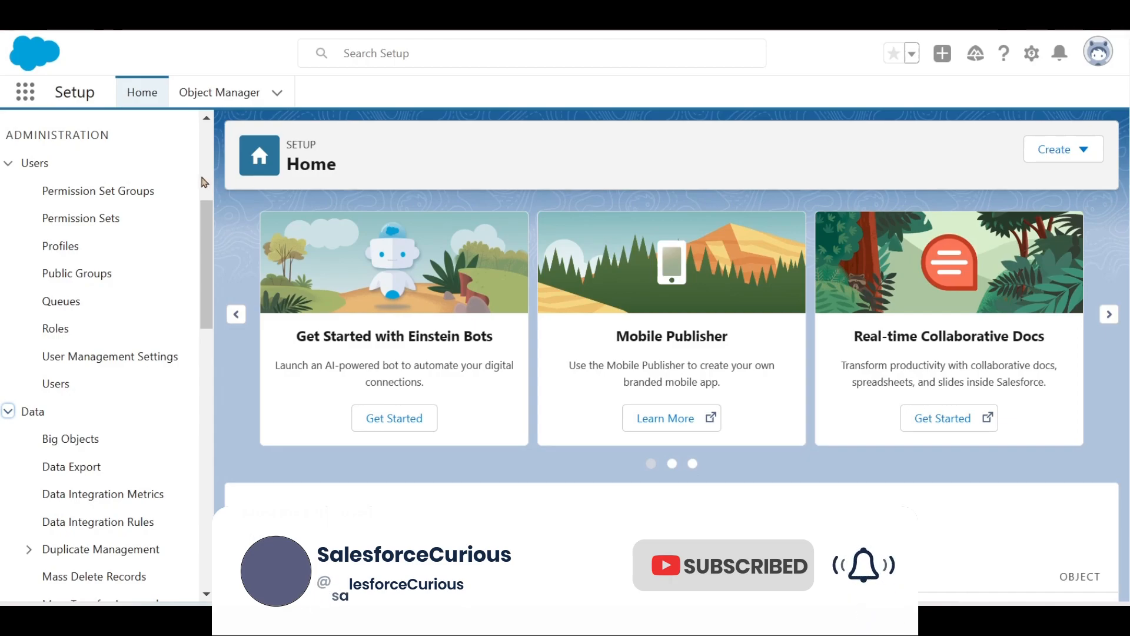
- Scroll down the Setup menu and expand the Email settings group
drag(209, 214, 207, 245)
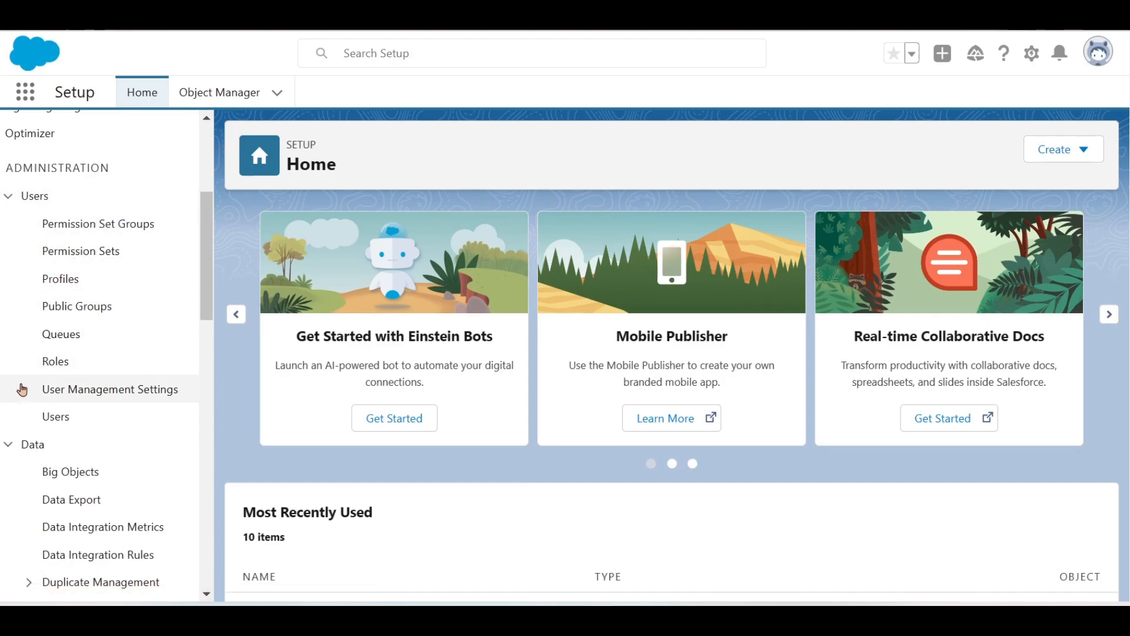
scroll(28, 369, down, 4)
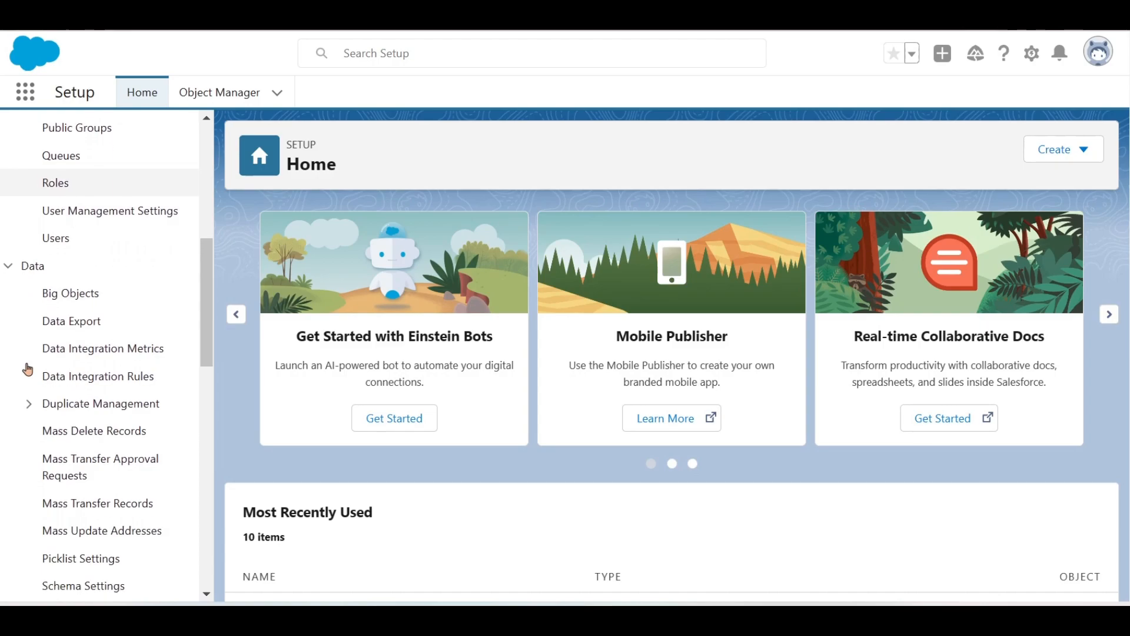
scroll(28, 369, down, 1)
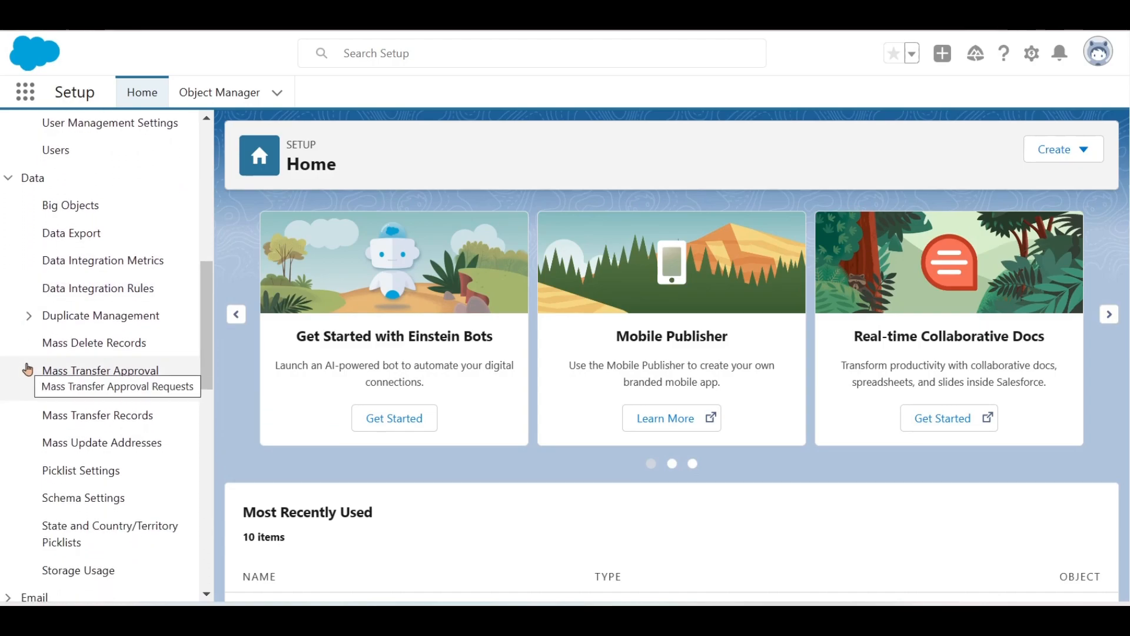
scroll(27, 369, down, 1)
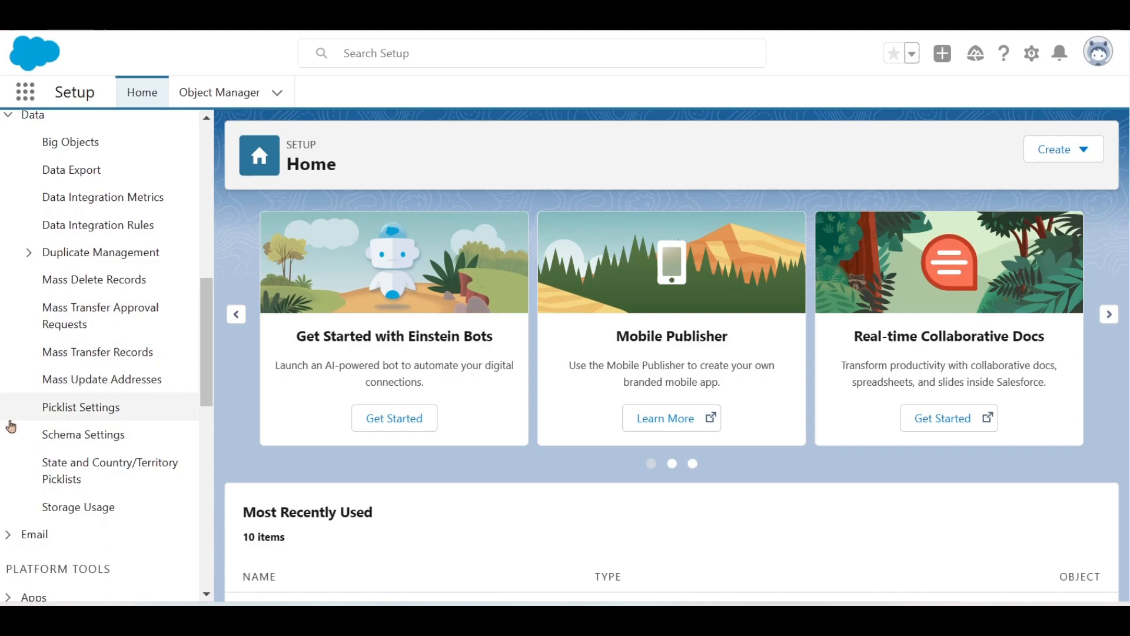
scroll(12, 451, down, 2)
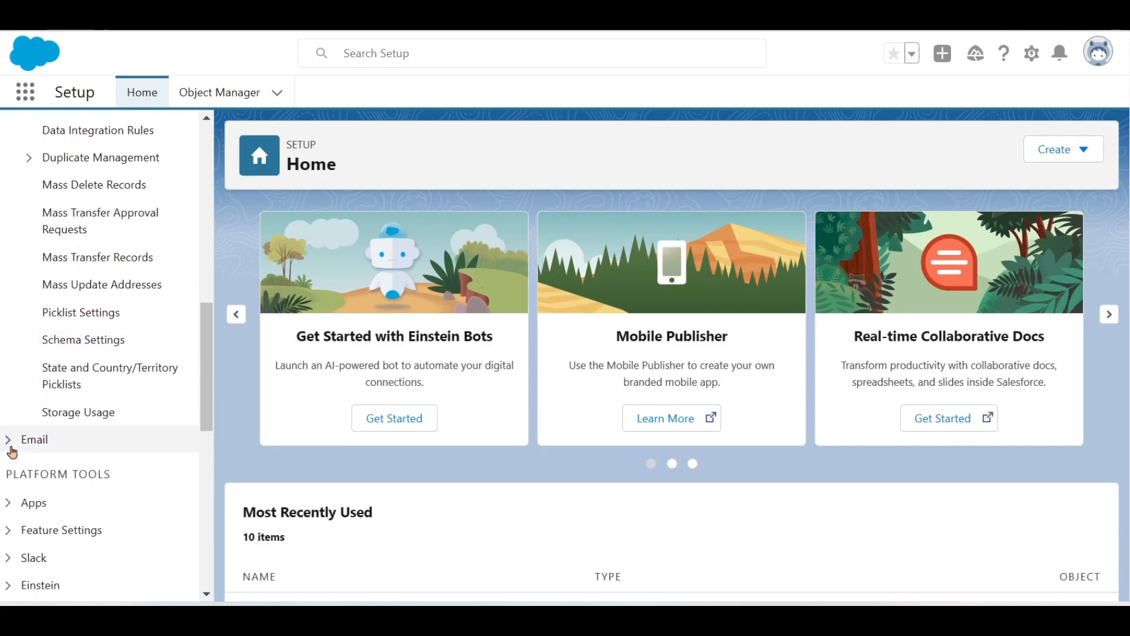
click(12, 448)
- Expand the Apps and Process Automation settings groups further down the menu
scroll(12, 451, down, 4)
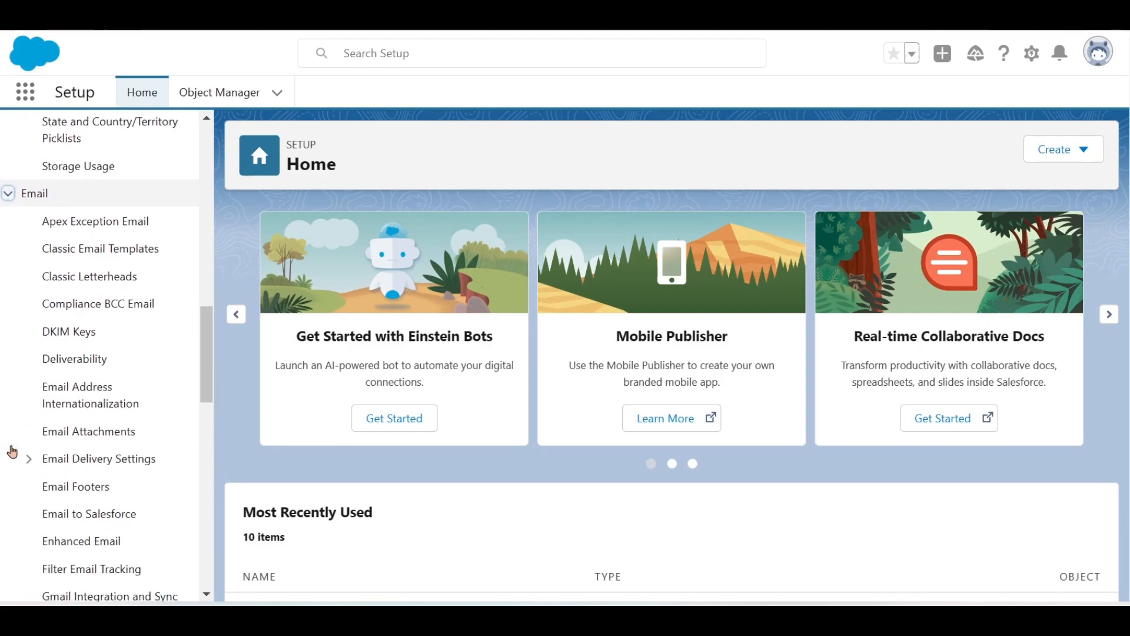
scroll(12, 451, down, 1)
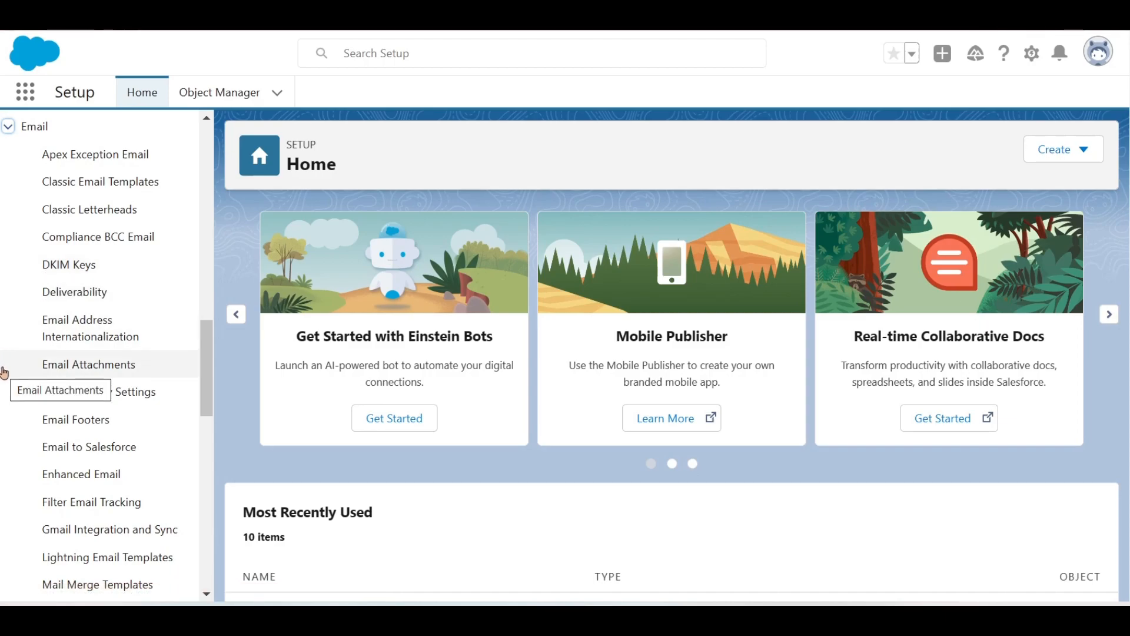
scroll(4, 373, down, 7)
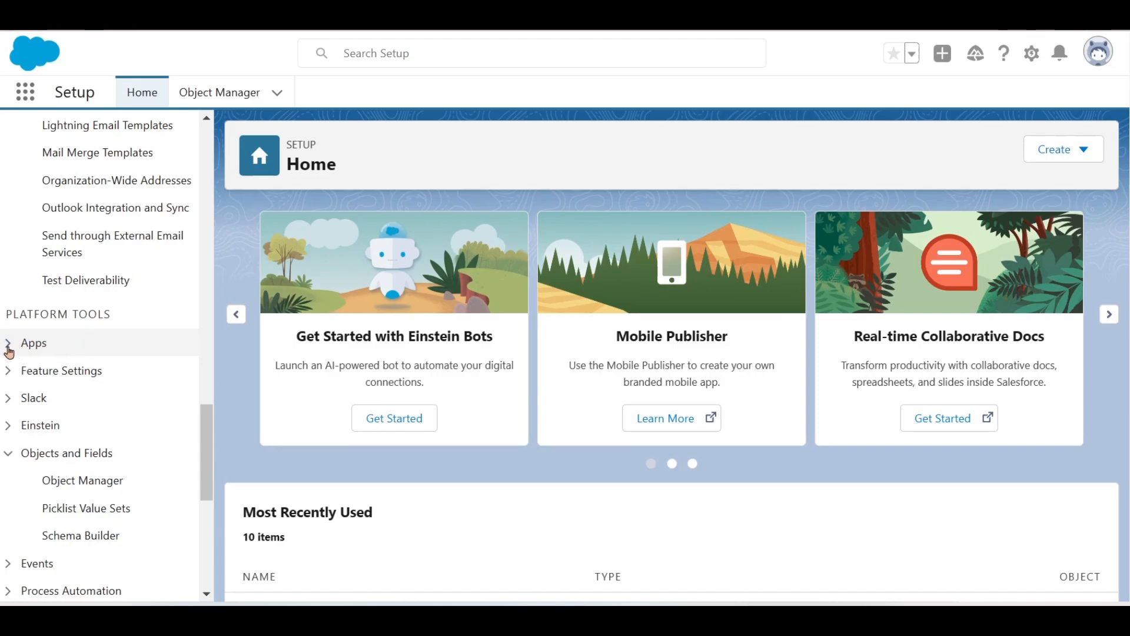
click(8, 344)
scroll(8, 349, down, 5)
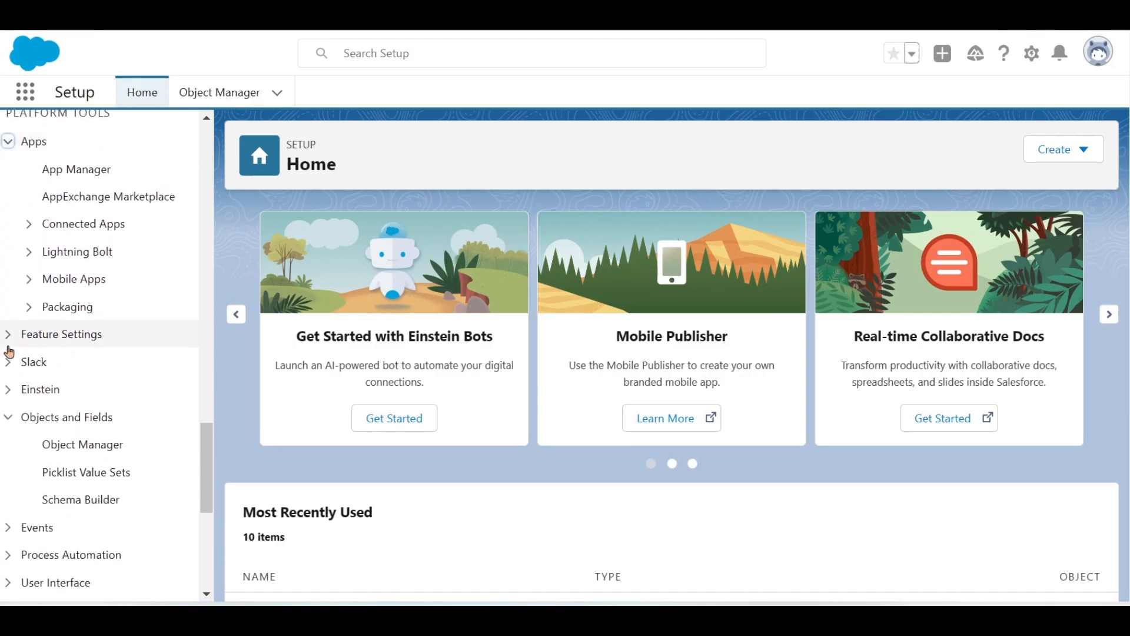
scroll(8, 351, down, 1)
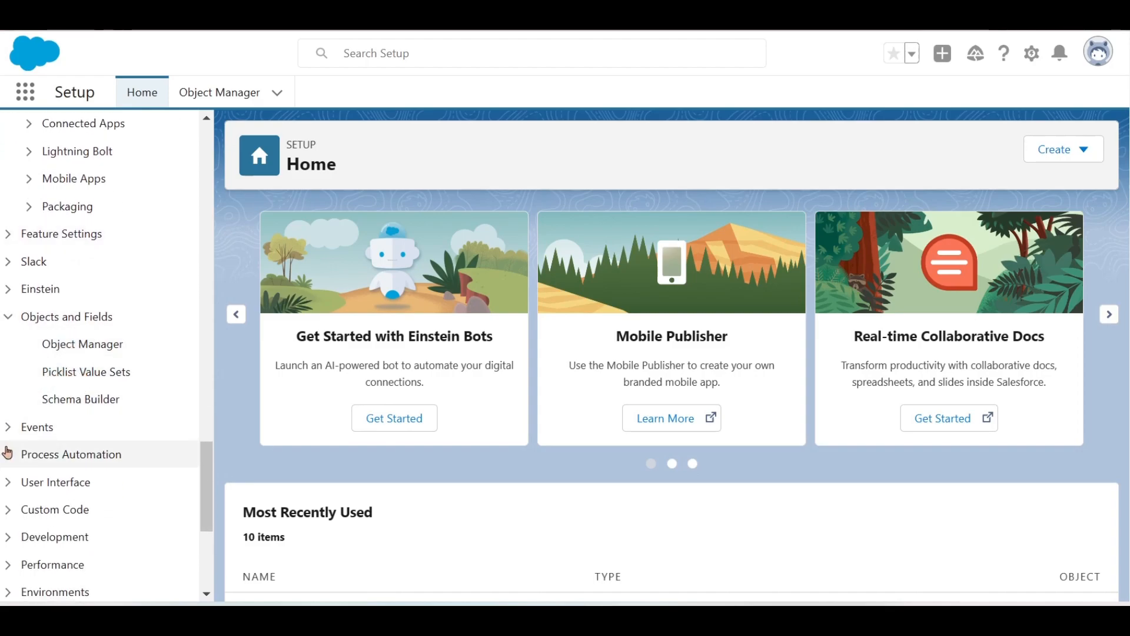
click(7, 457)
scroll(7, 458, down, 4)
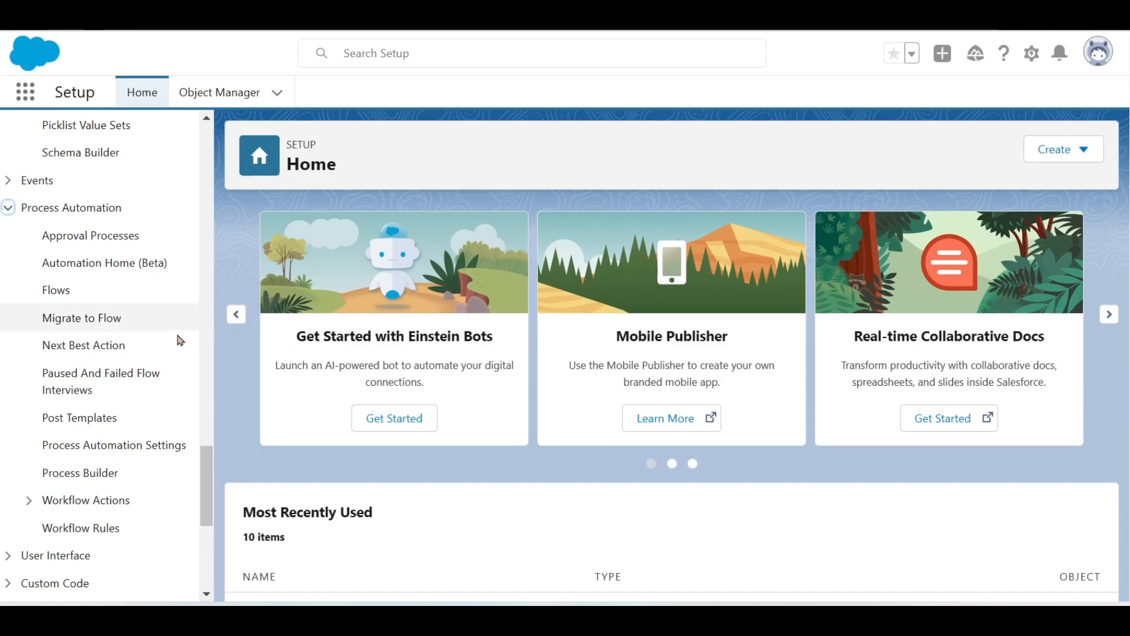
- Expand the User Interface and Company Settings groups in the Setup menu
scroll(152, 383, down, 3)
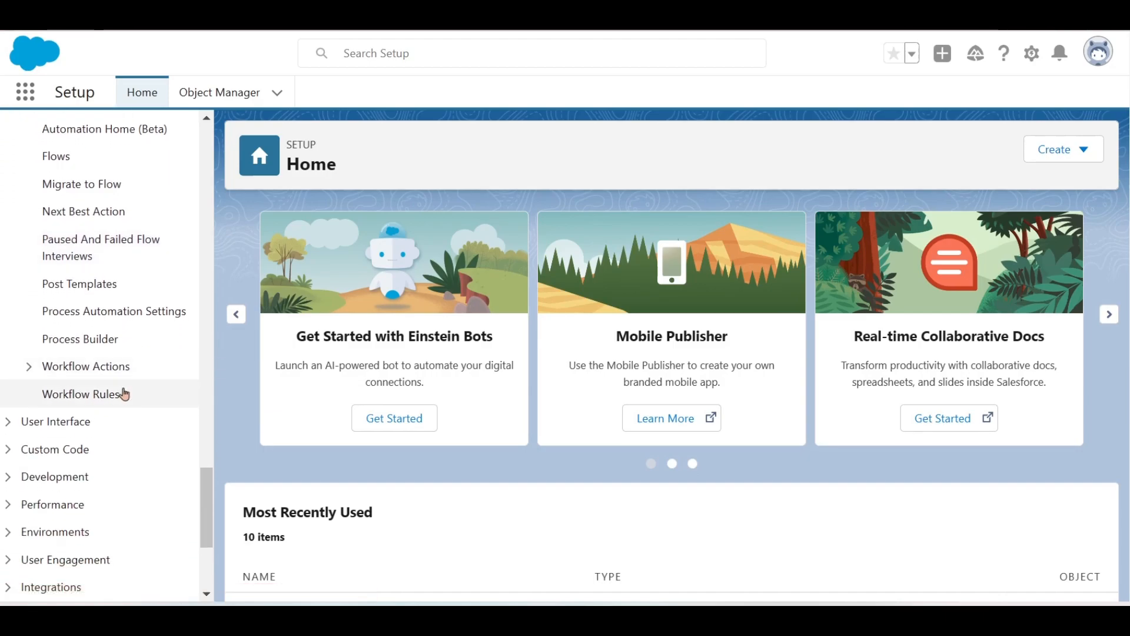
click(6, 429)
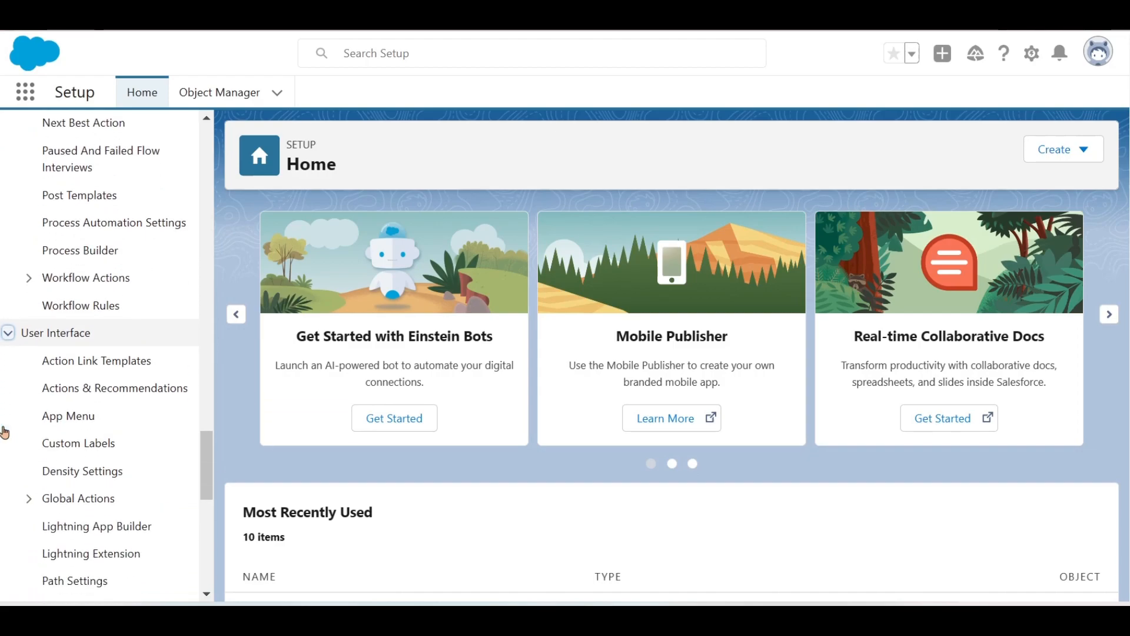
scroll(5, 433, down, 5)
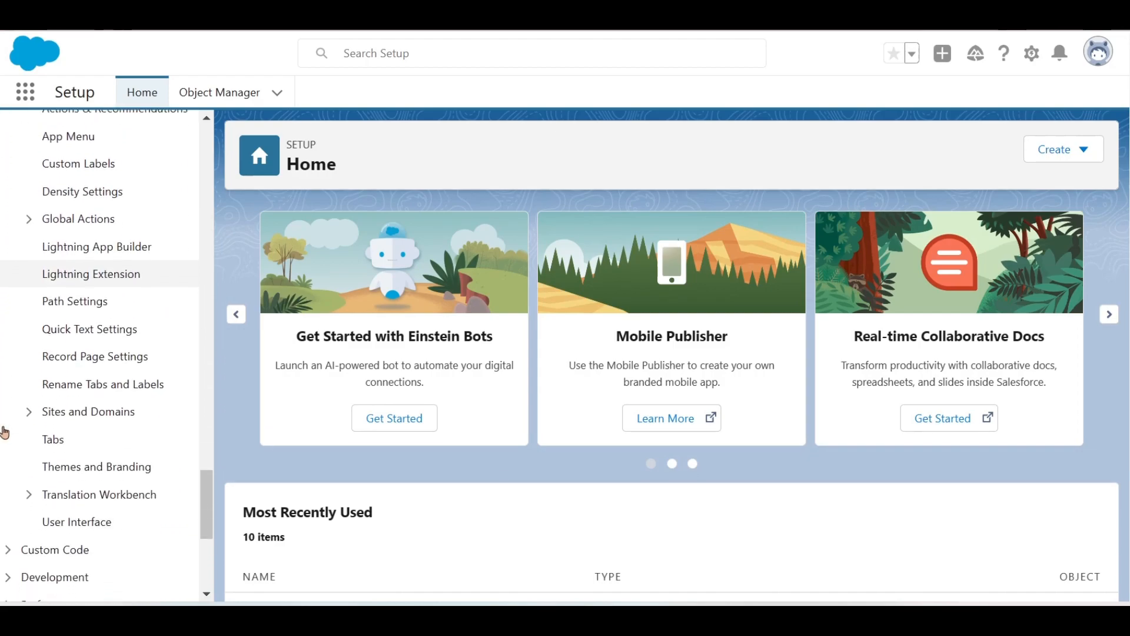
scroll(4, 432, down, 2)
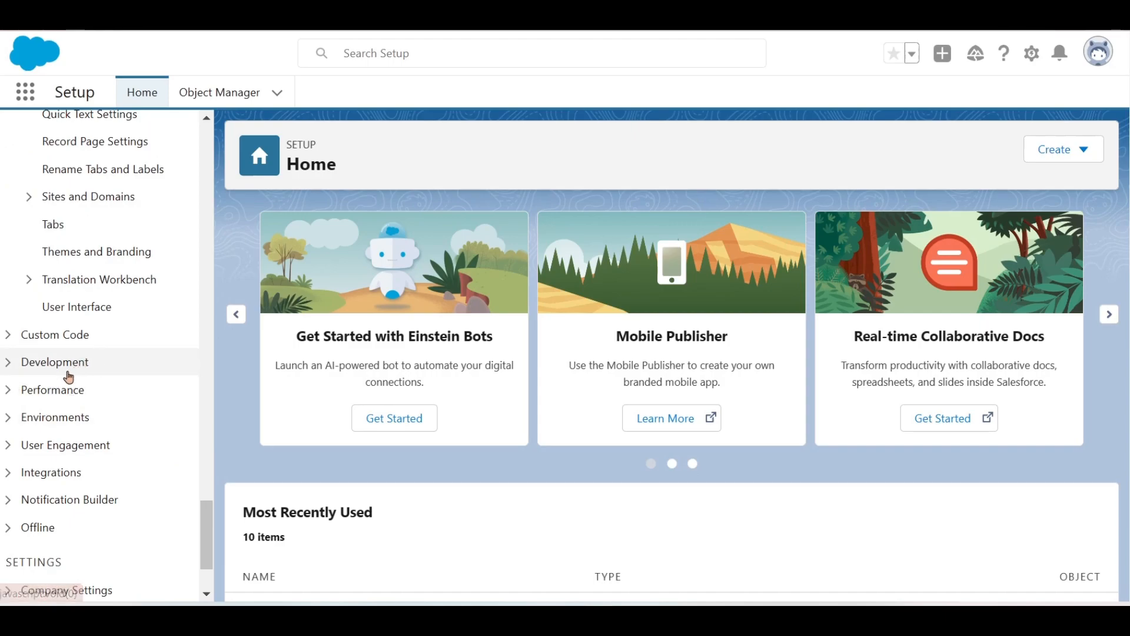
scroll(69, 378, down, 1)
scroll(69, 377, down, 2)
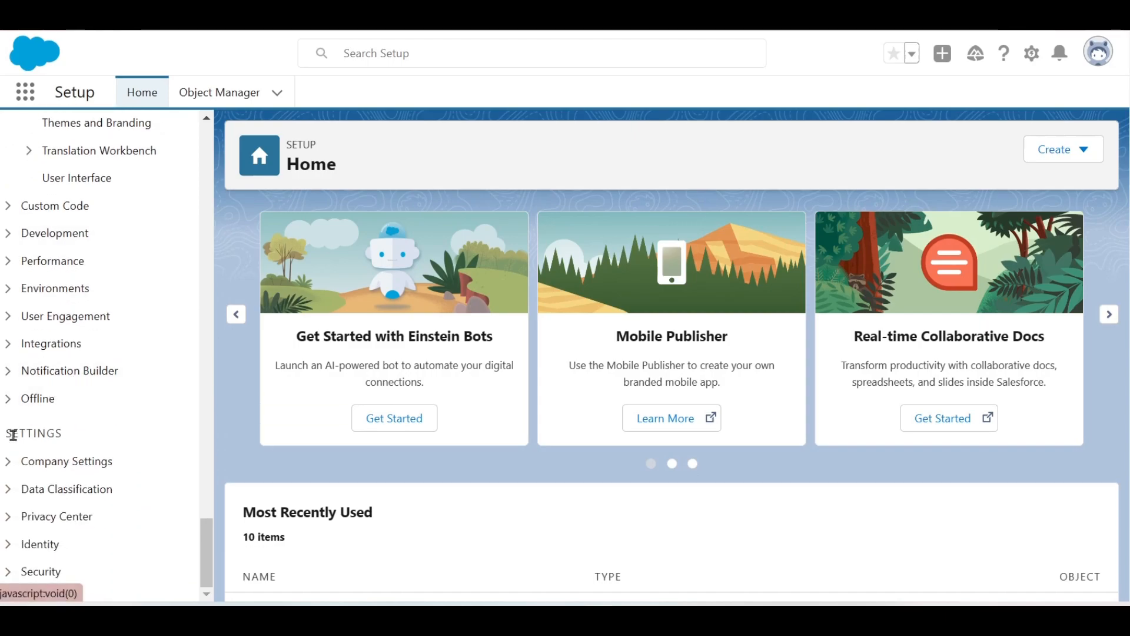
click(9, 467)
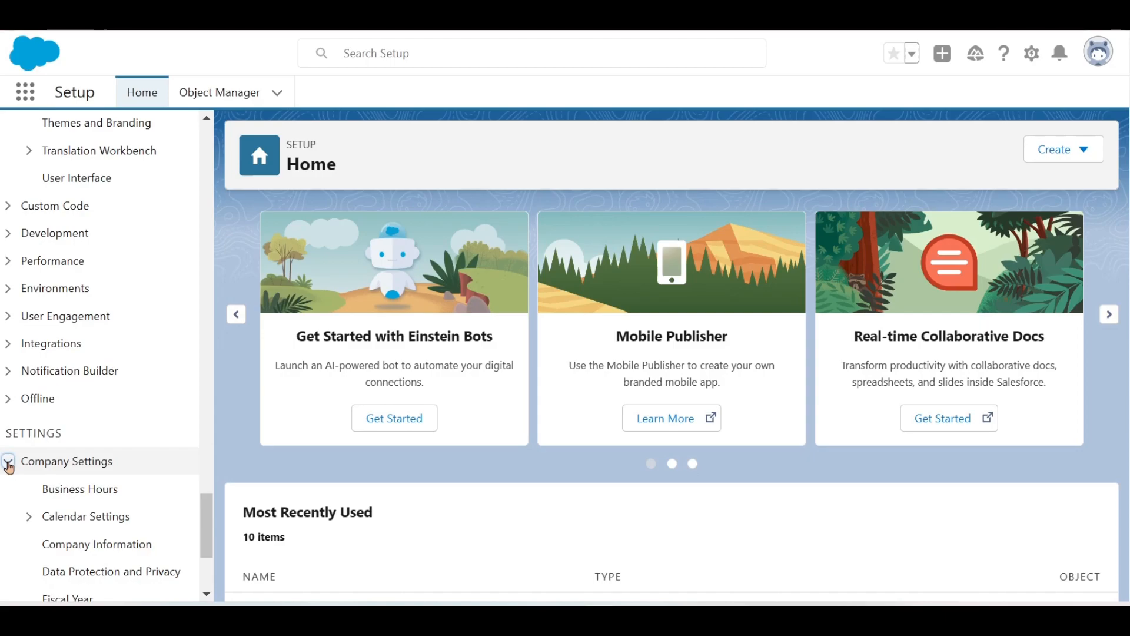
- Expand Data Classification, Privacy Center and Identity, then scroll back up toward Quick Find
scroll(8, 468, down, 3)
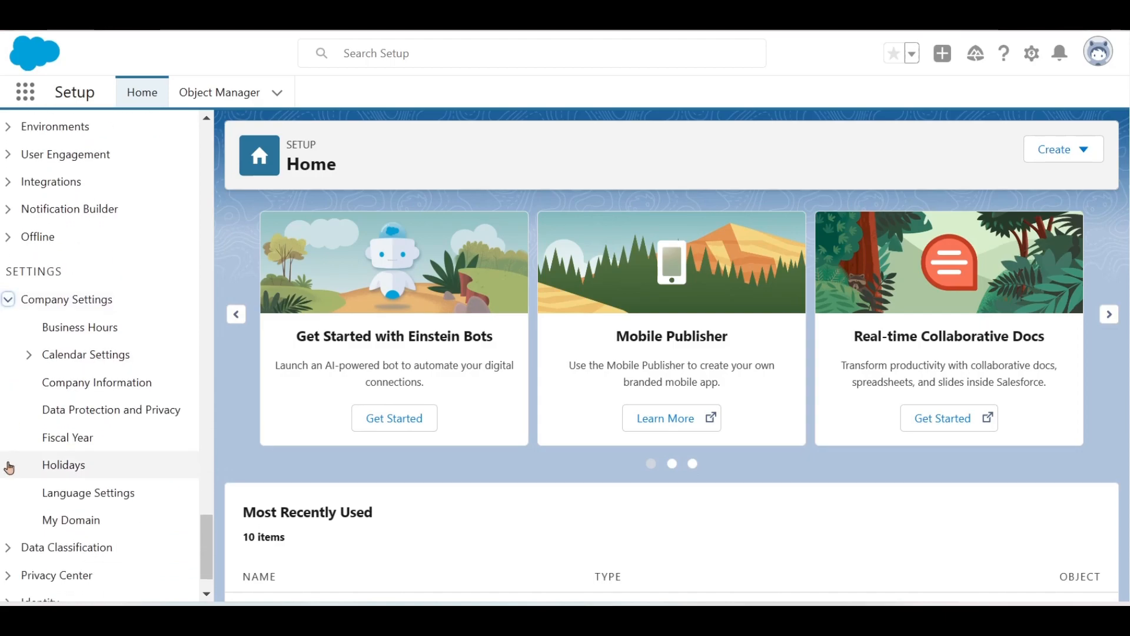
scroll(8, 467, down, 1)
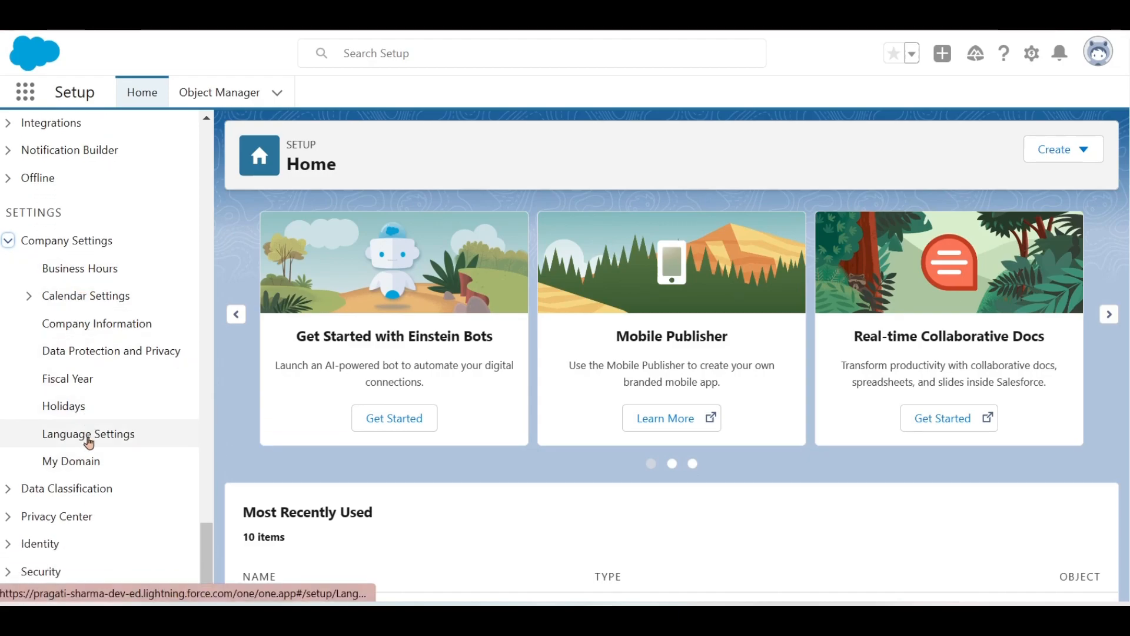
click(8, 490)
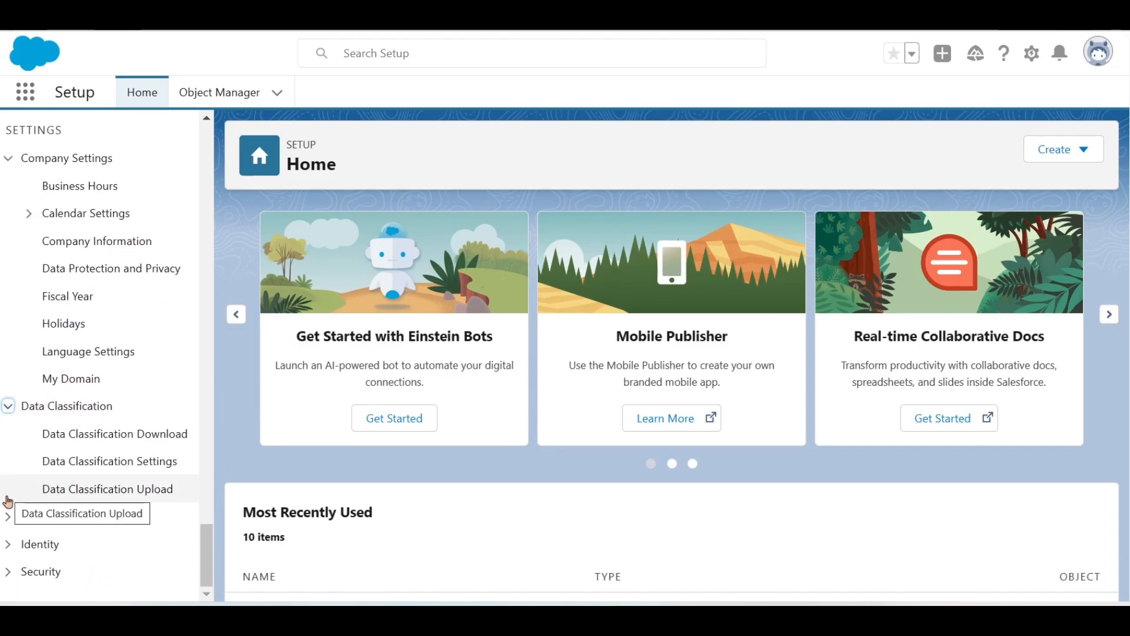
click(8, 517)
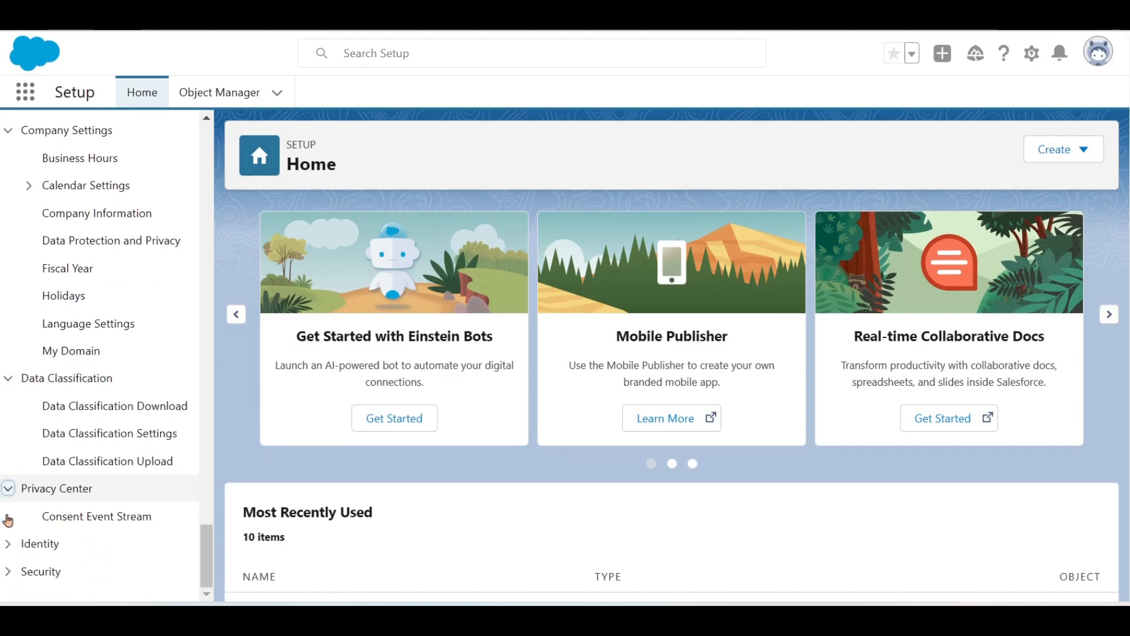
click(8, 546)
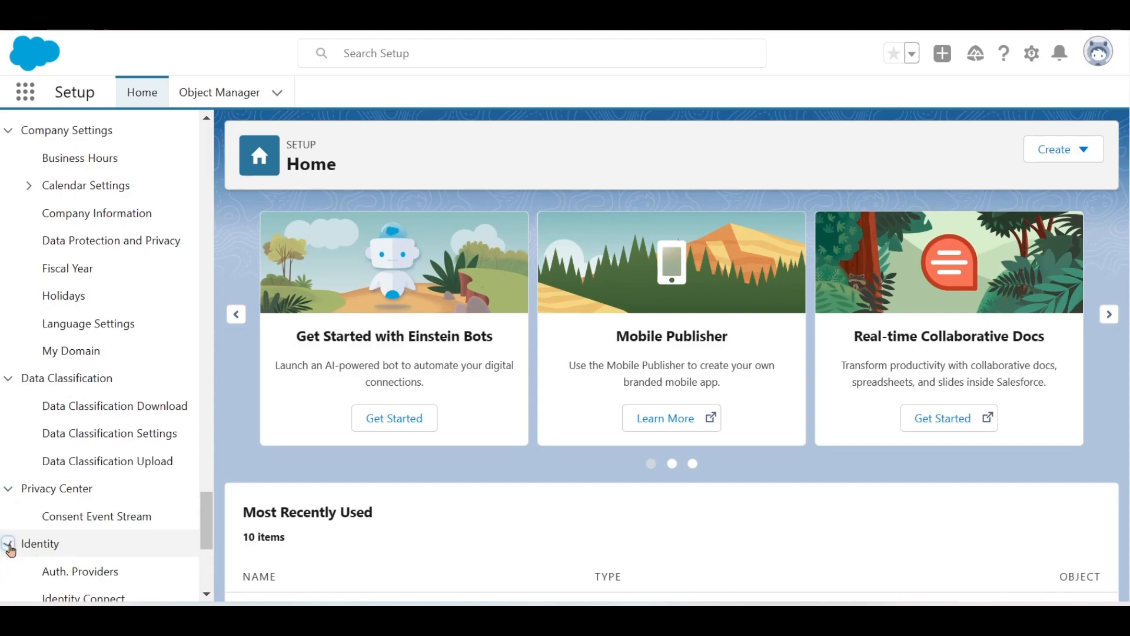
scroll(13, 551, up, 10)
scroll(13, 551, up, 15)
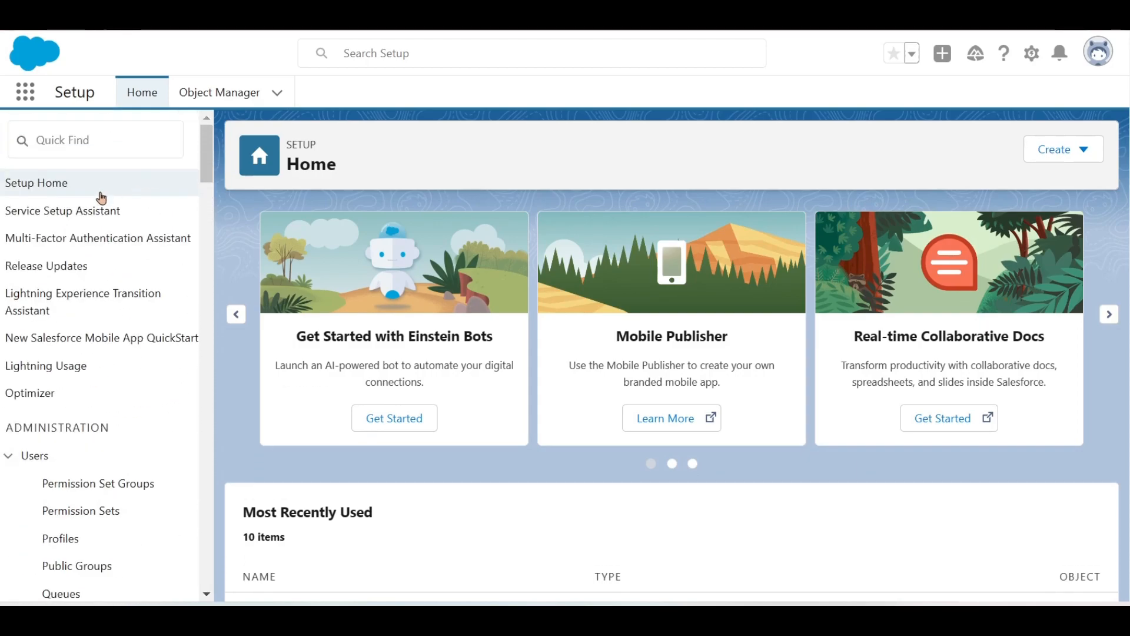
scroll(35, 467, down, 5)
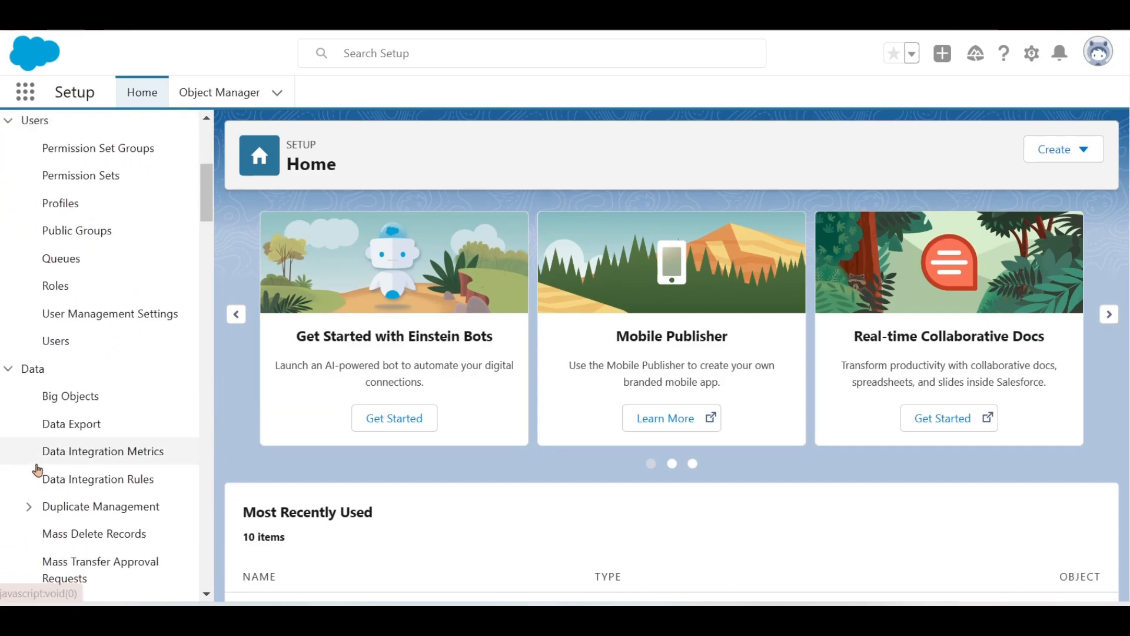
scroll(38, 469, up, 5)
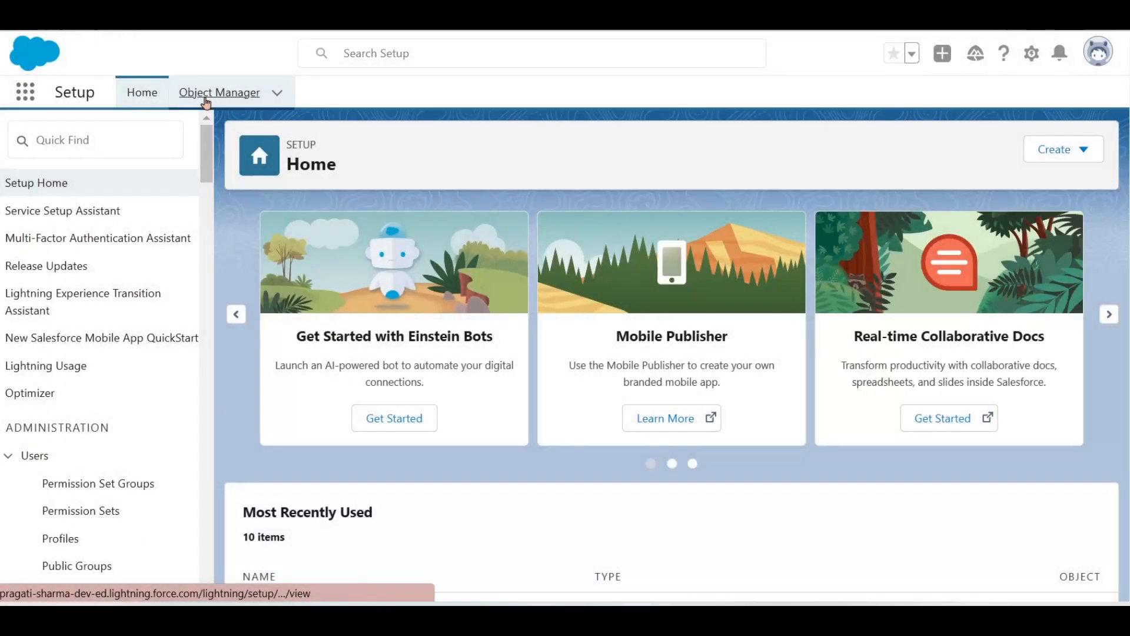
click(207, 97)
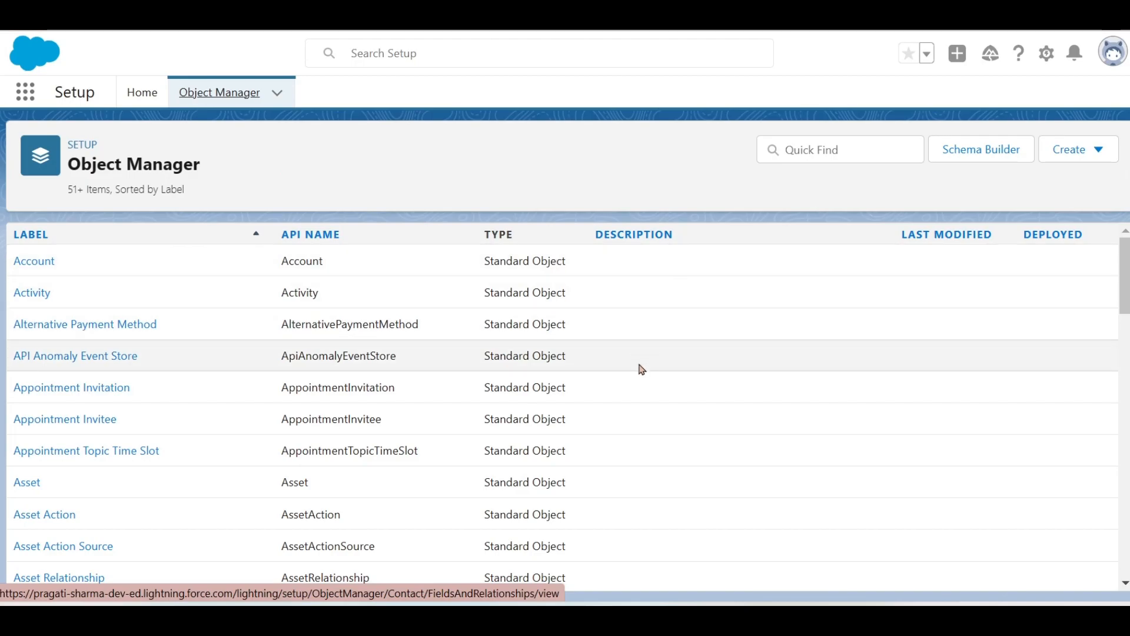
scroll(642, 370, down, 1)
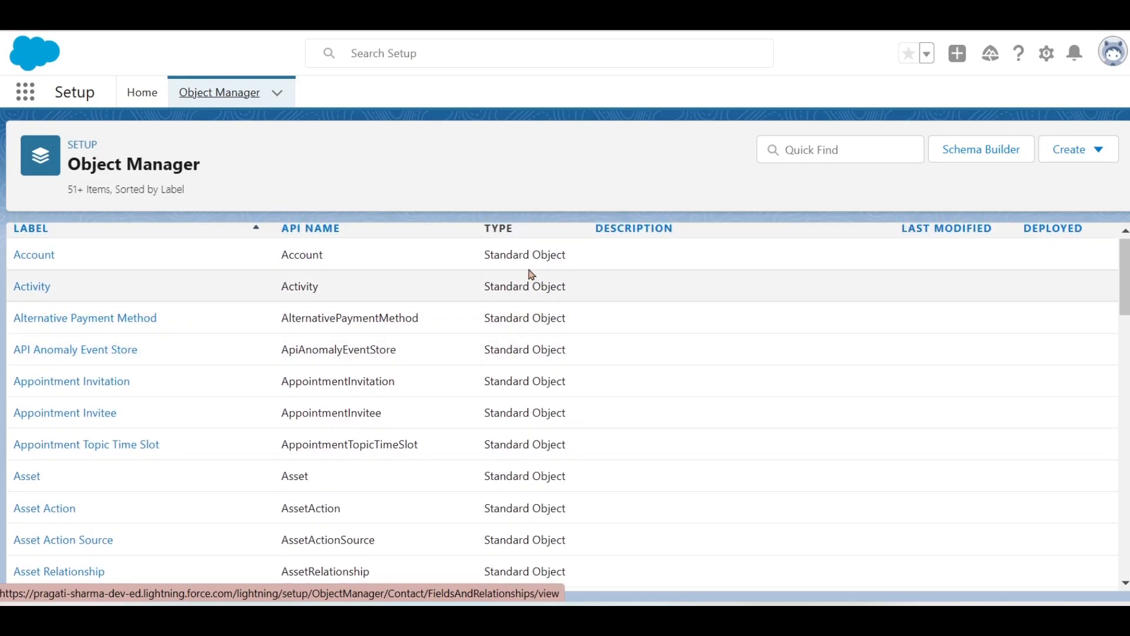
scroll(637, 361, down, 8)
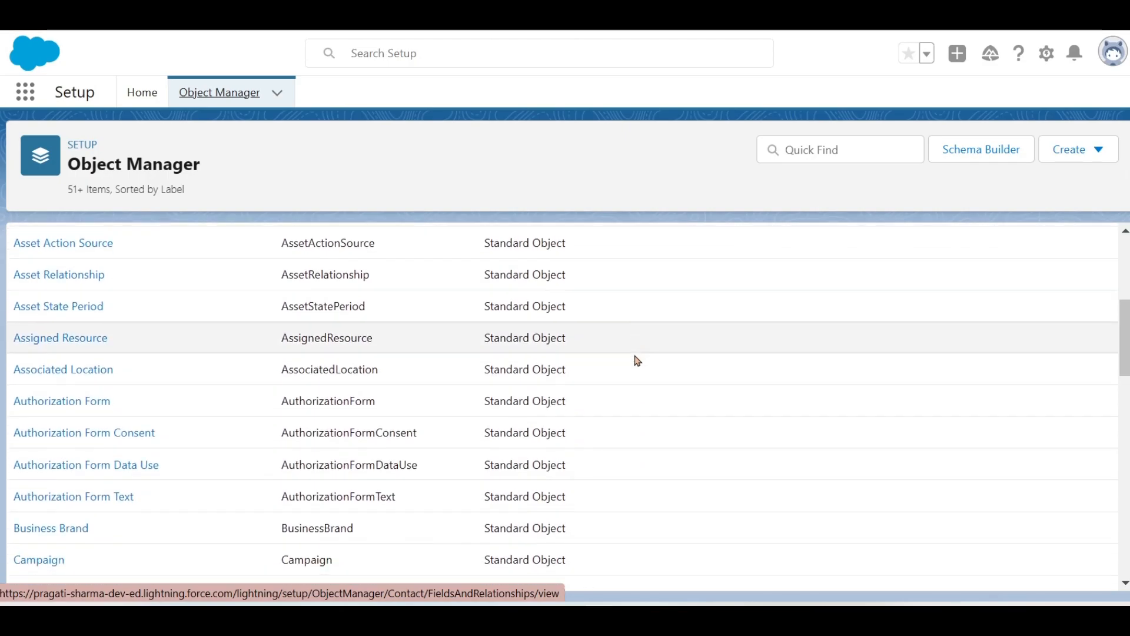
scroll(638, 360, down, 6)
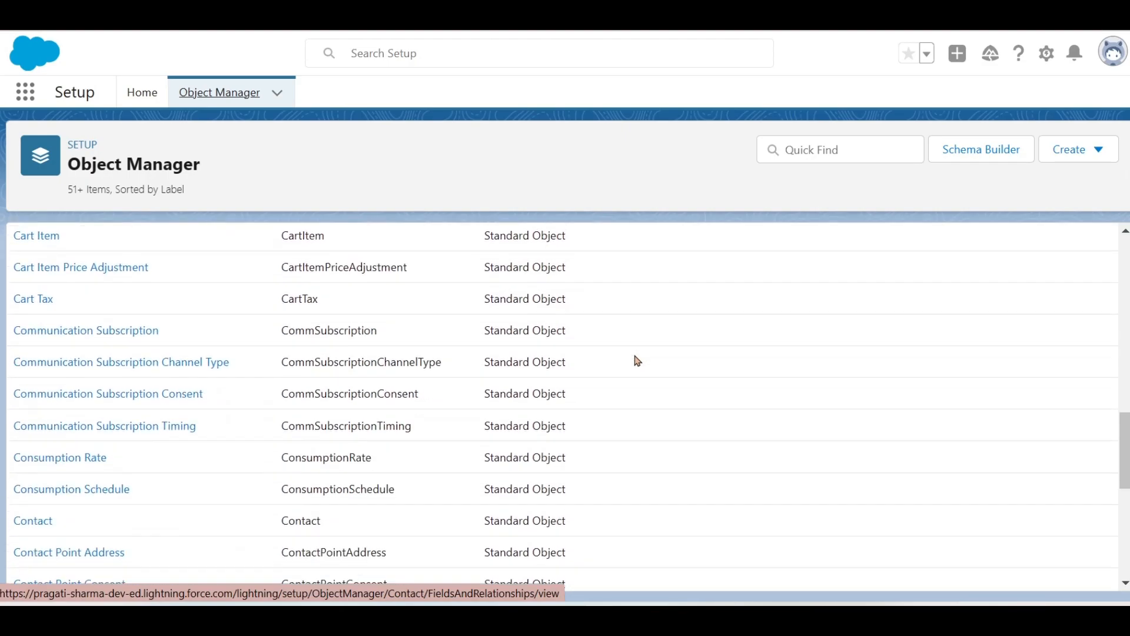
scroll(638, 360, down, 8)
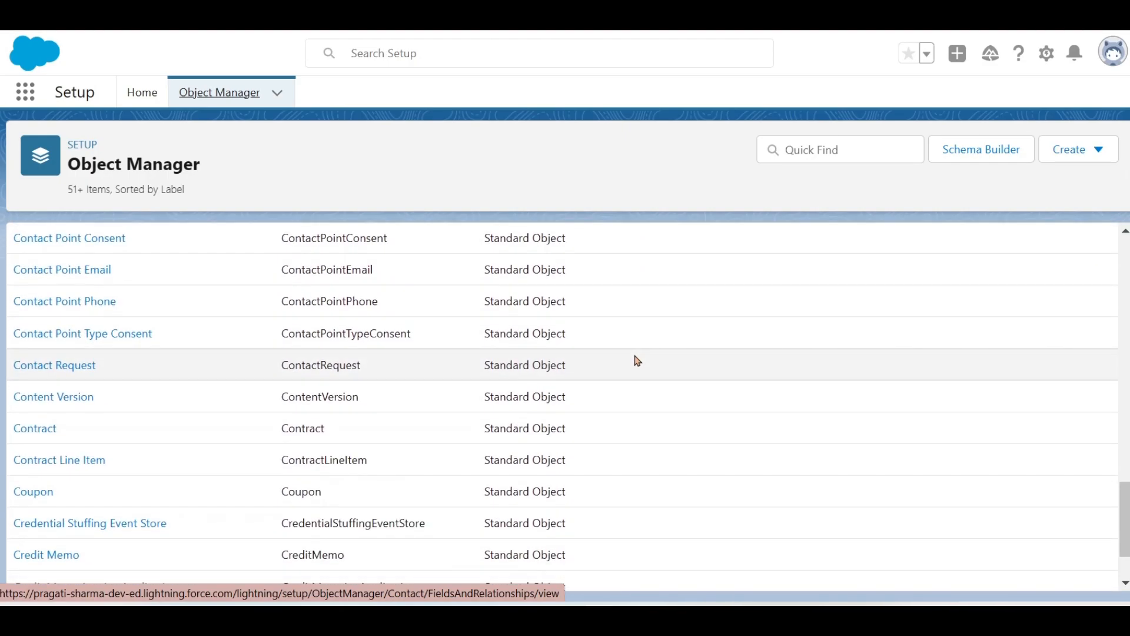
scroll(637, 359, down, 8)
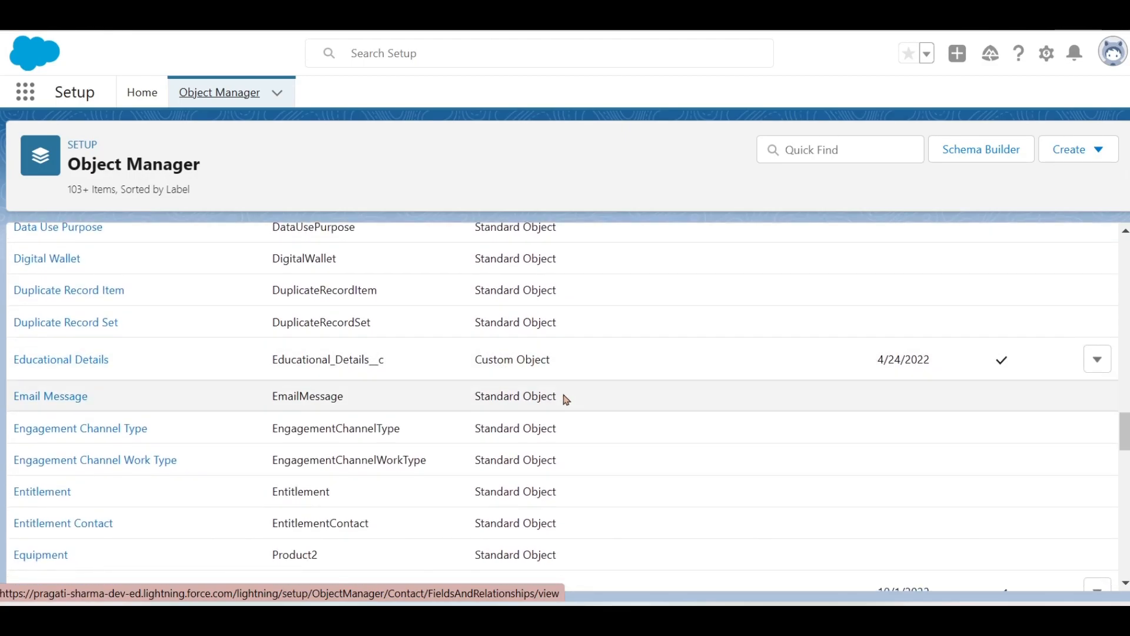
scroll(565, 396, down, 3)
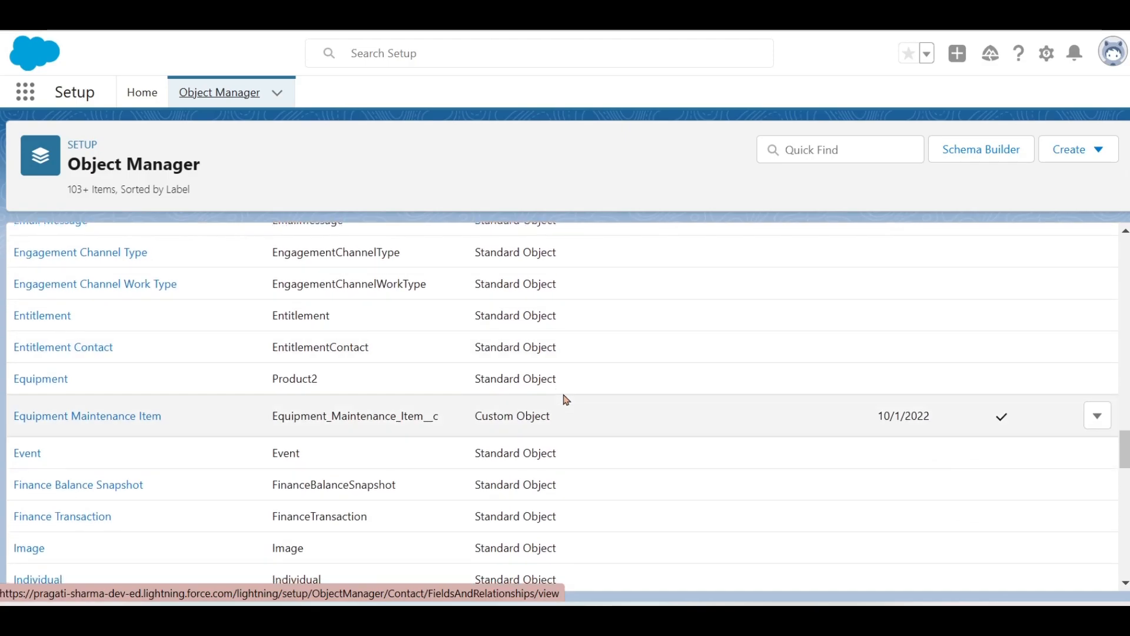
scroll(583, 388, up, 1)
scroll(573, 368, up, 15)
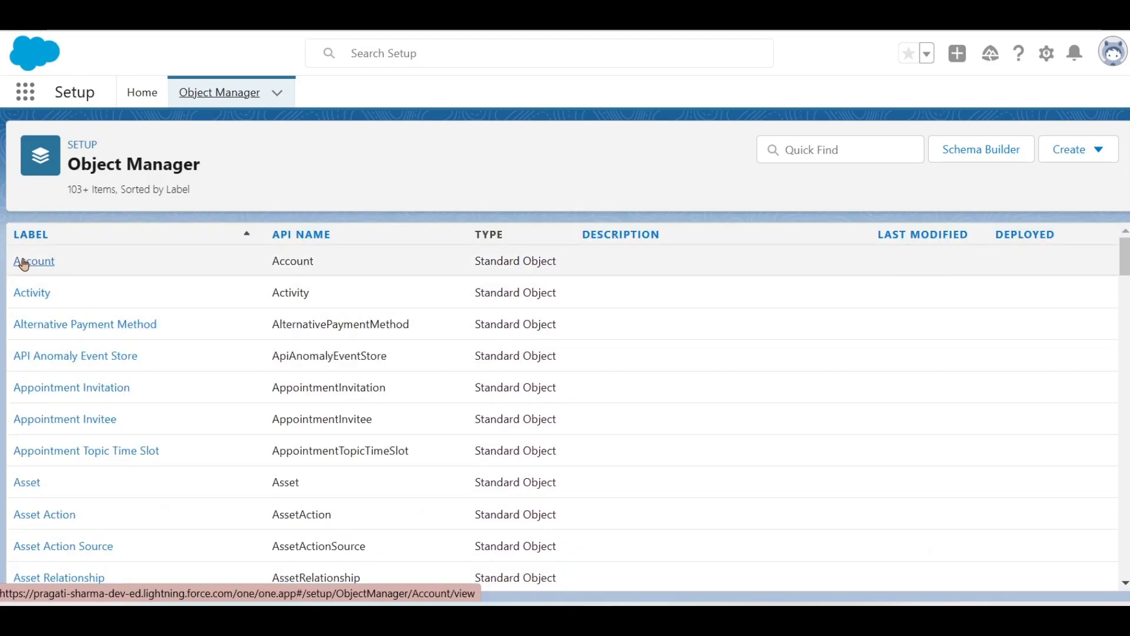
- Open the Account object, browse its Fields & Relationships, then go to its Page Layouts
click(27, 264)
mouse_move(206, 257)
mouse_down()
mouse_move(213, 374)
mouse_move(210, 236)
mouse_up()
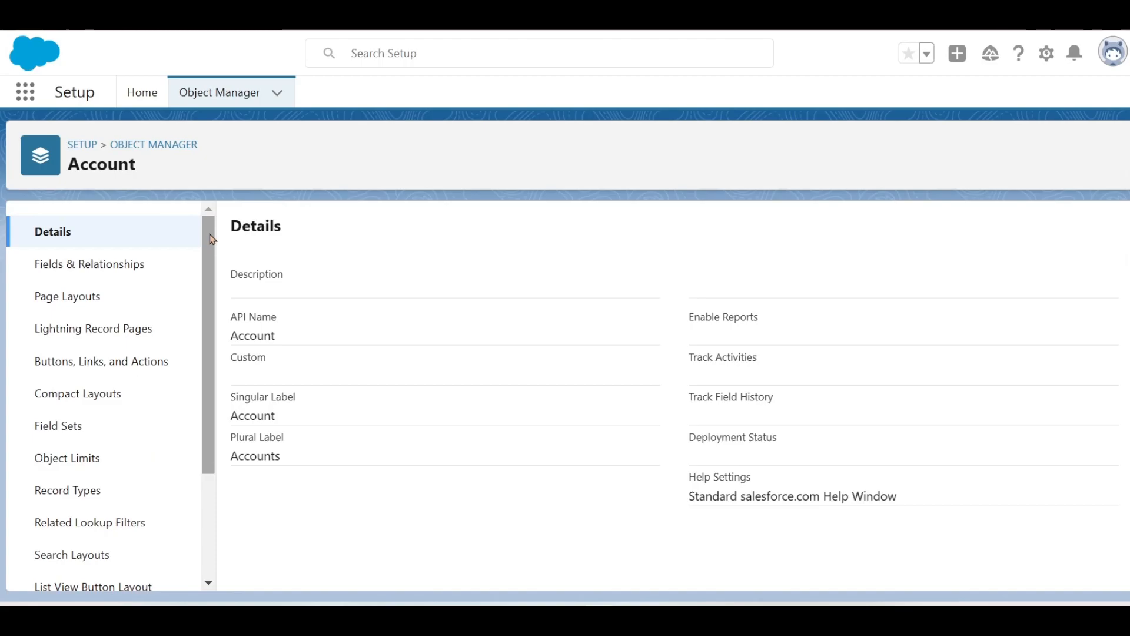
click(145, 272)
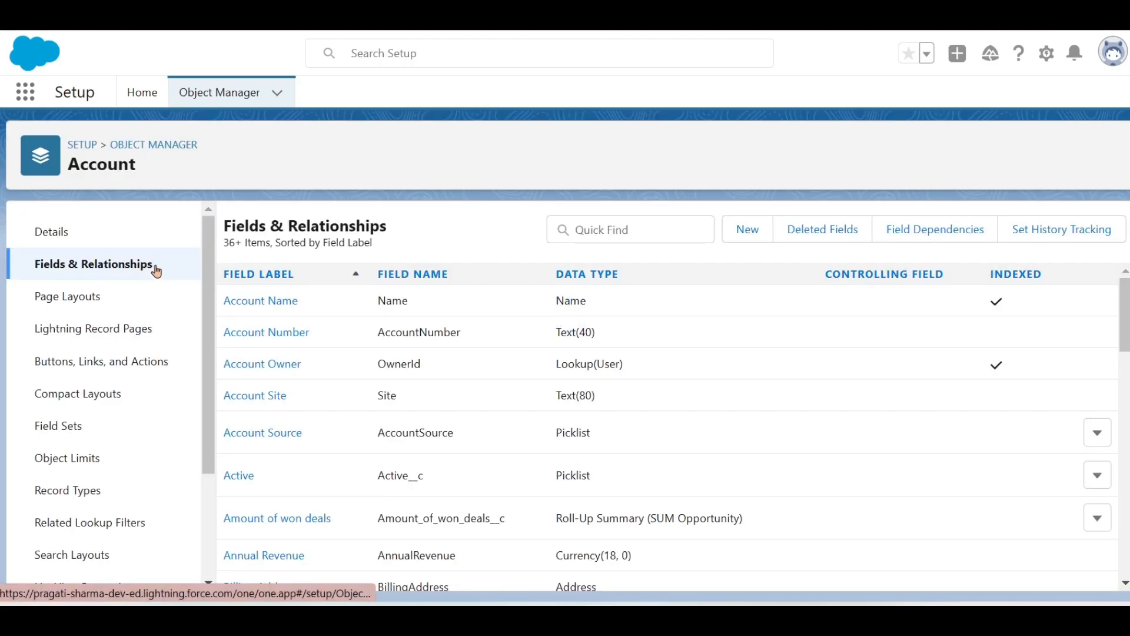
scroll(444, 451, down, 7)
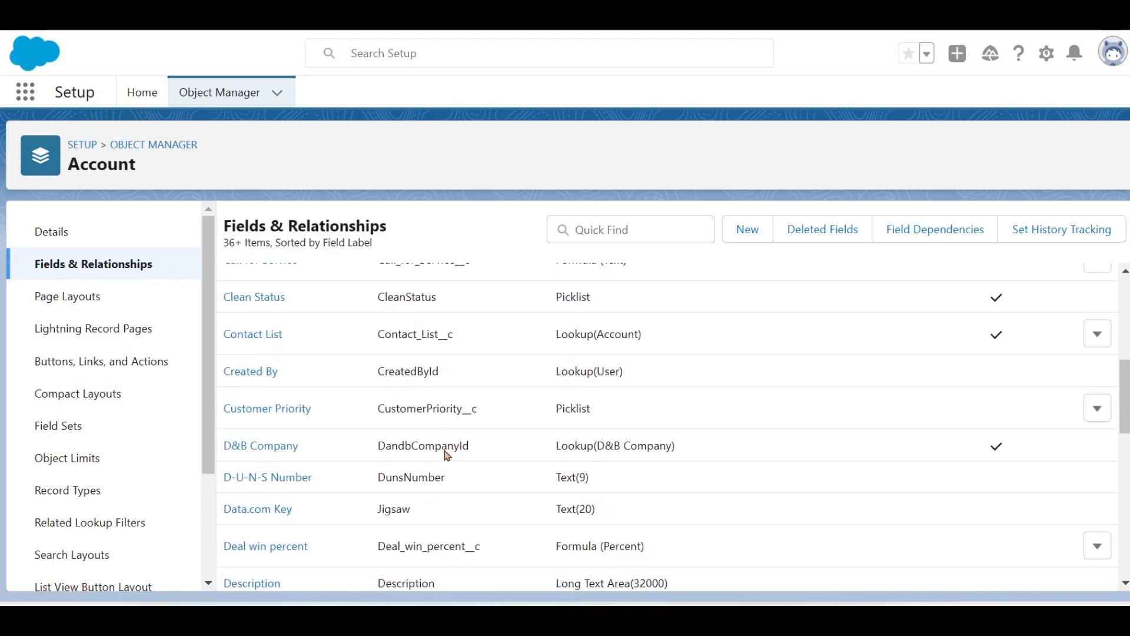
scroll(445, 451, down, 10)
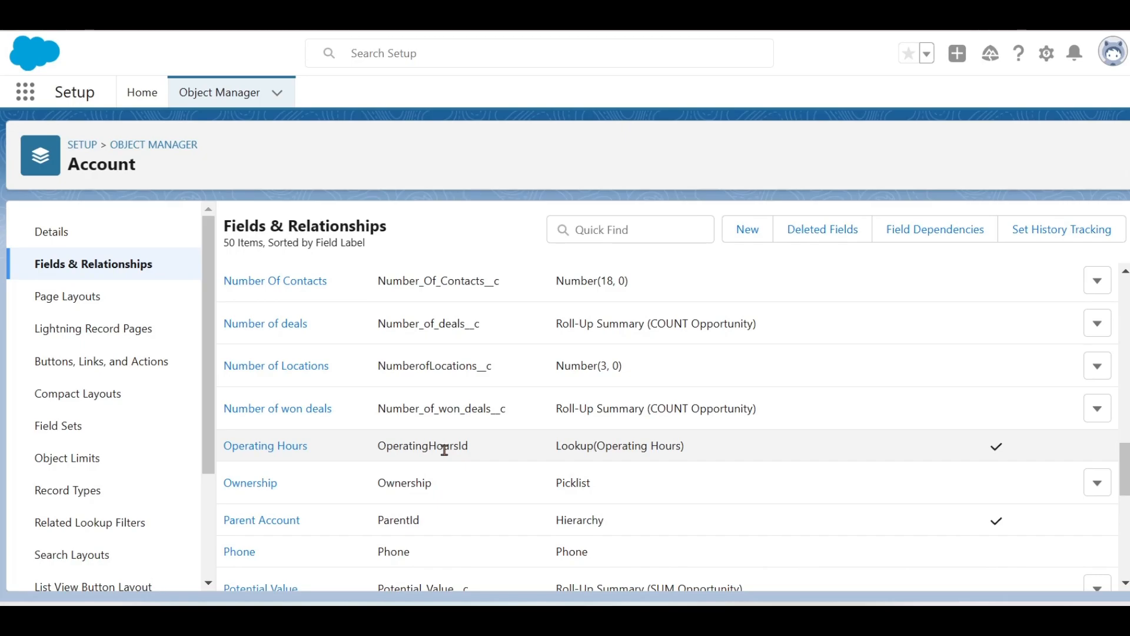
scroll(294, 313, up, 17)
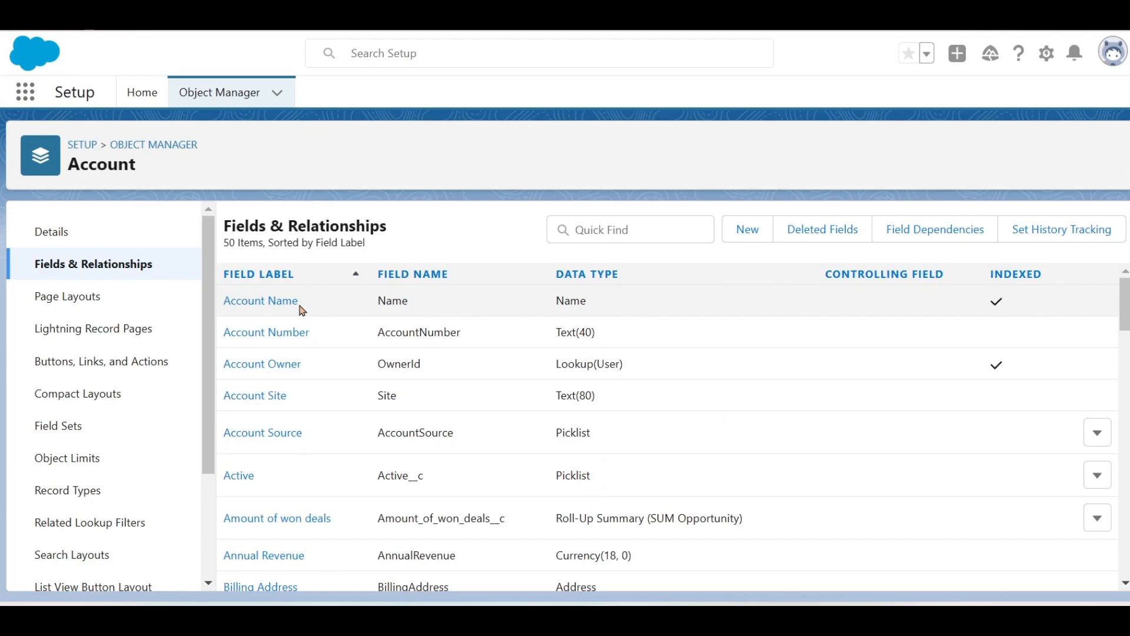
click(102, 293)
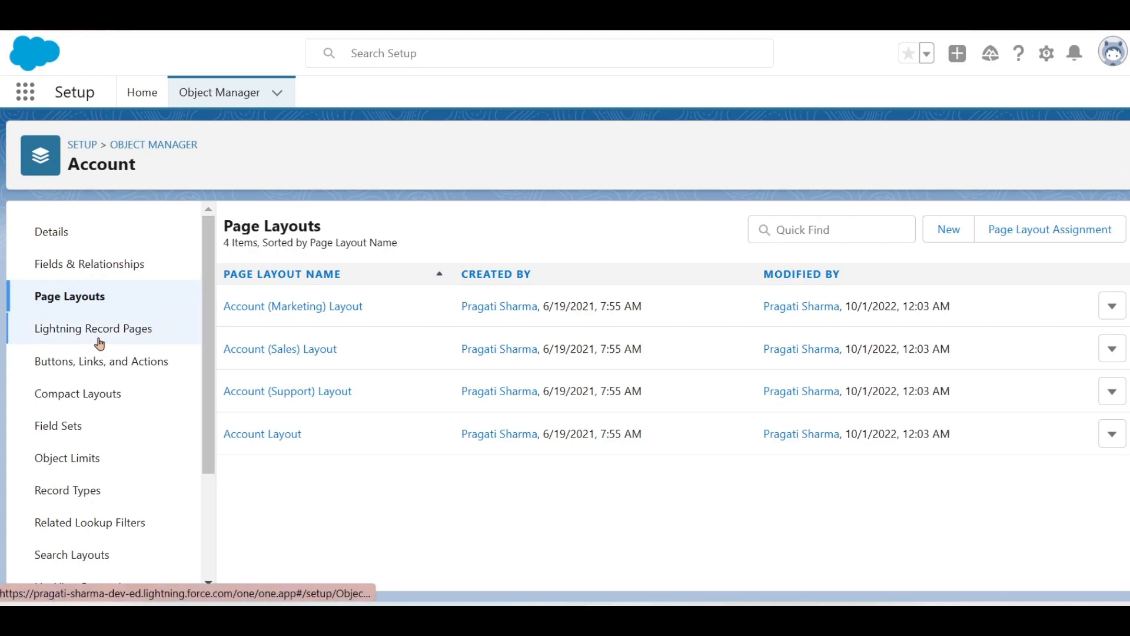
- Show the Account object's Buttons, Links, and Actions list of 18 items
click(143, 366)
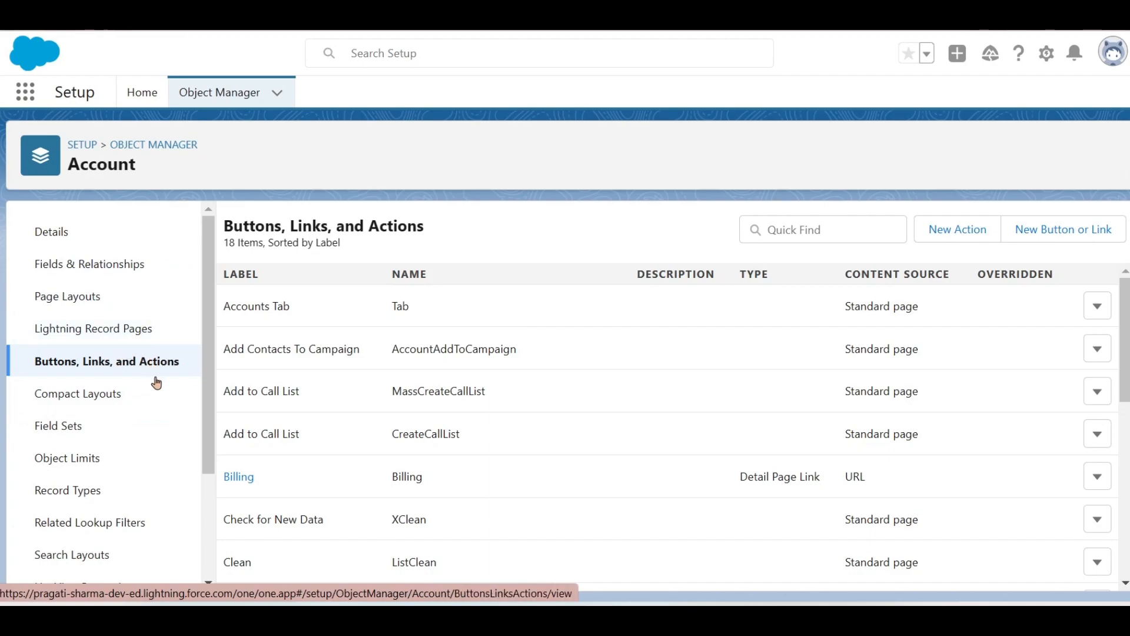
scroll(160, 421, down, 1)
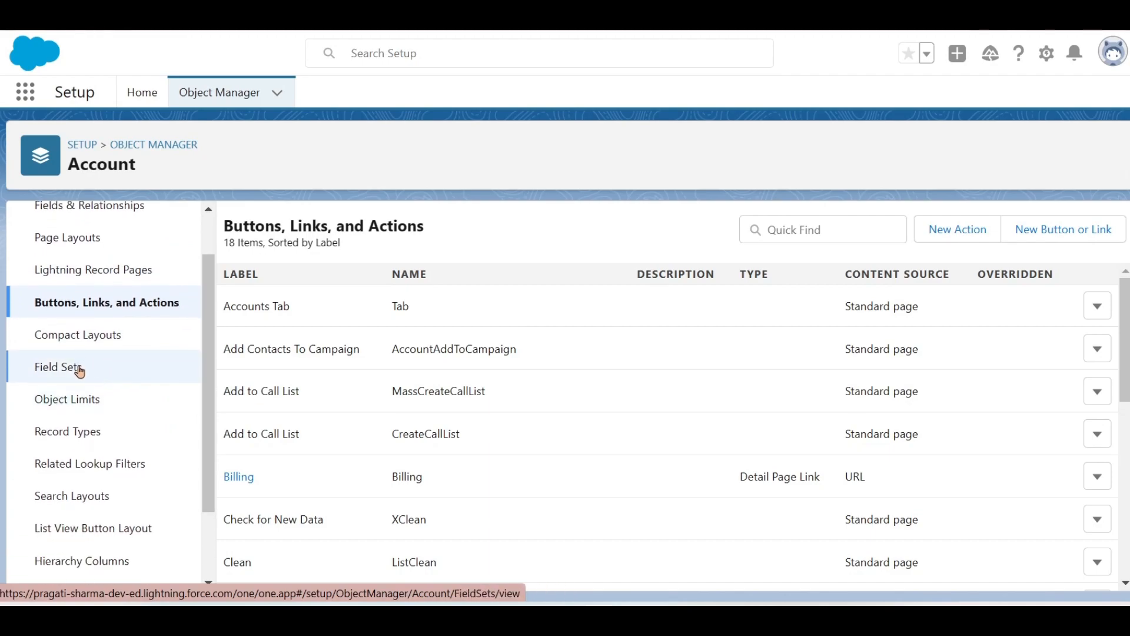
- View Account's three triggers, then its Name_change and US_Address validation rules
scroll(132, 453, down, 2)
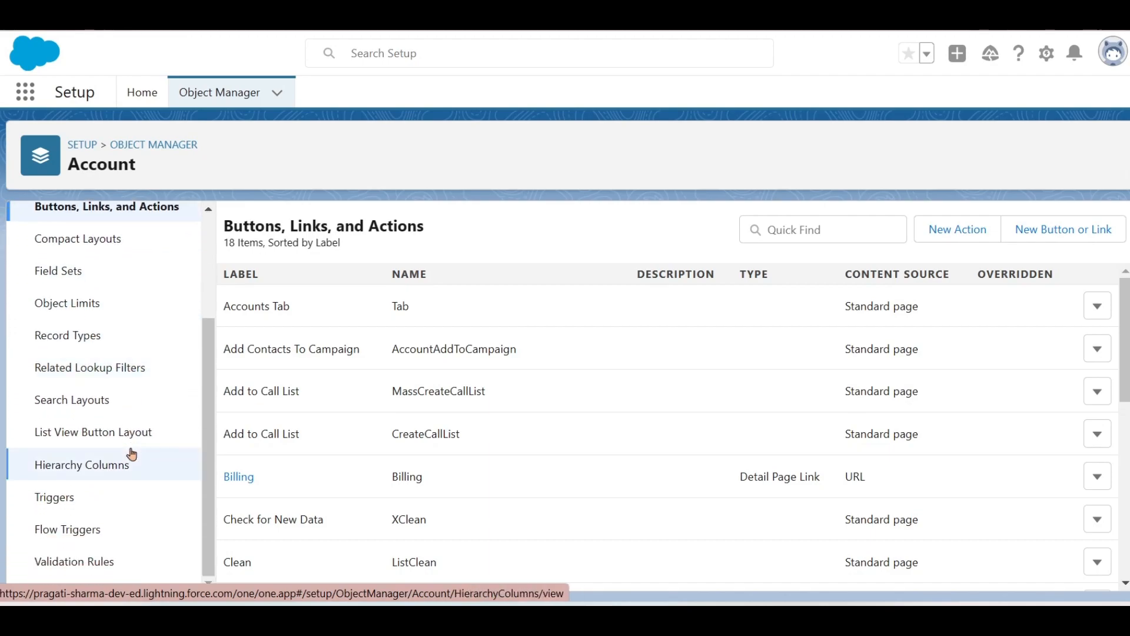
click(100, 500)
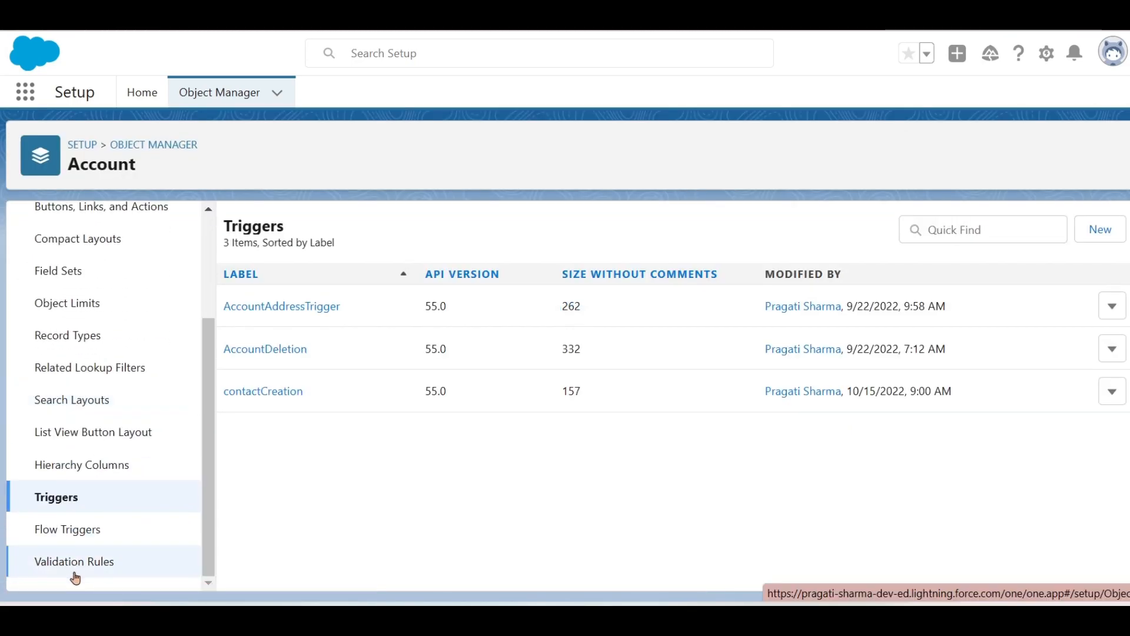
click(75, 566)
drag(207, 434, 200, 602)
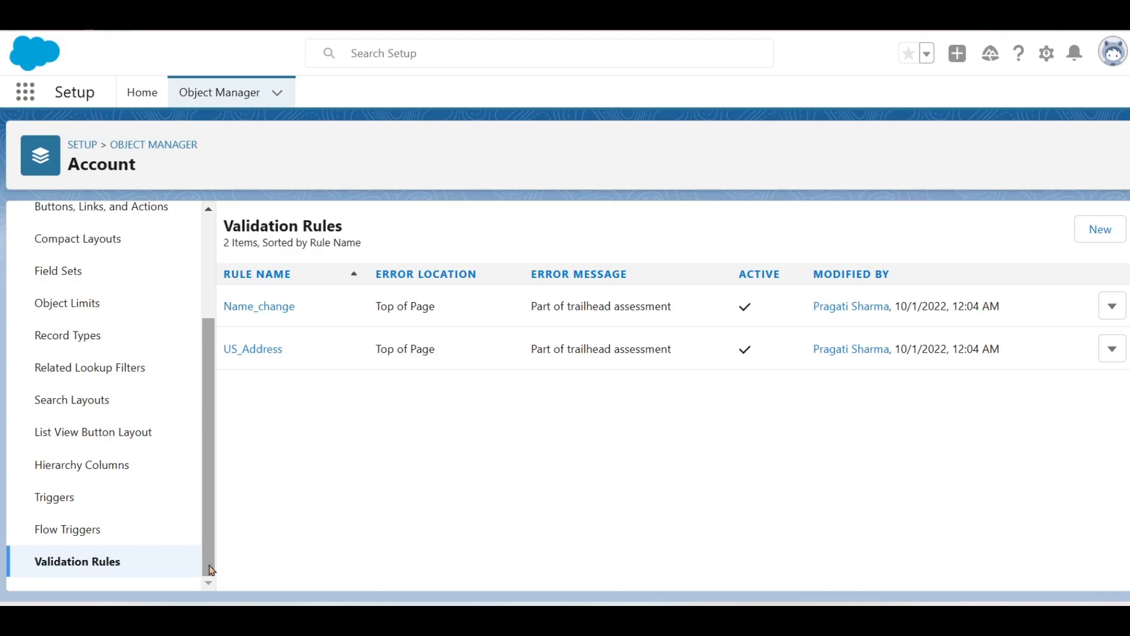
drag(208, 420, 215, 308)
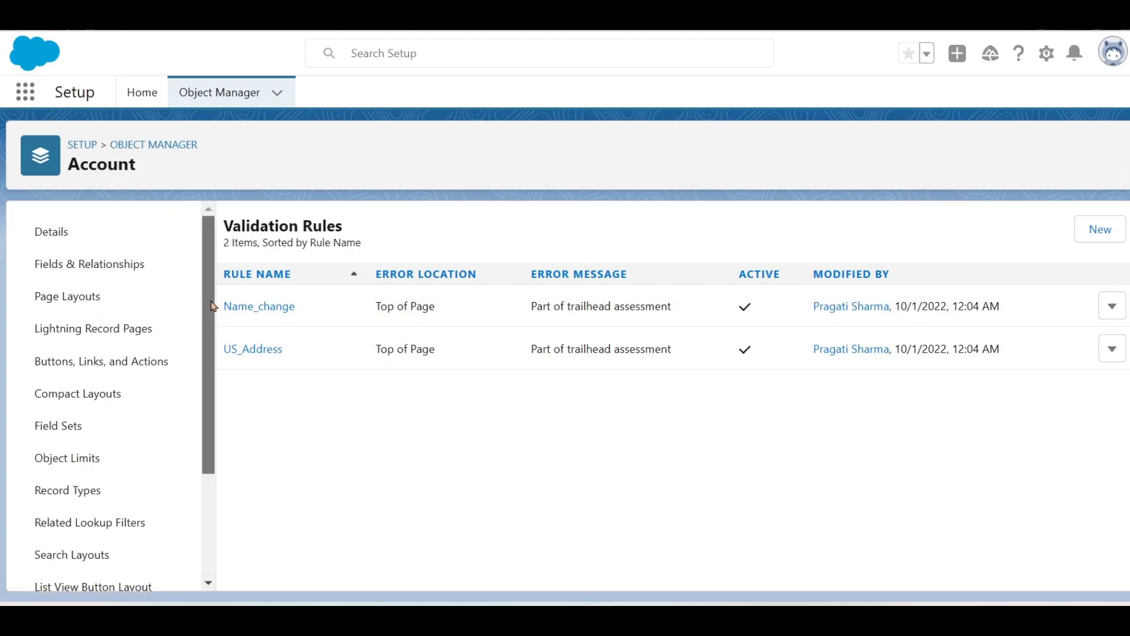
- Go back to the Object Manager list and bring up the App Launcher
click(214, 100)
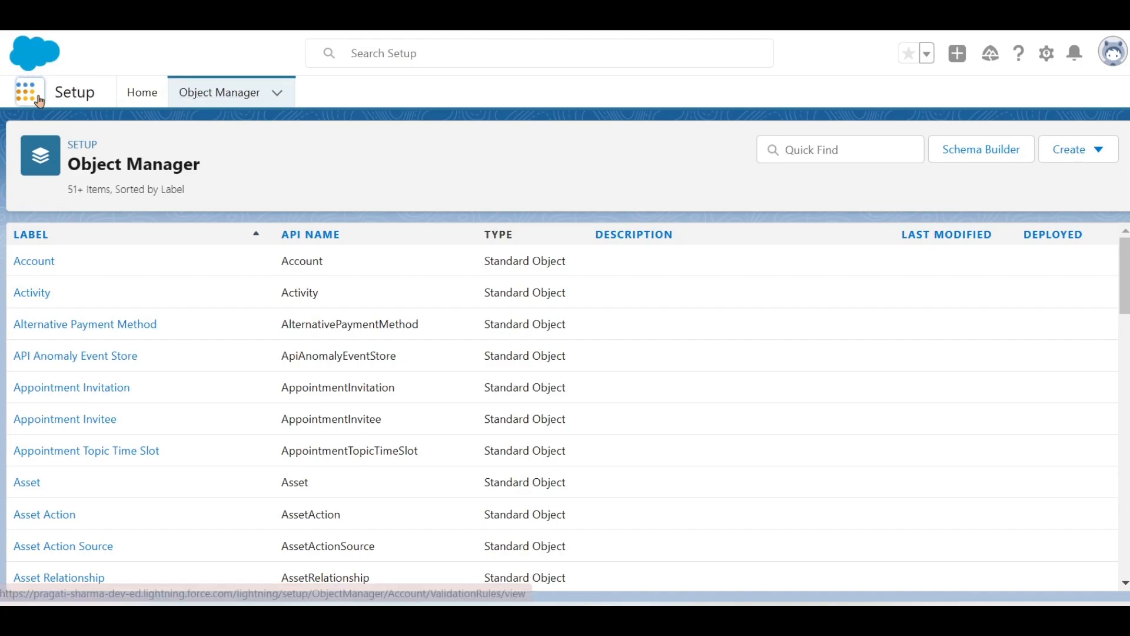
click(28, 95)
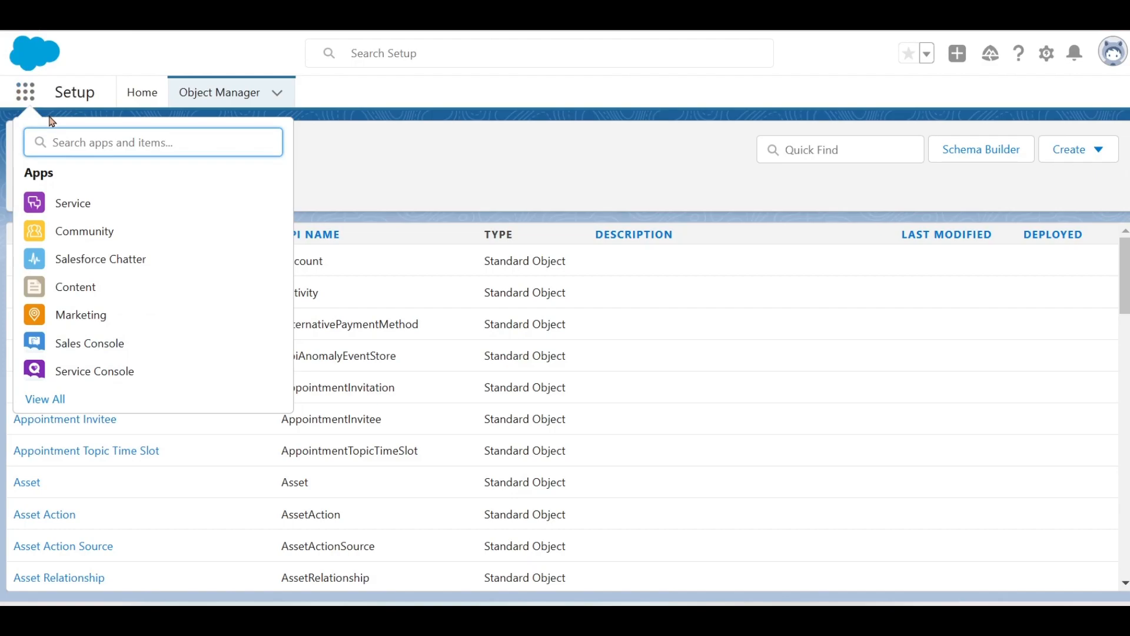
- Show all apps in the launcher, search for 'service', then clear the search
click(43, 399)
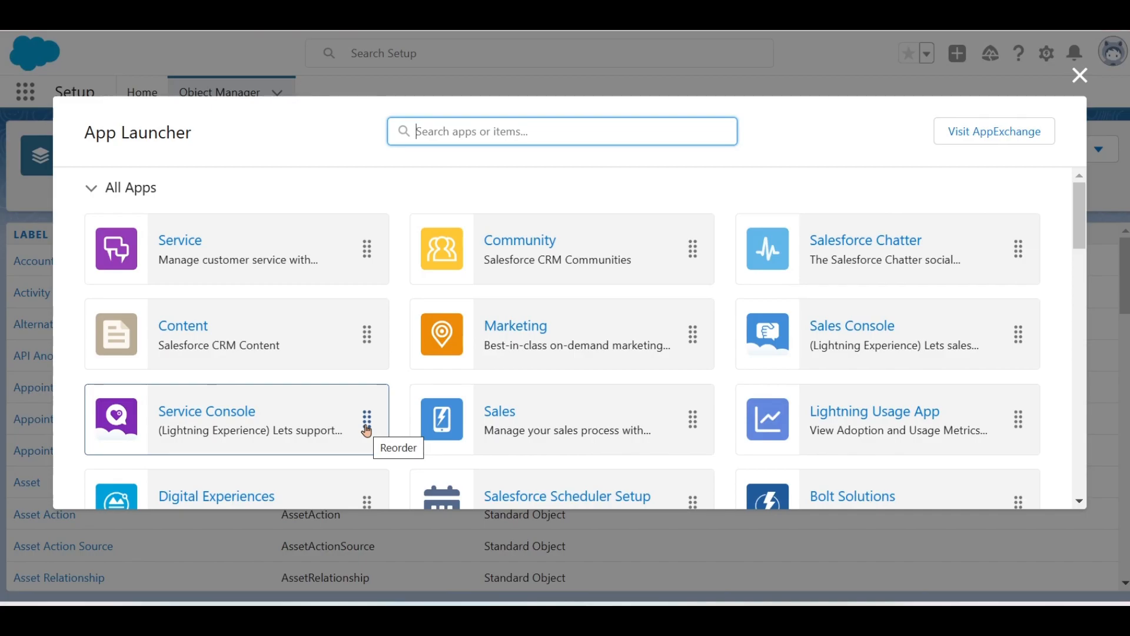
scroll(366, 431, down, 4)
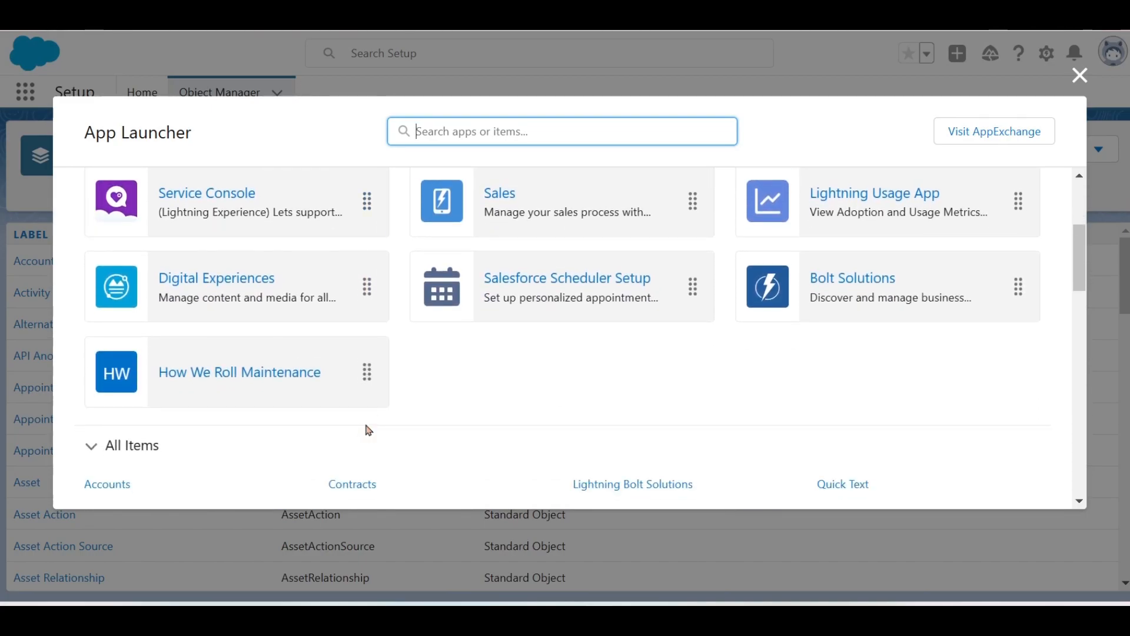
scroll(368, 431, down, 3)
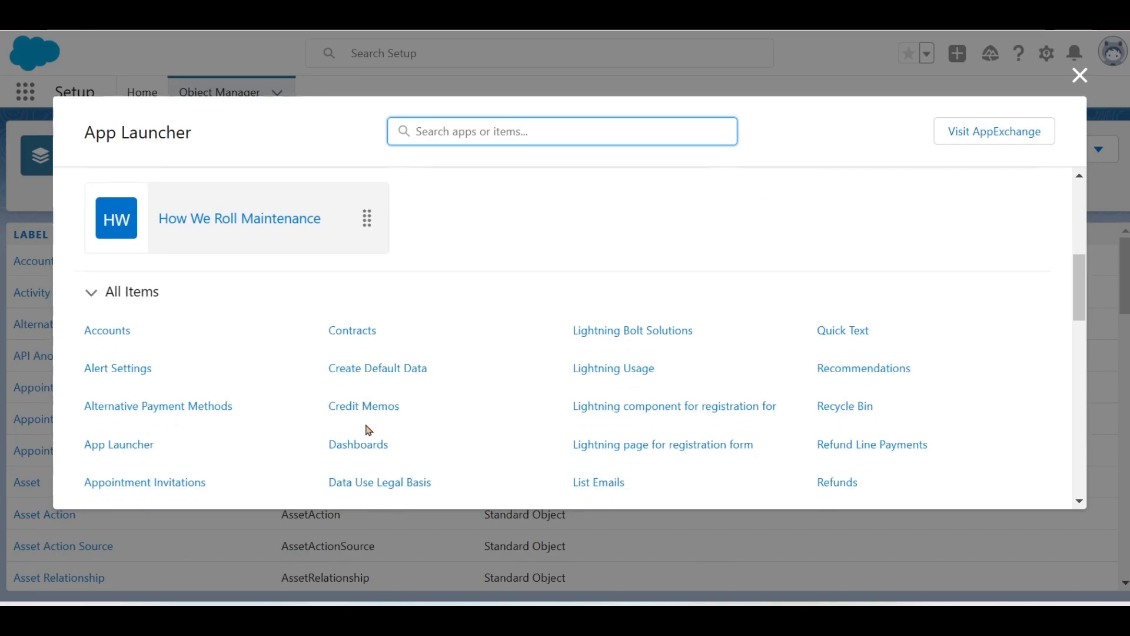
scroll(366, 429, down, 1)
scroll(366, 425, up, 8)
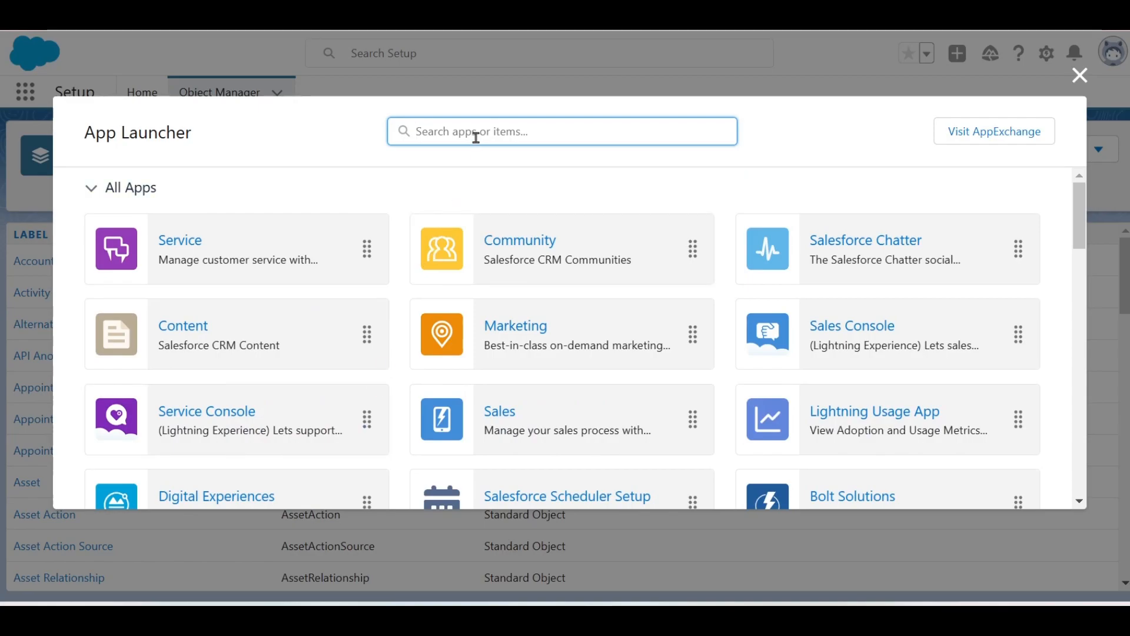
text(service)
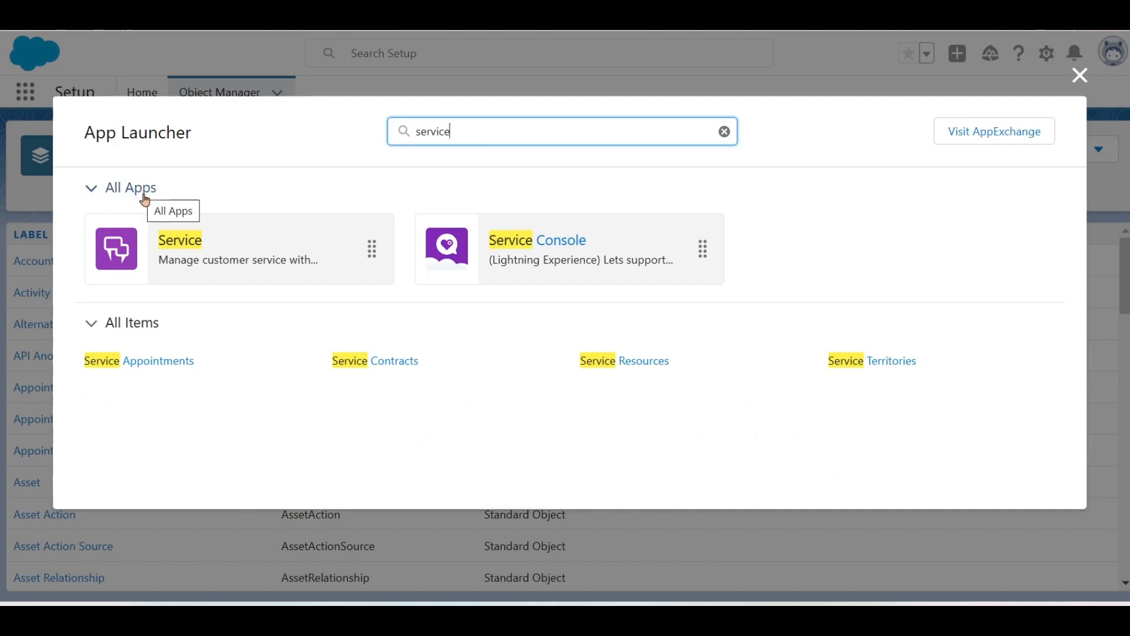
drag(465, 130, 419, 128)
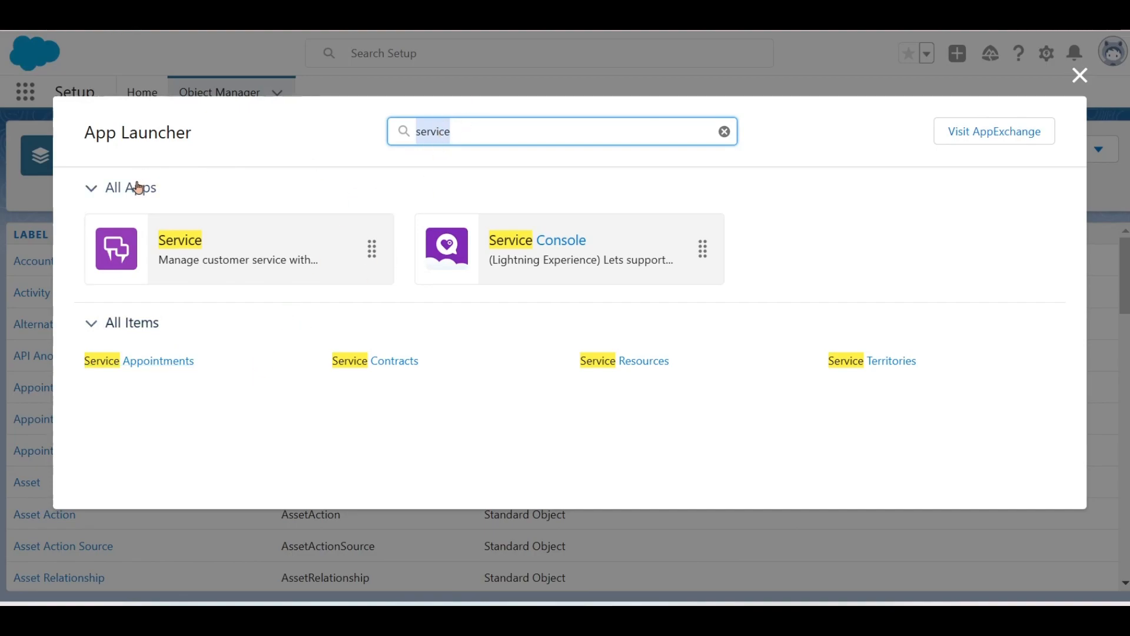
key(BackSpace)
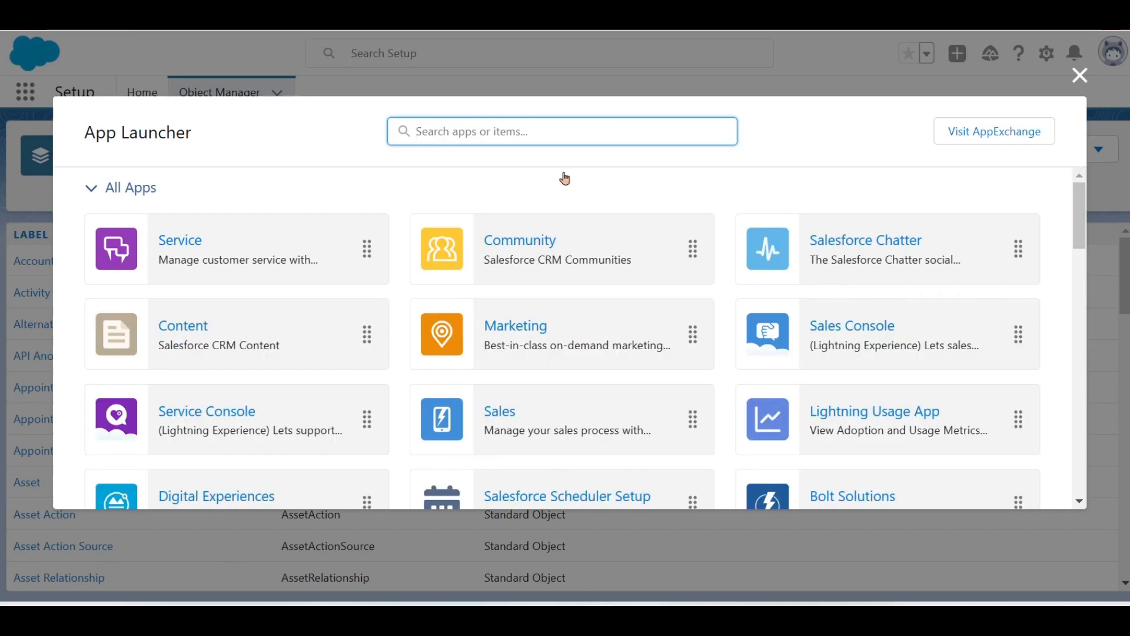
- Move Community further down and Sales to first position, then close the launcher
drag(550, 272, 316, 398)
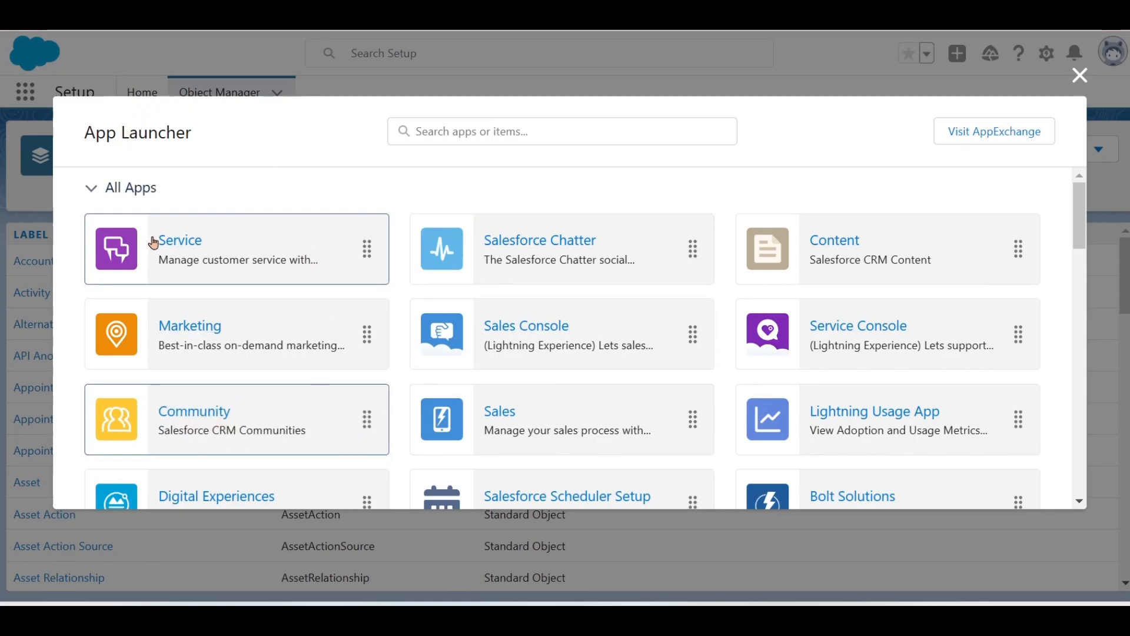
drag(489, 416, 210, 247)
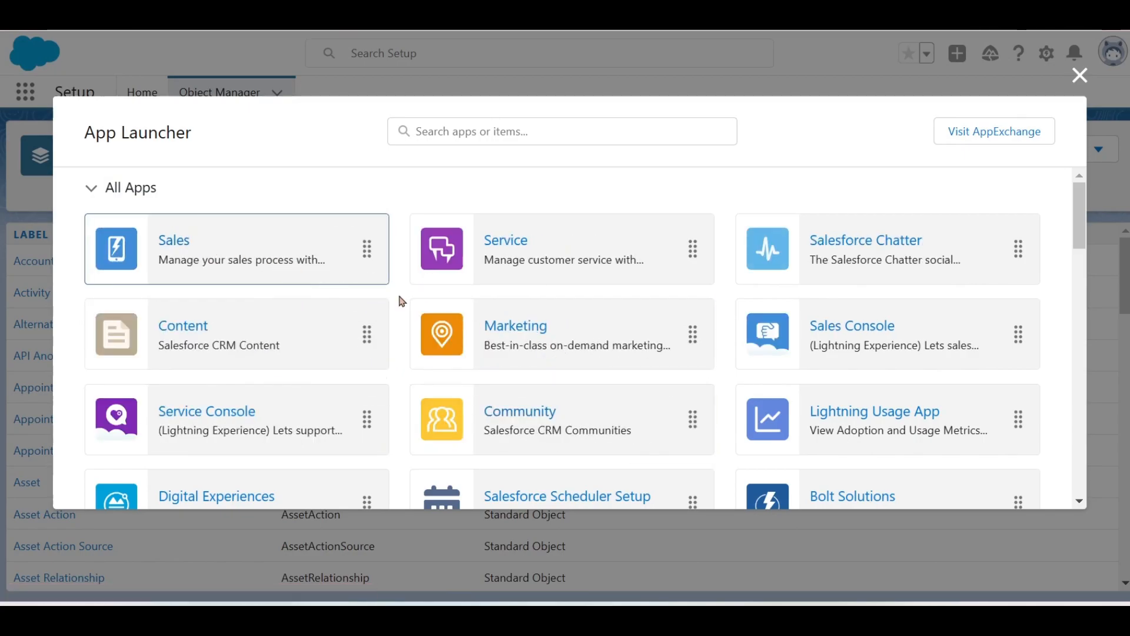
click(1080, 76)
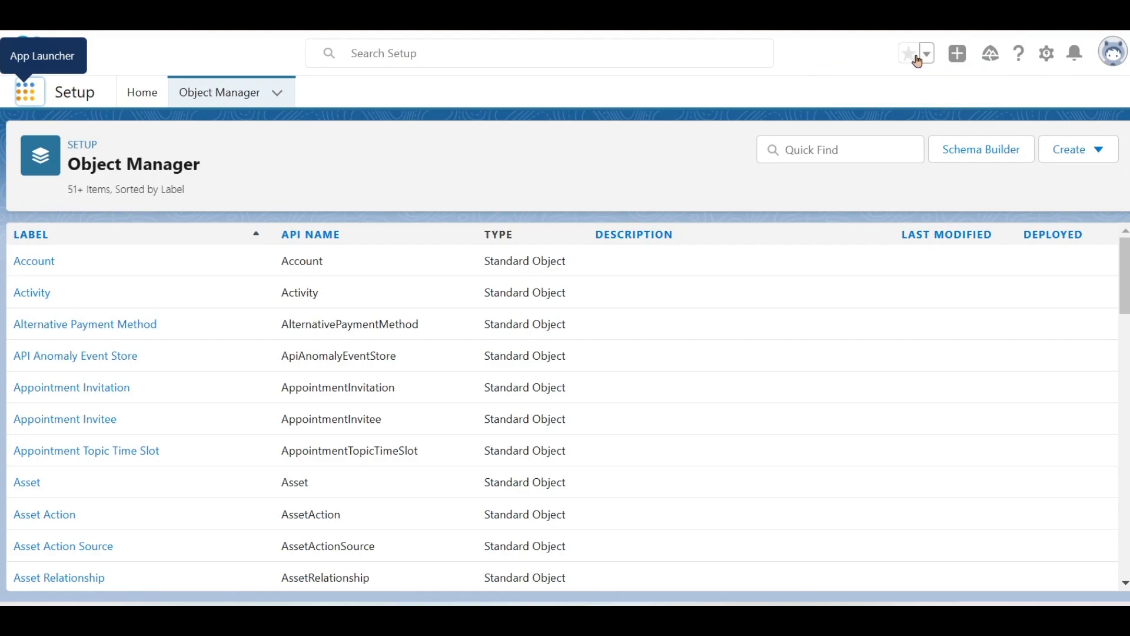
- Check the header's quick actions, guidance, help and setup menus, then close Guidance Center and return to Setup
click(958, 60)
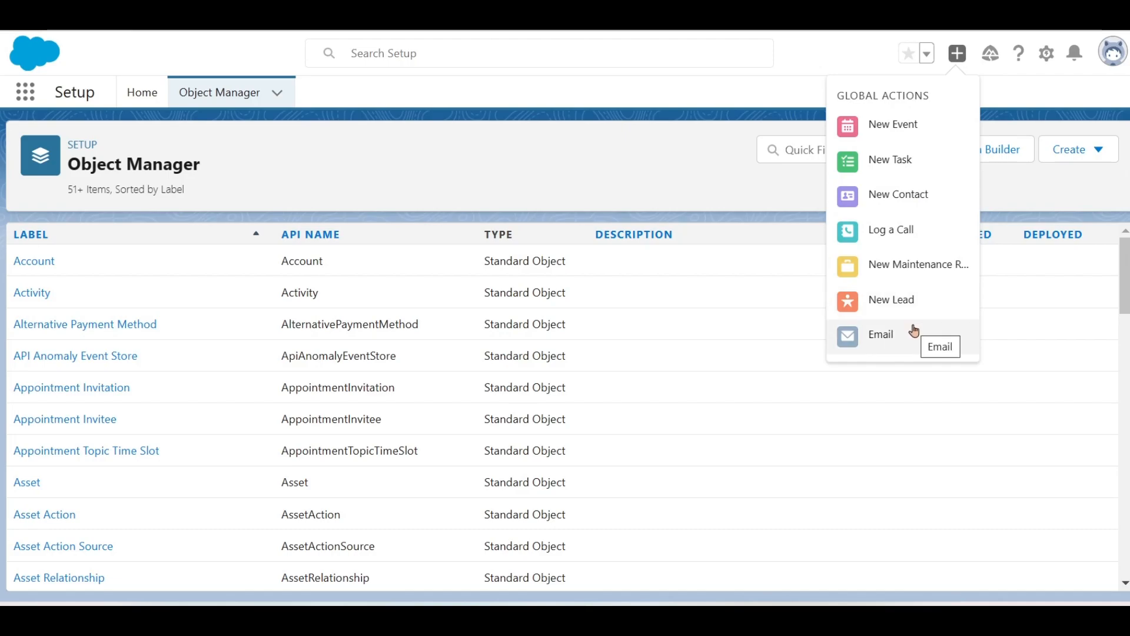
click(991, 54)
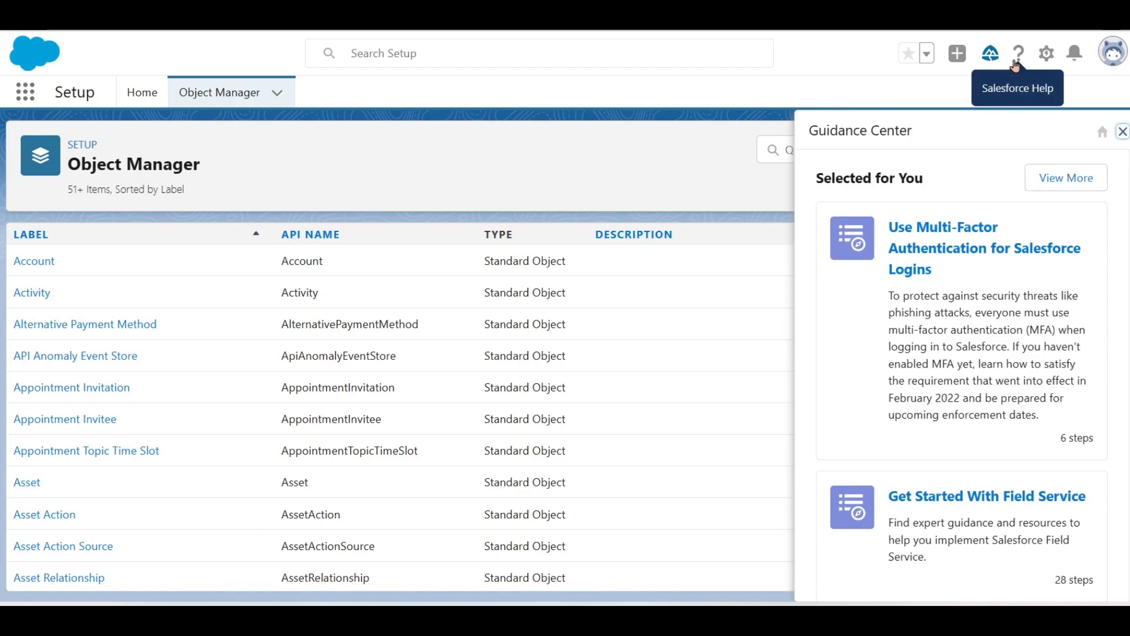
click(1017, 62)
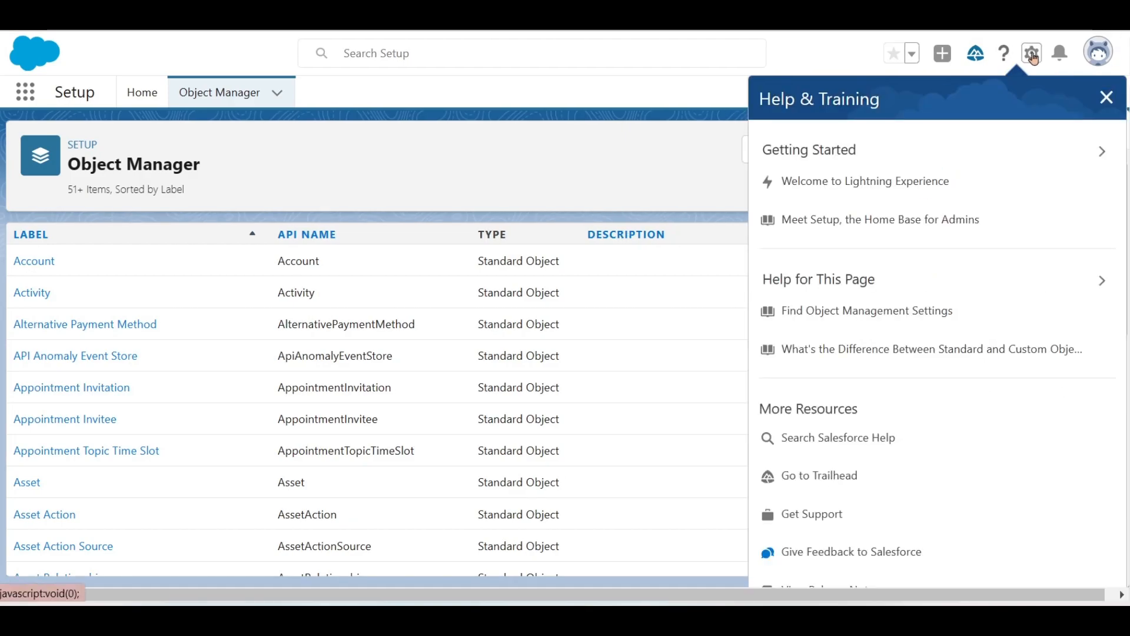
click(1033, 56)
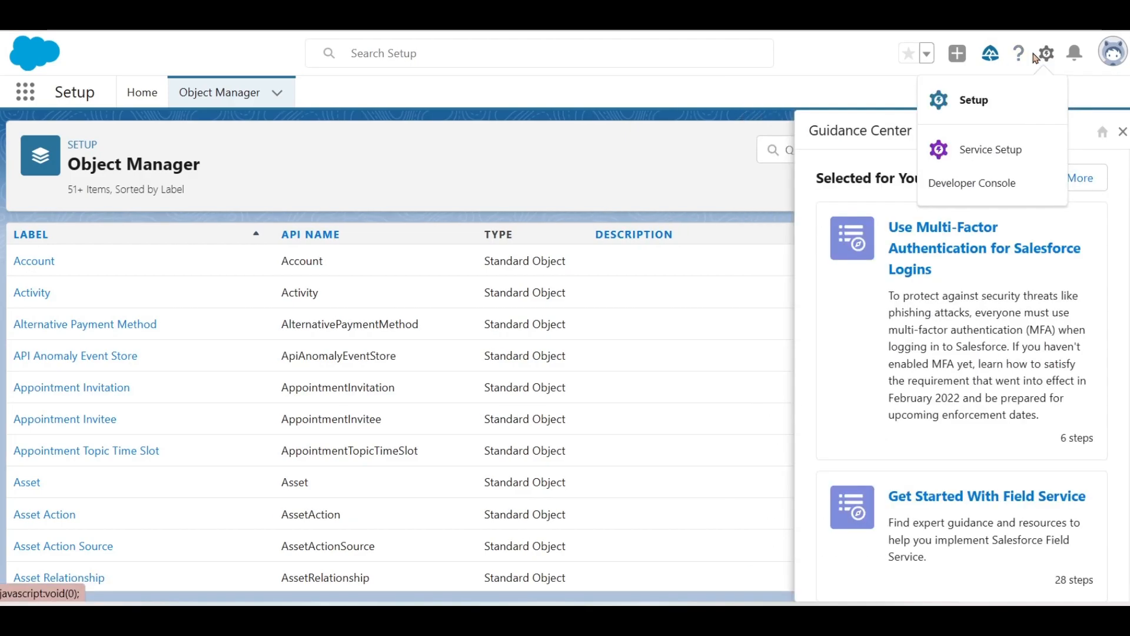
click(1122, 134)
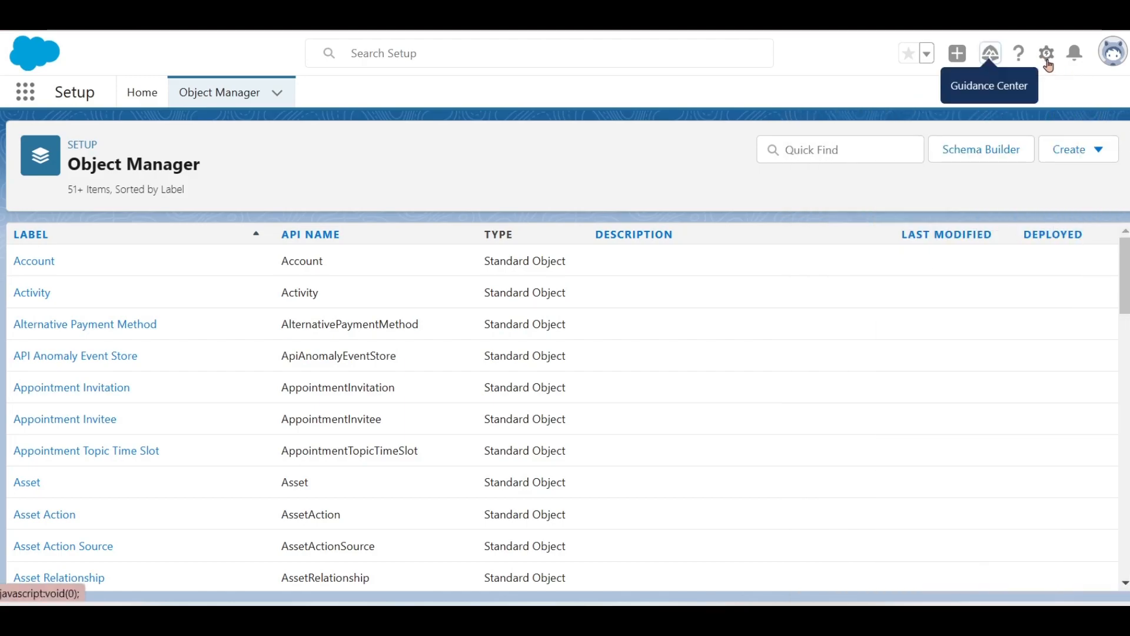
click(1047, 57)
click(994, 111)
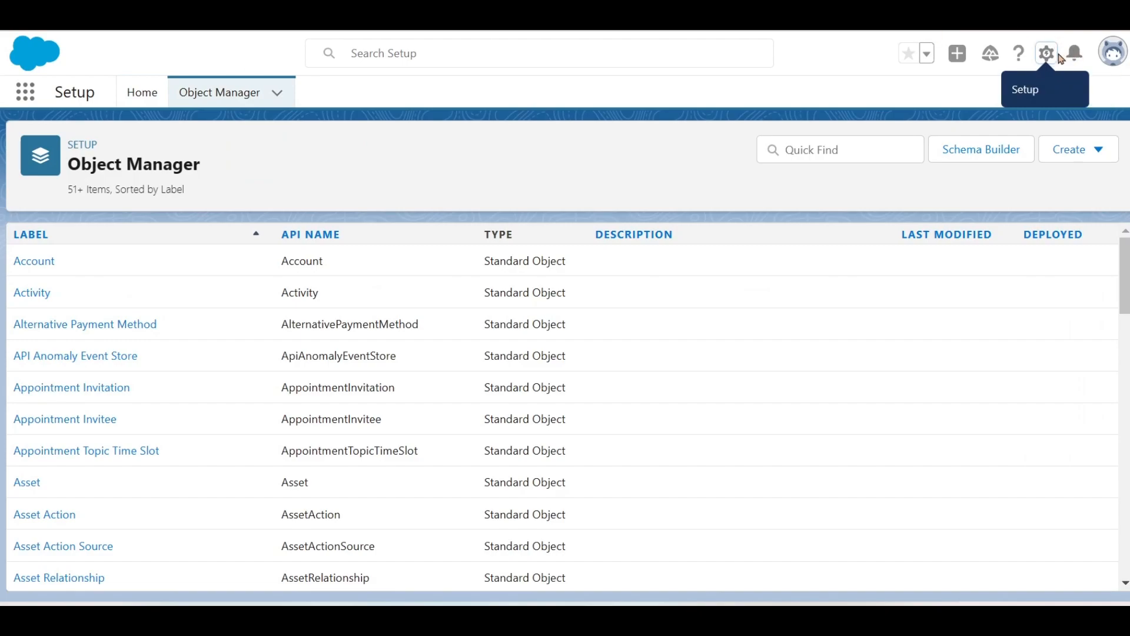
- Launch the Developer Console from the gear menu
click(1047, 54)
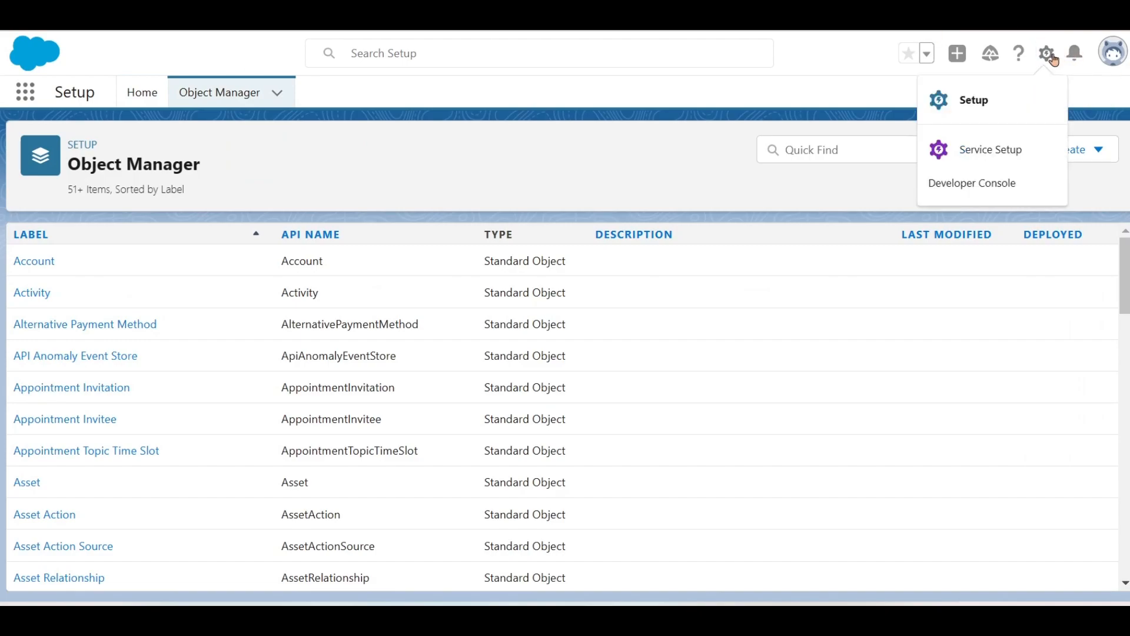
click(992, 185)
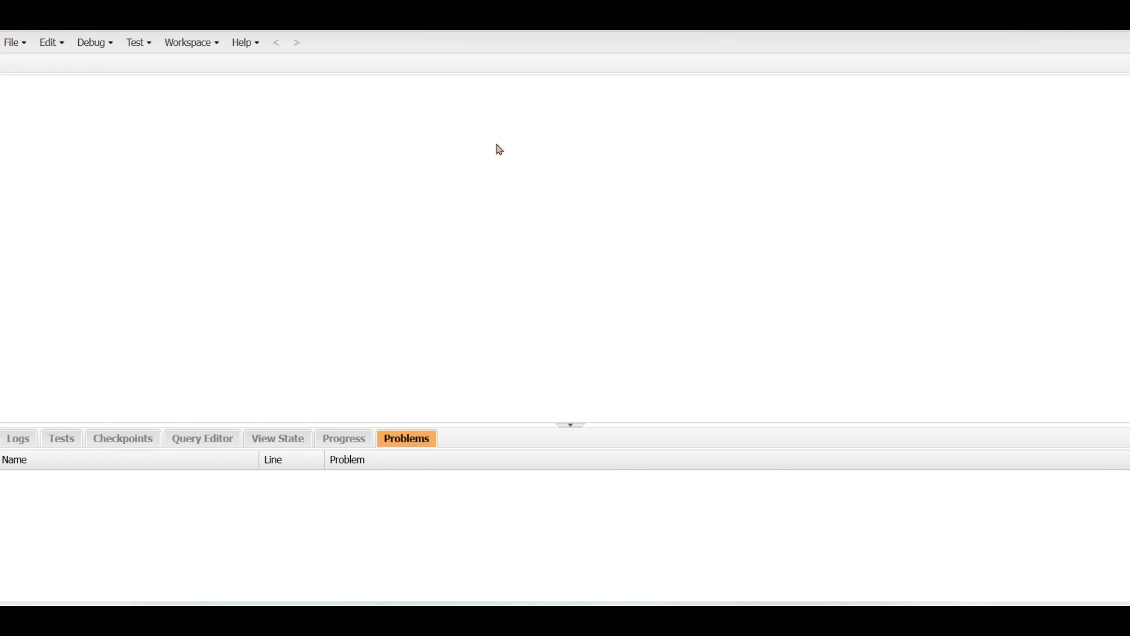
click(9, 48)
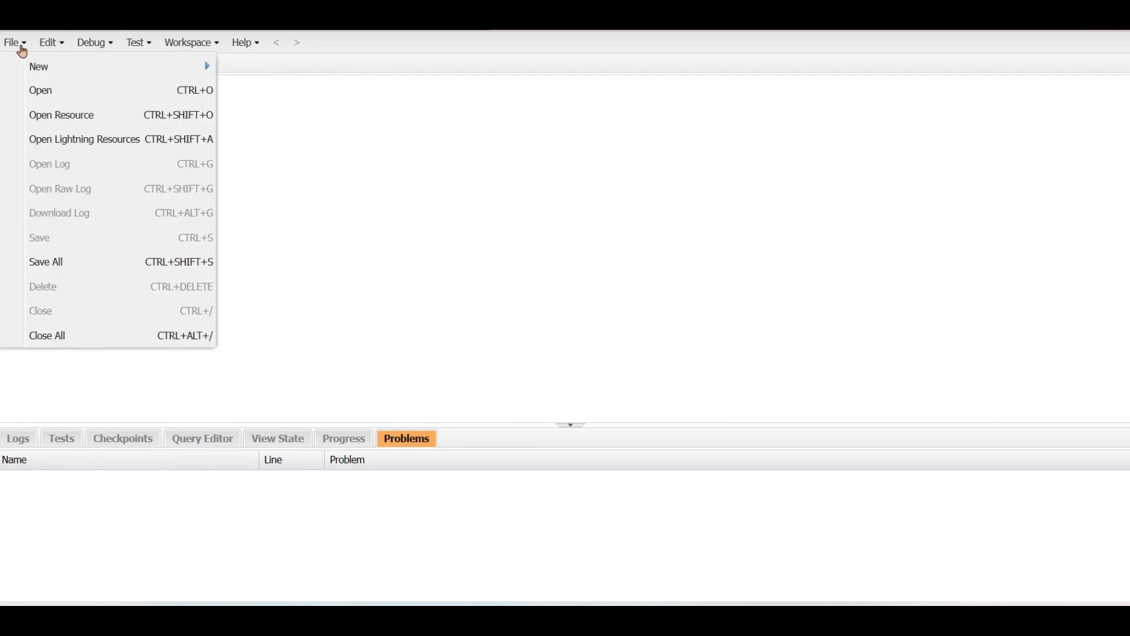
mouse_move(35, 71)
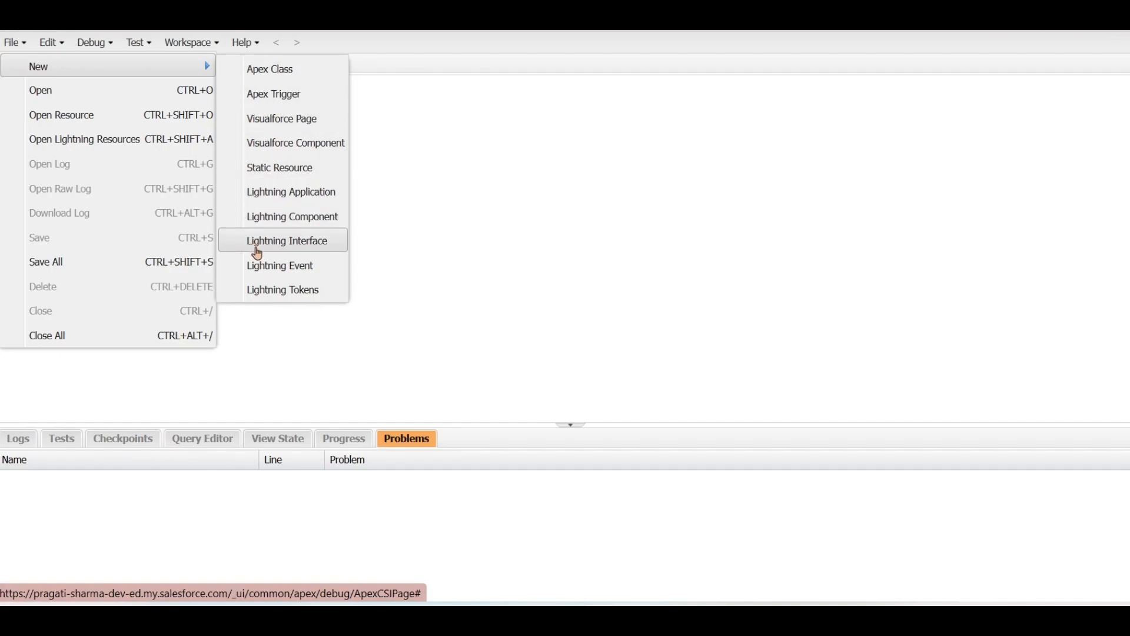
click(137, 116)
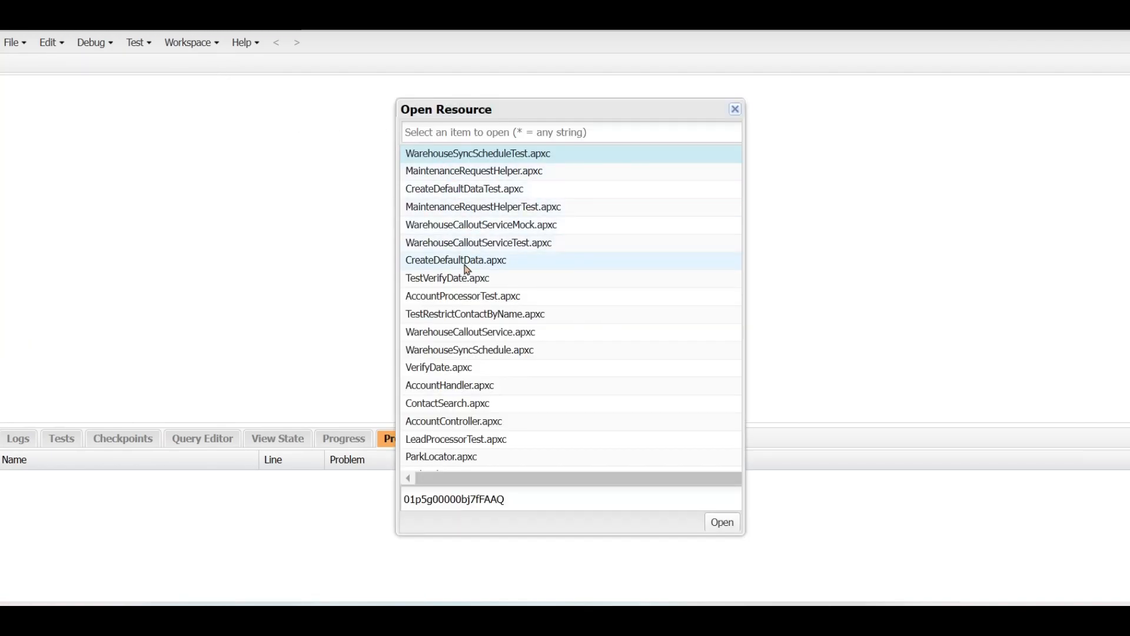
scroll(468, 269, down, 1)
scroll(468, 270, up, 1)
scroll(468, 269, down, 8)
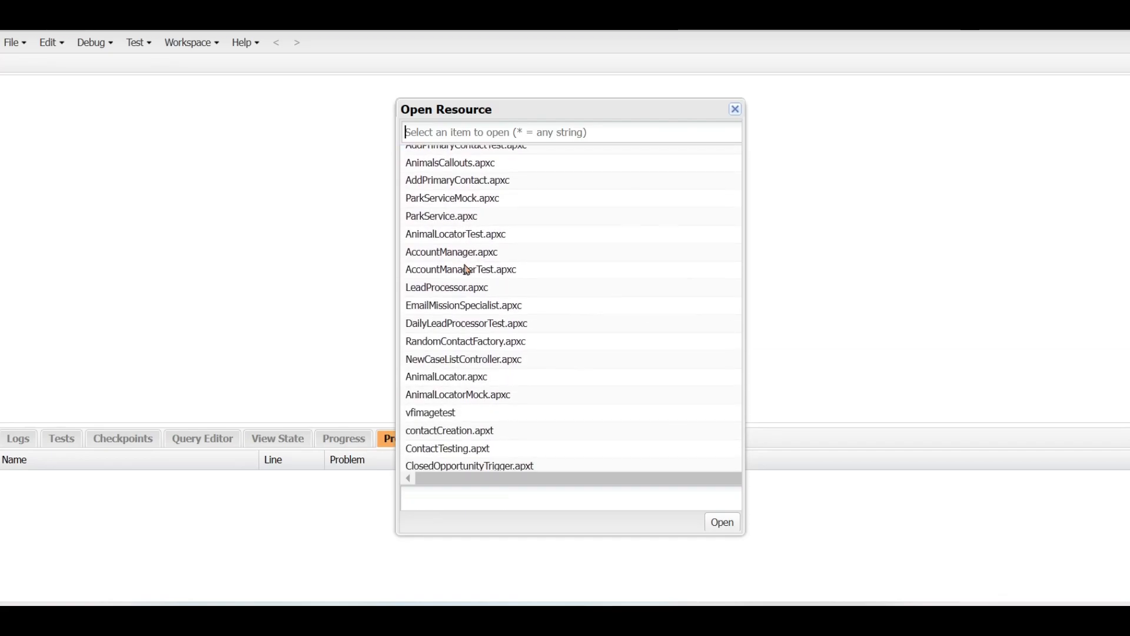
click(737, 111)
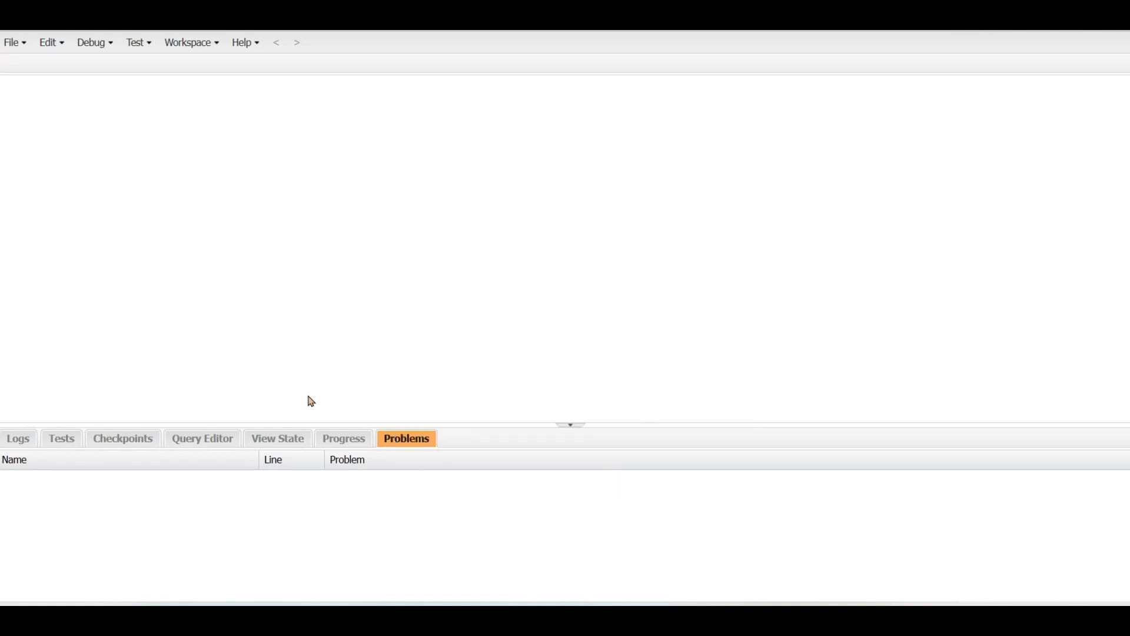
- Review the Logs, Tests, Query Editor, View State, Progress and Problems panels, trying one query run
click(14, 441)
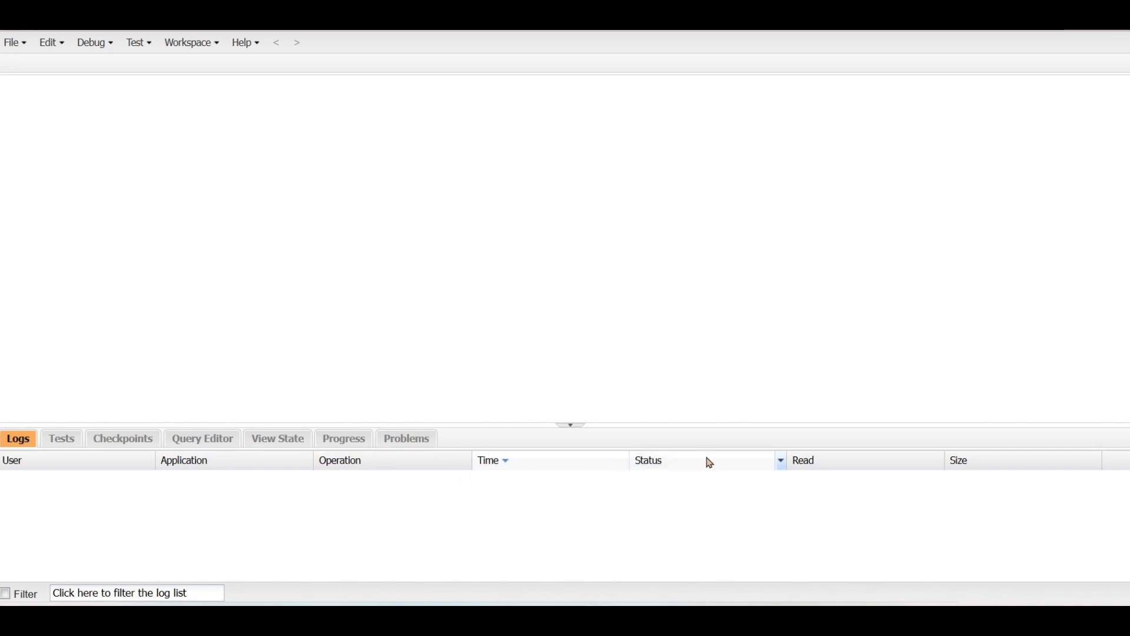
click(67, 442)
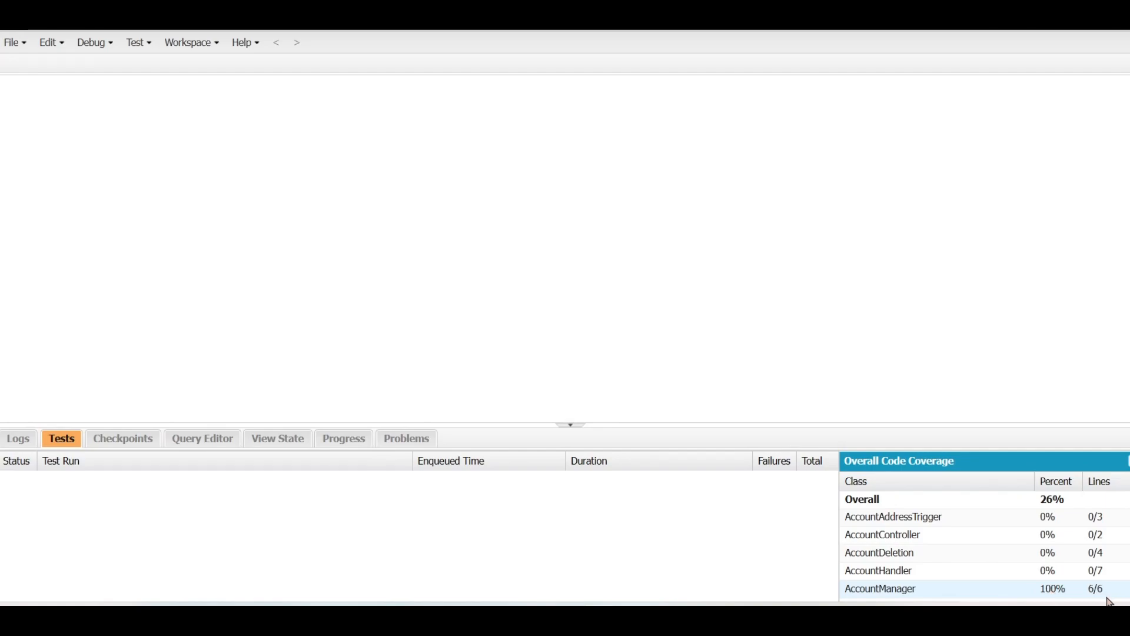
click(202, 438)
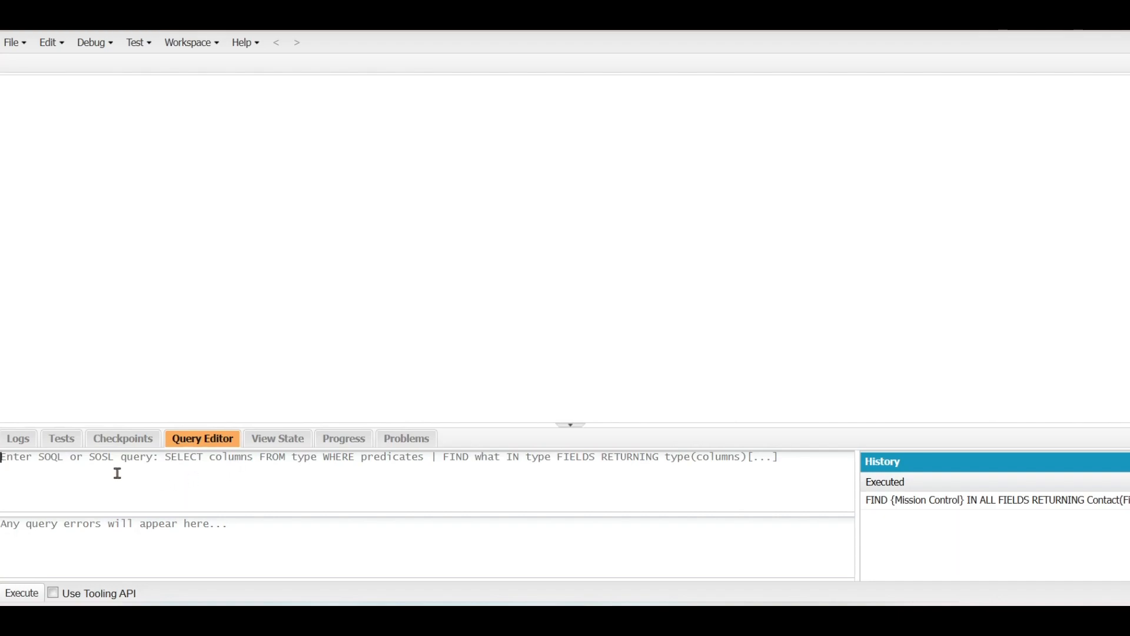
click(35, 594)
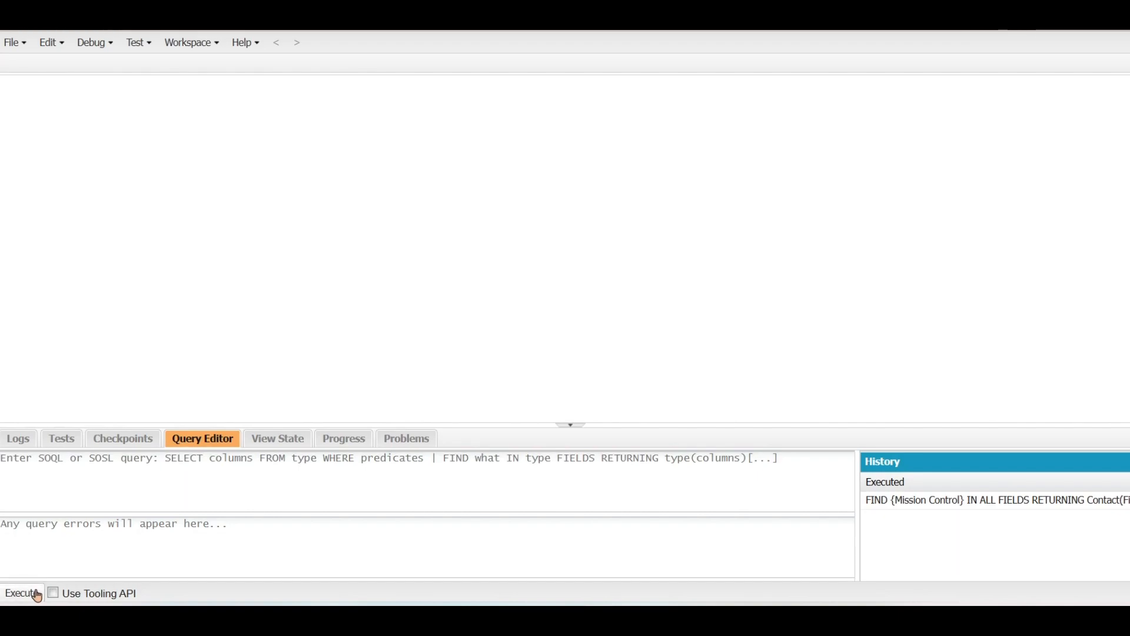
click(292, 442)
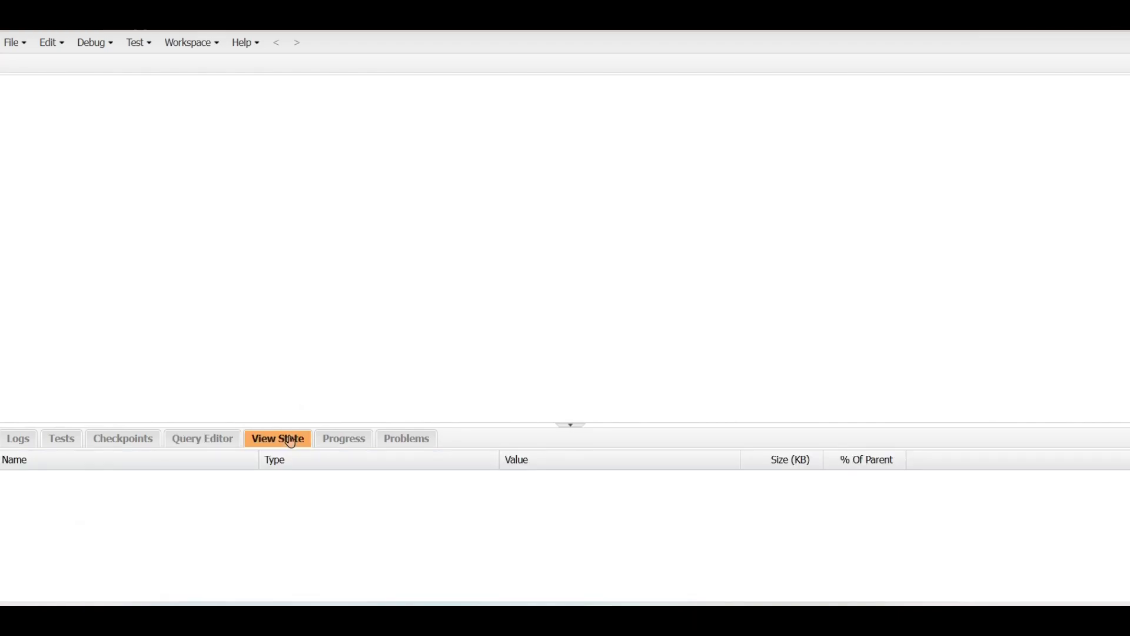
click(333, 443)
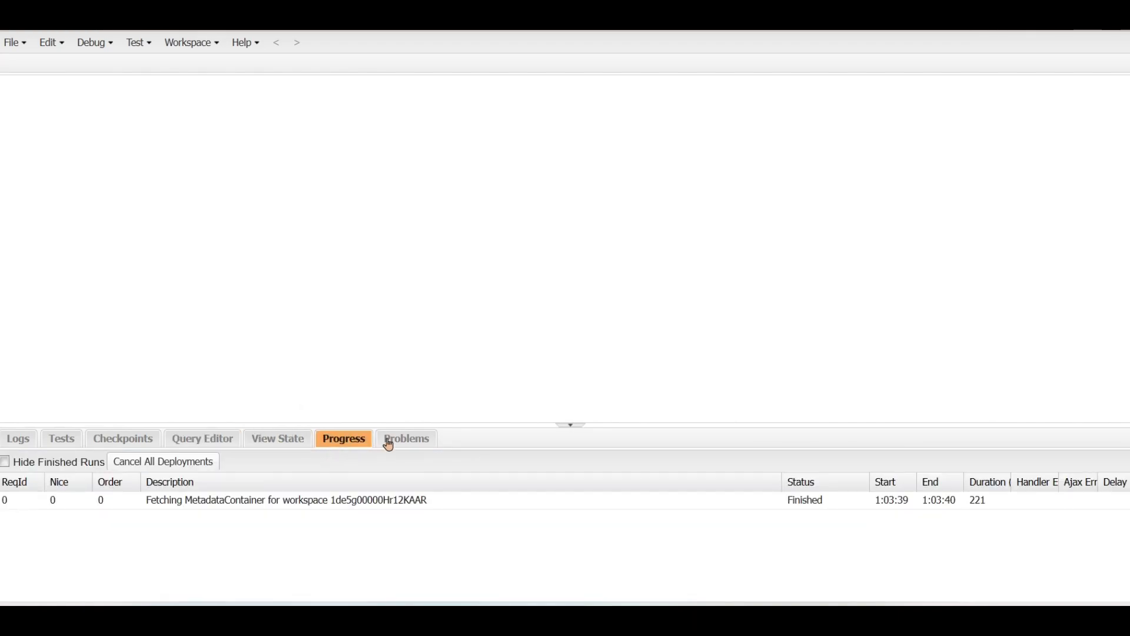
click(390, 446)
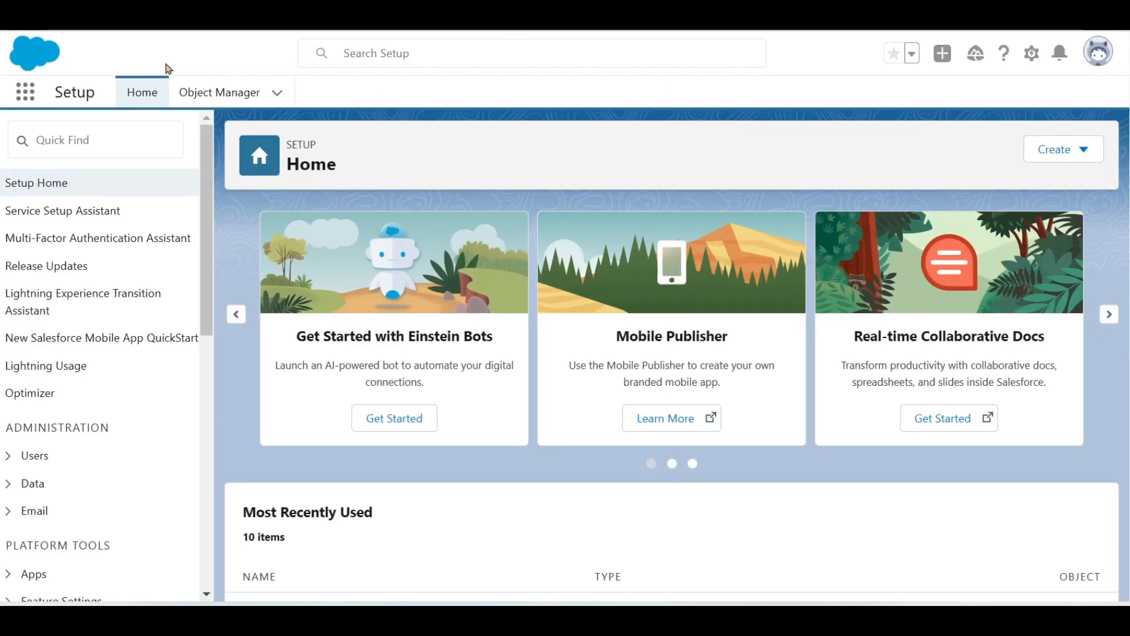
- Use the App Launcher to leave Setup and switch to the Service app
click(25, 93)
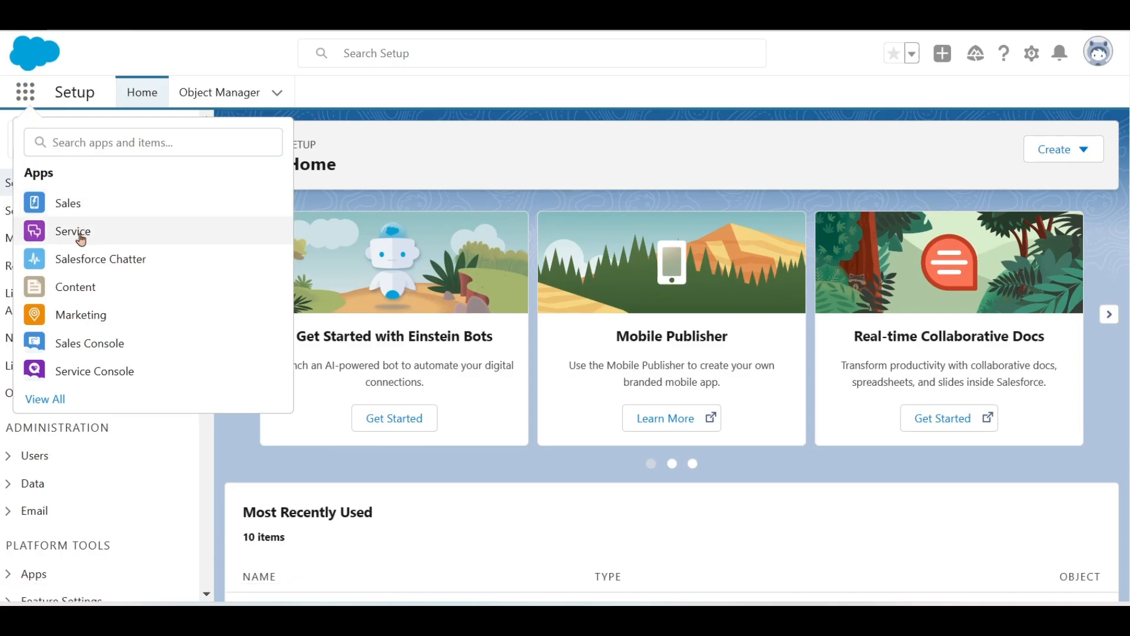
click(82, 239)
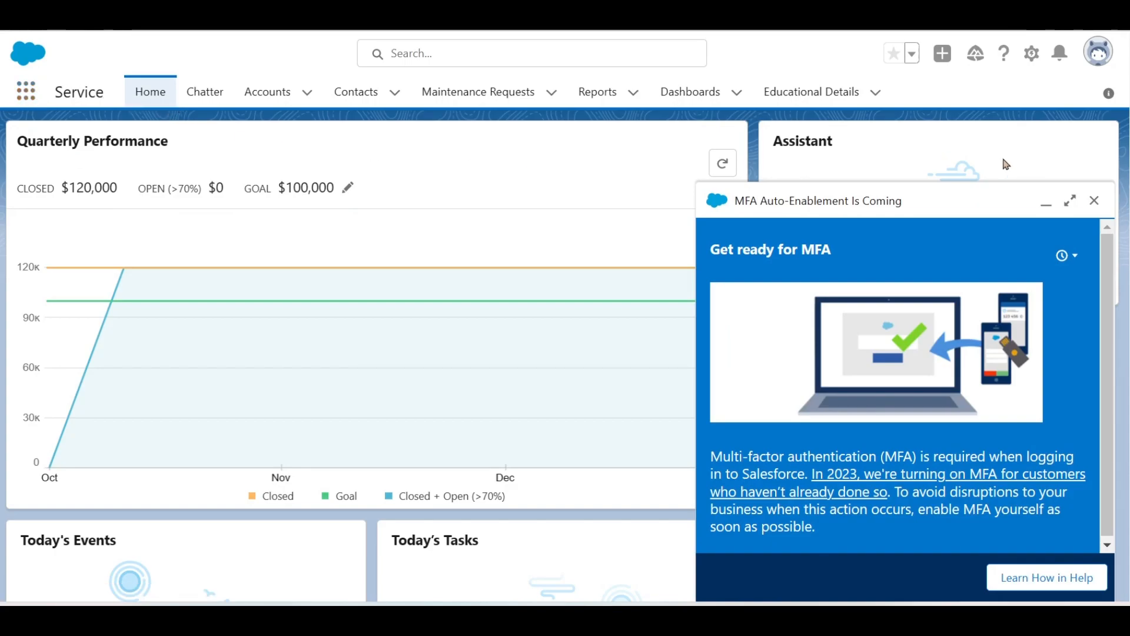
- Close the MFA announcement and review the Service Home page's Quarterly Performance and Key Deals
click(1094, 200)
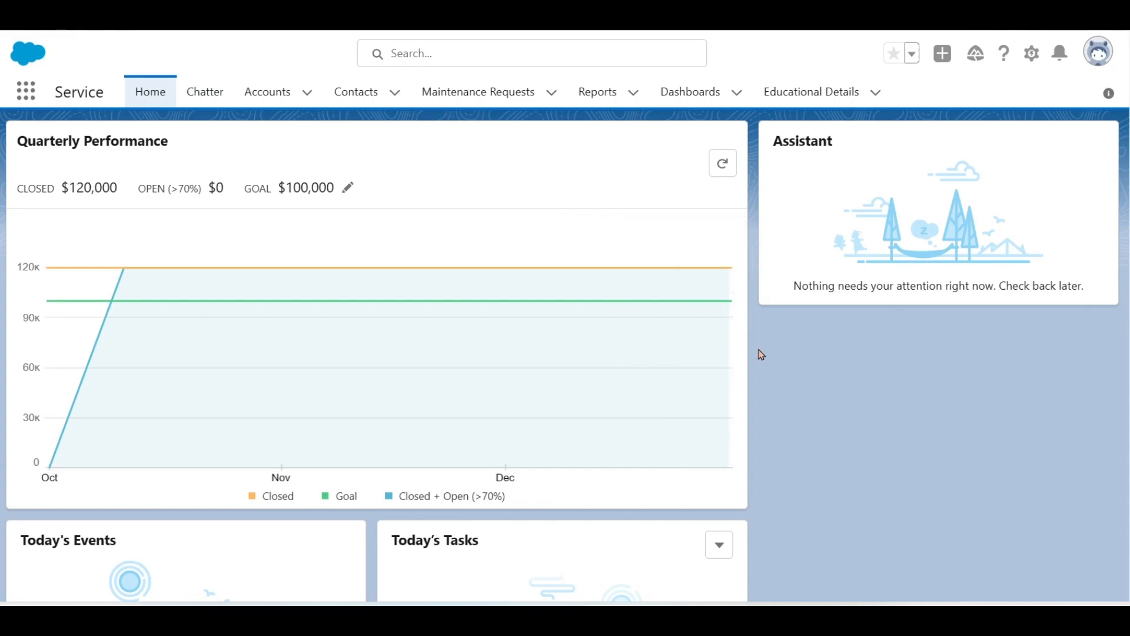
scroll(762, 355, down, 6)
scroll(761, 354, up, 5)
scroll(761, 354, up, 1)
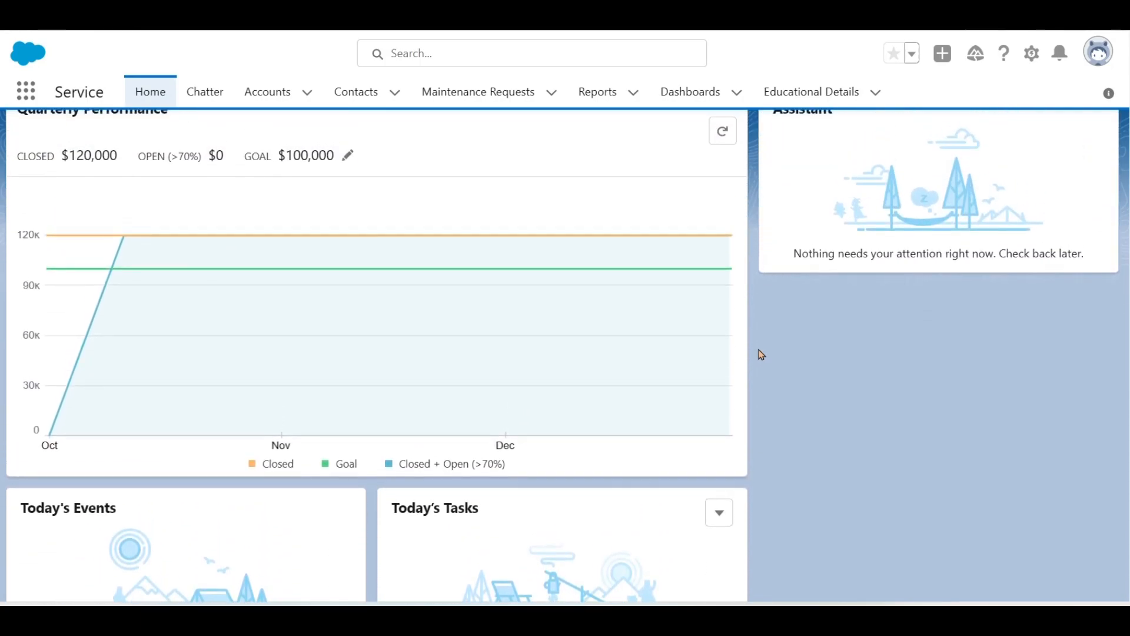
scroll(761, 354, up, 1)
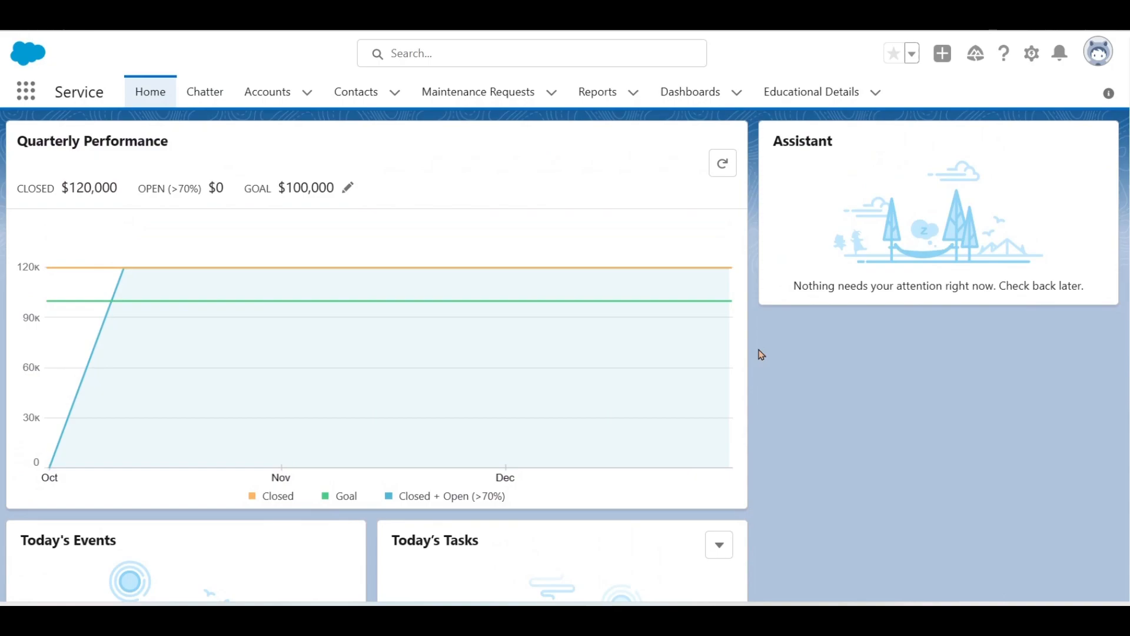
scroll(761, 354, down, 6)
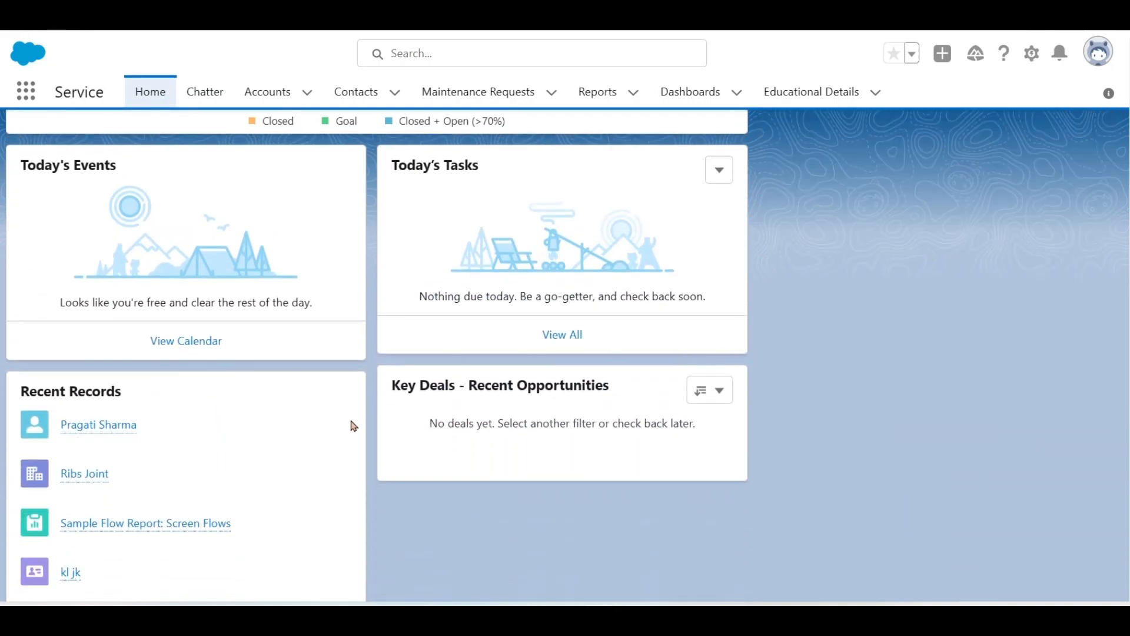
scroll(400, 401, up, 1)
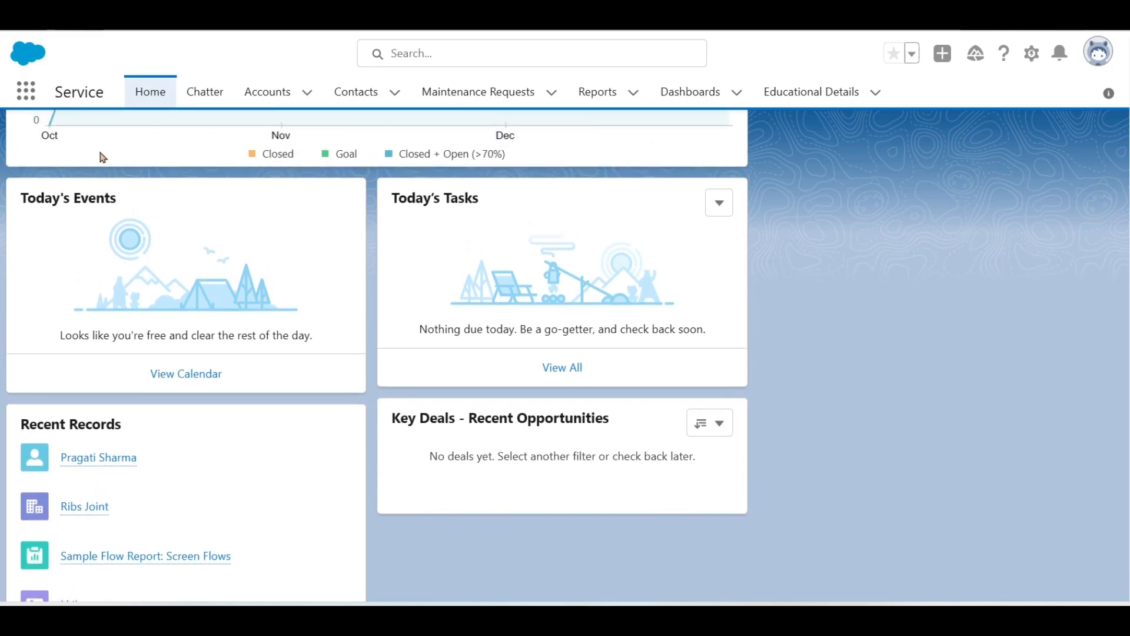
double_click(78, 96)
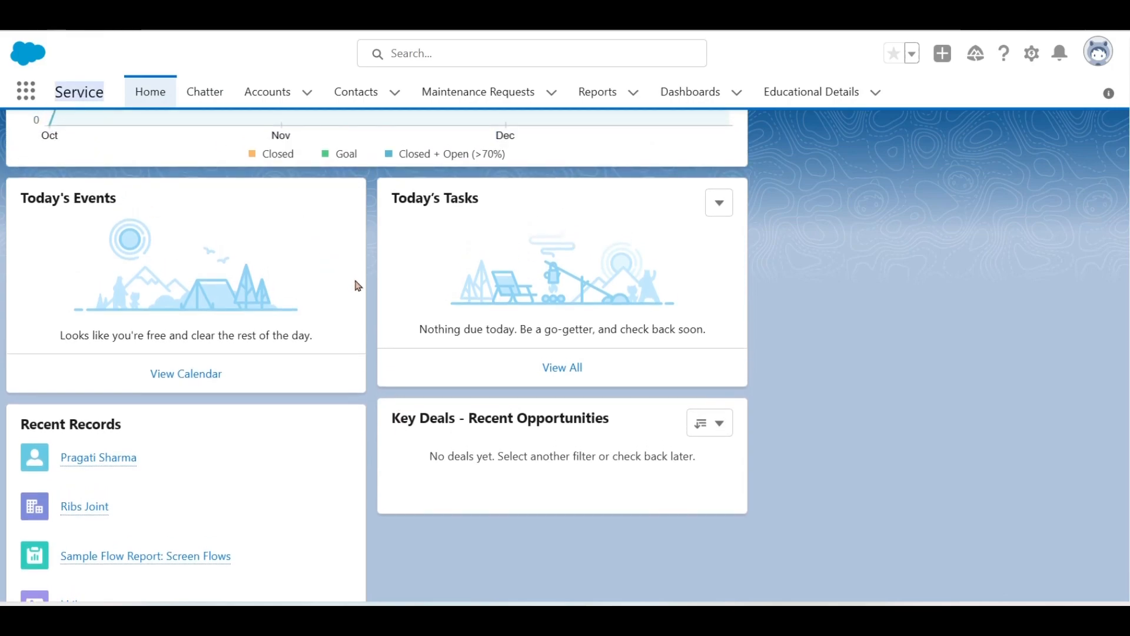
double_click(447, 423)
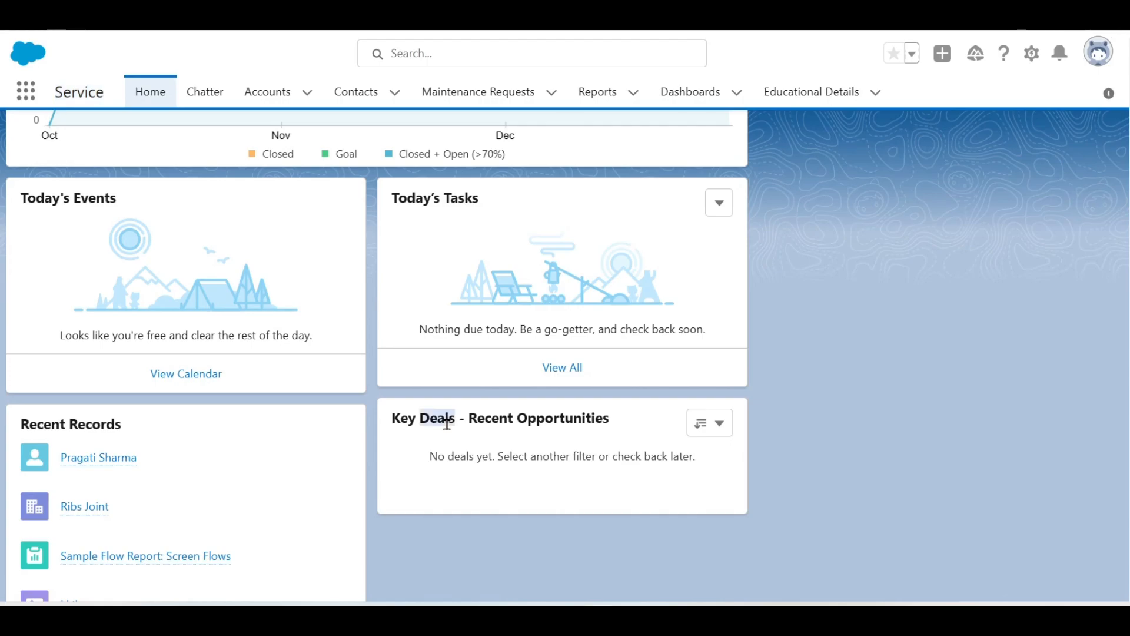
scroll(447, 424, up, 3)
scroll(446, 424, up, 2)
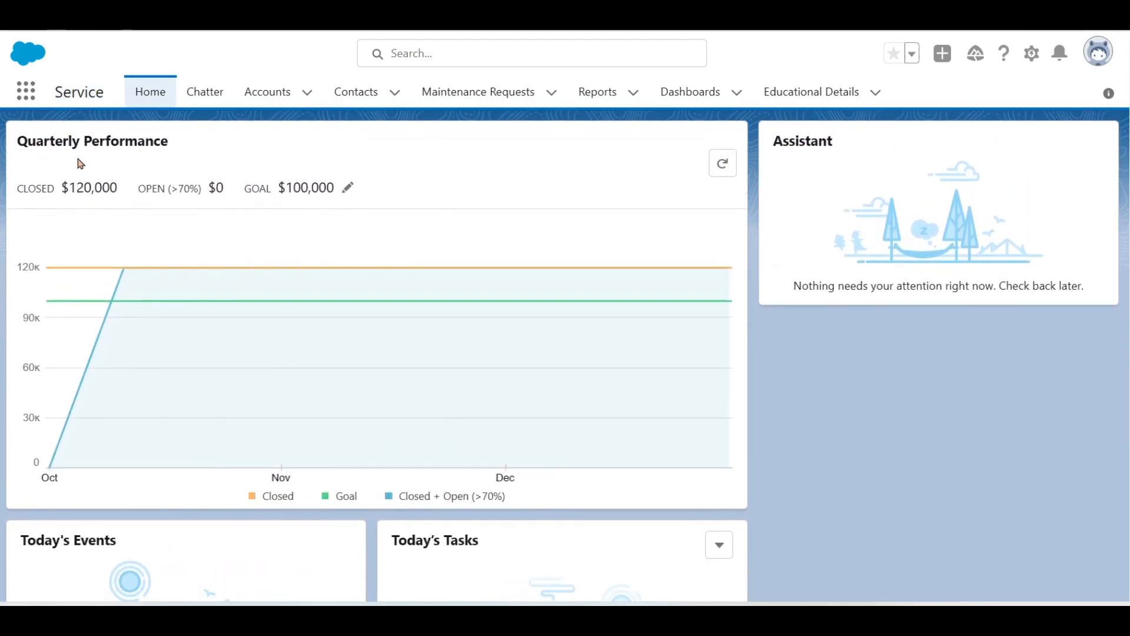
- Open Chatter and view the What I Follow, To Me, Bookmarked, Company Highlights and My Drafts feeds
click(217, 95)
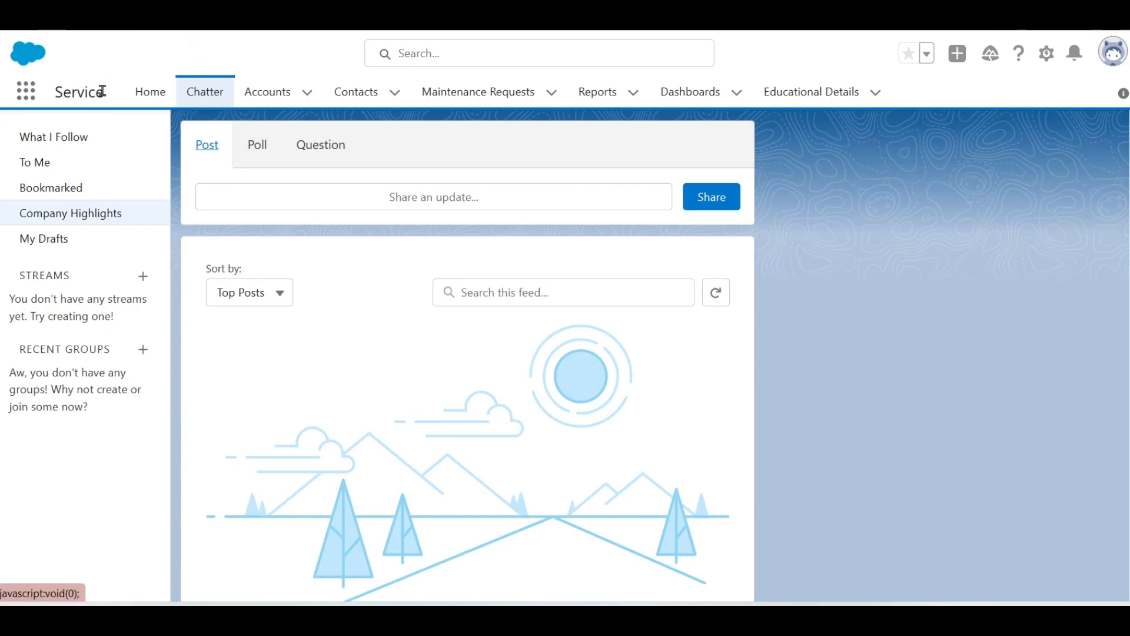
click(89, 138)
click(49, 162)
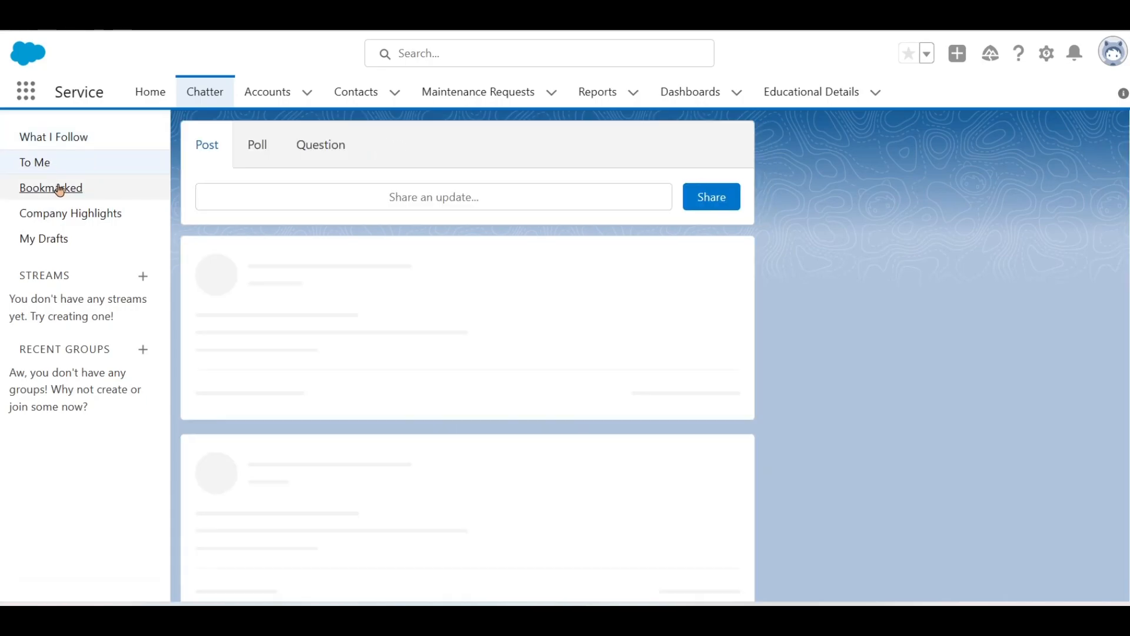
click(59, 188)
click(68, 215)
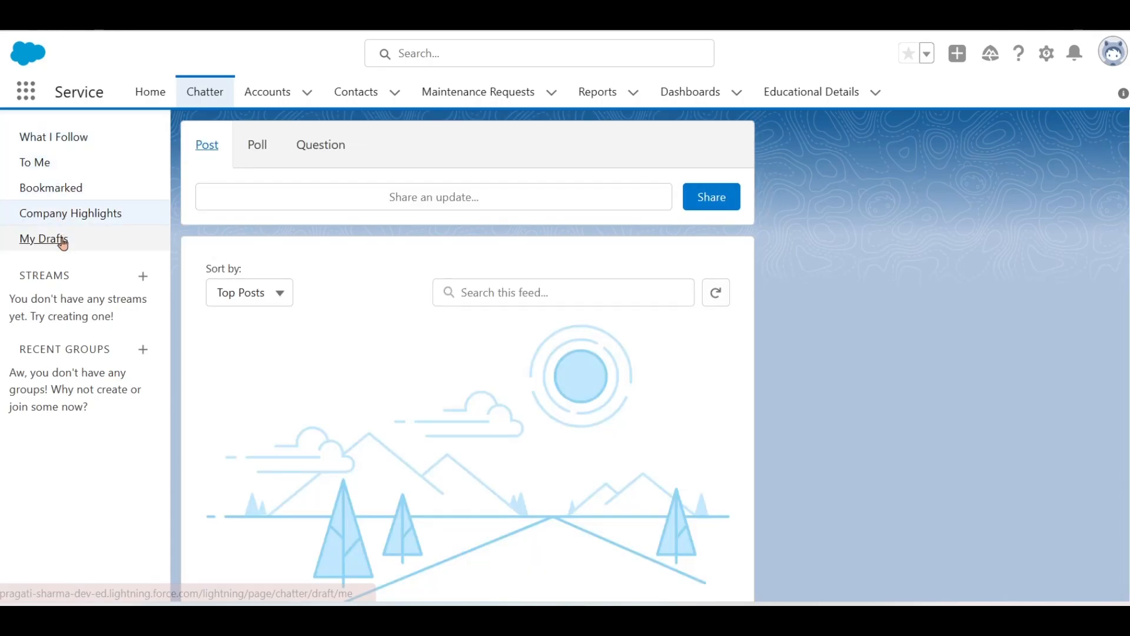
click(62, 240)
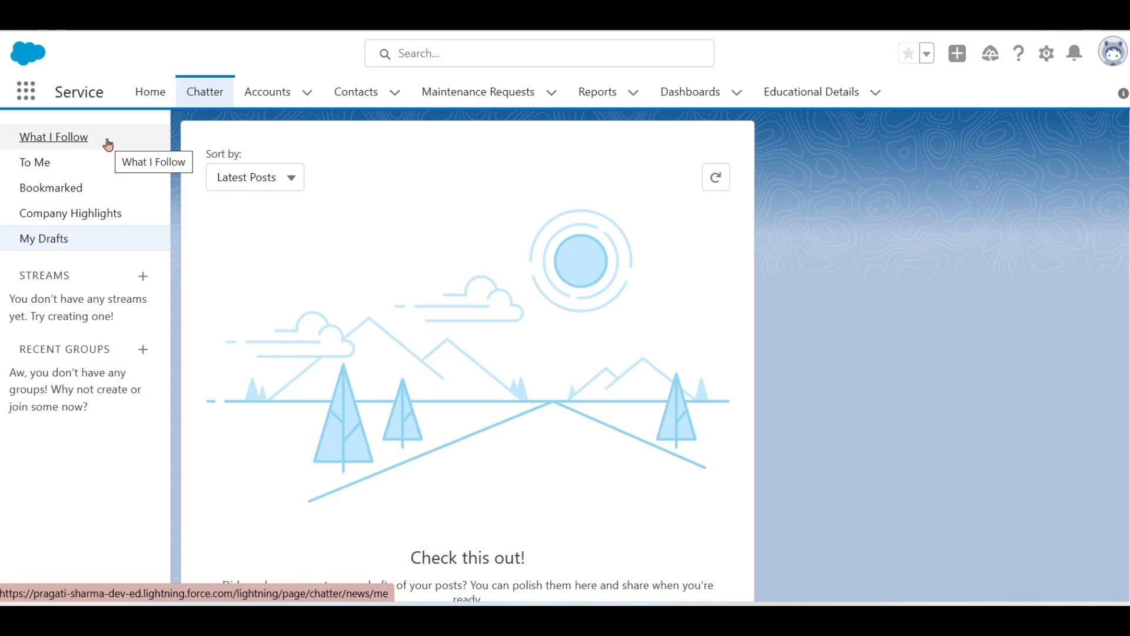
- Revisit the To Me, Bookmarked, Company Highlights and My Drafts feeds, then return to the main Chatter feed
click(48, 168)
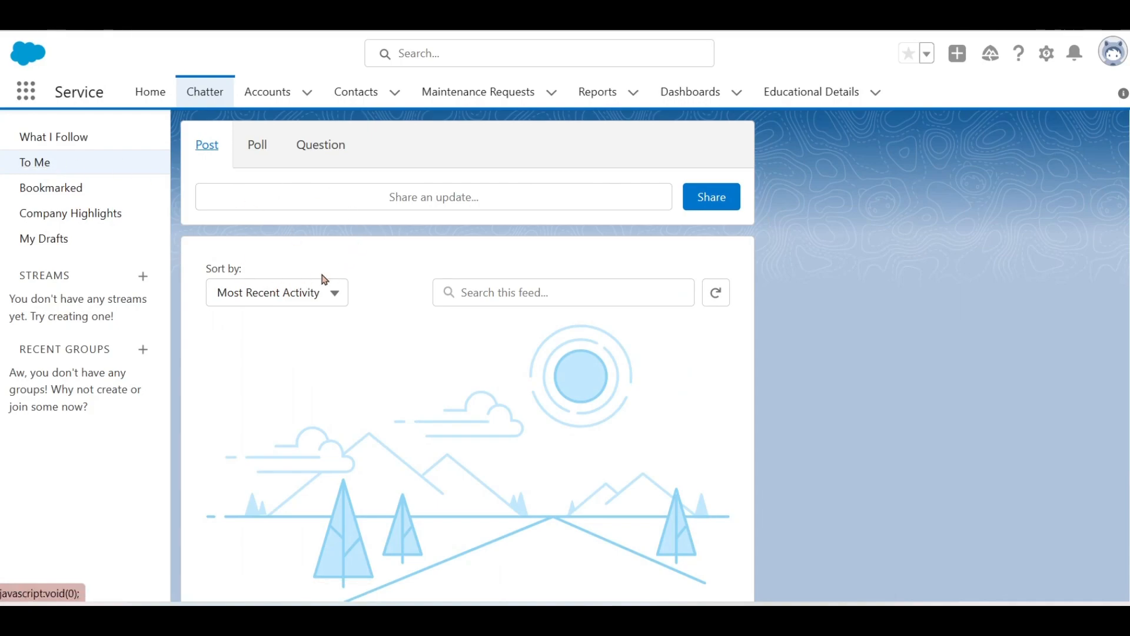
click(61, 199)
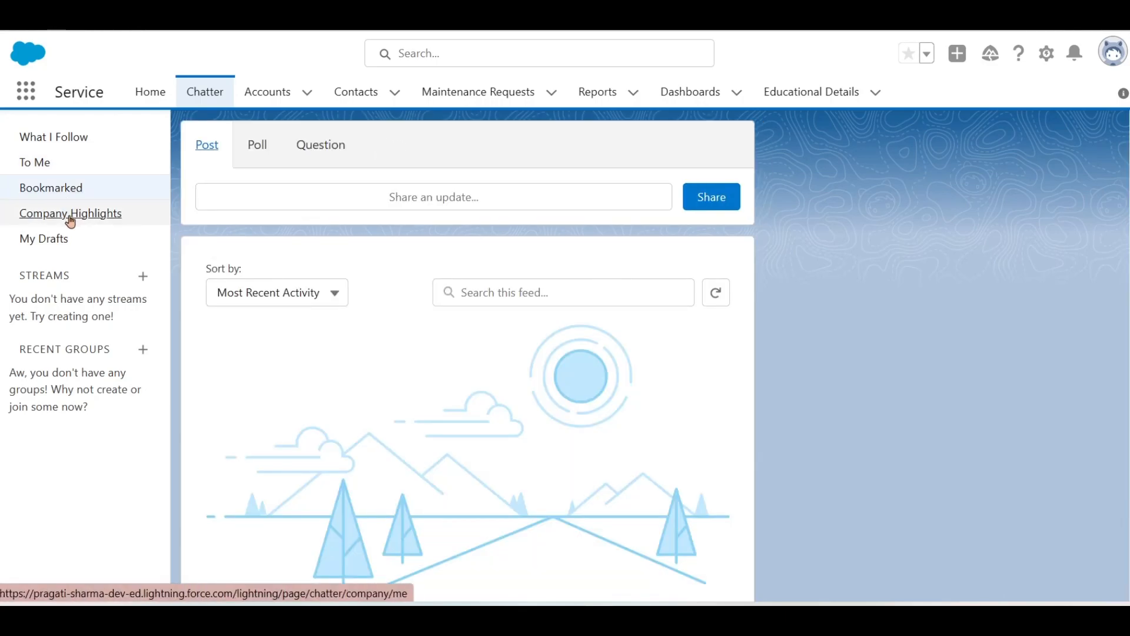
click(69, 219)
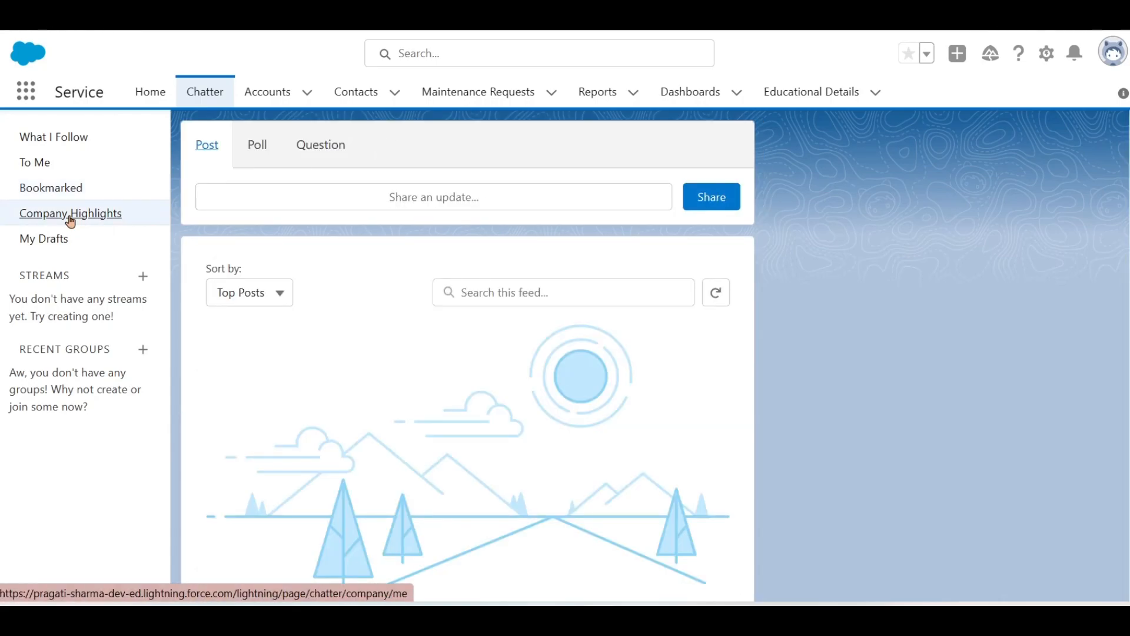
click(57, 239)
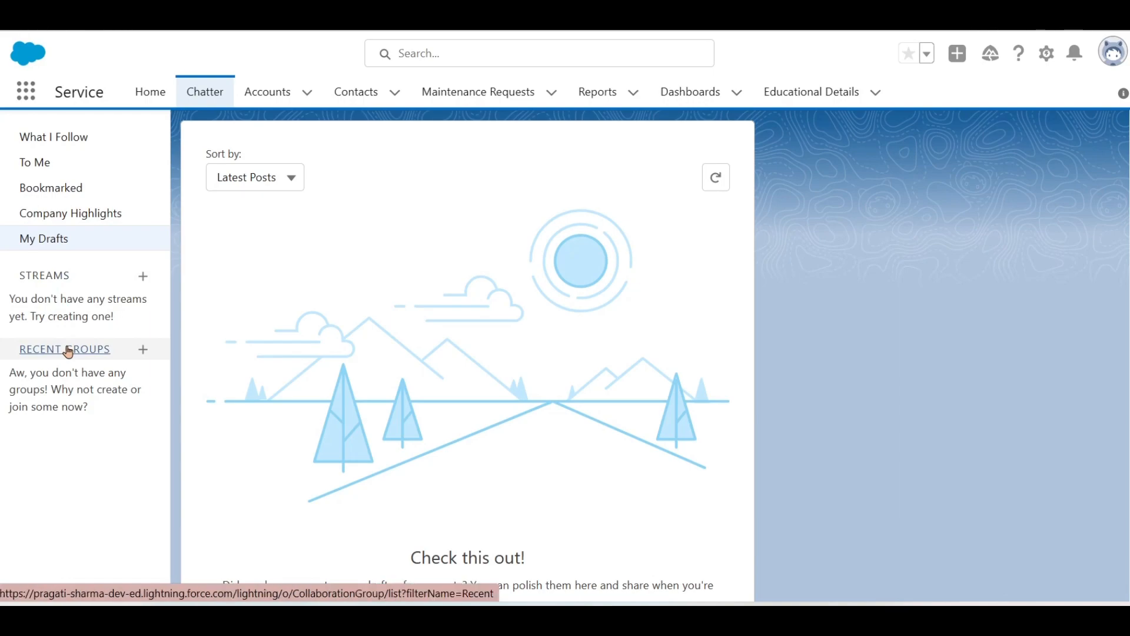
click(204, 94)
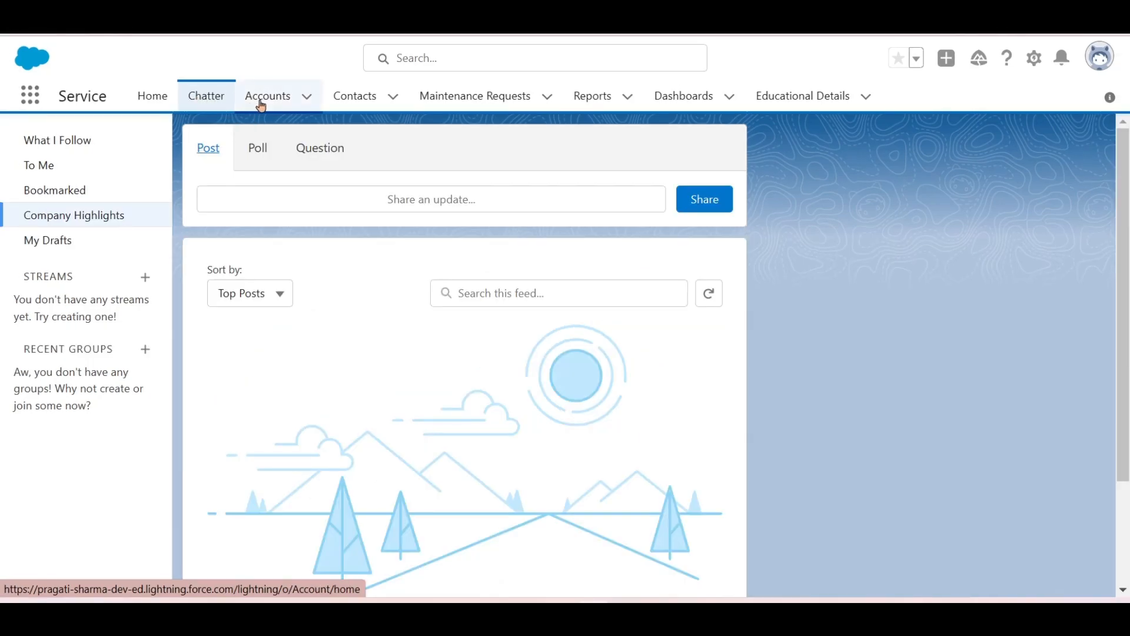
- Open Accounts and change the list view from Recently Viewed to All Accounts
click(267, 103)
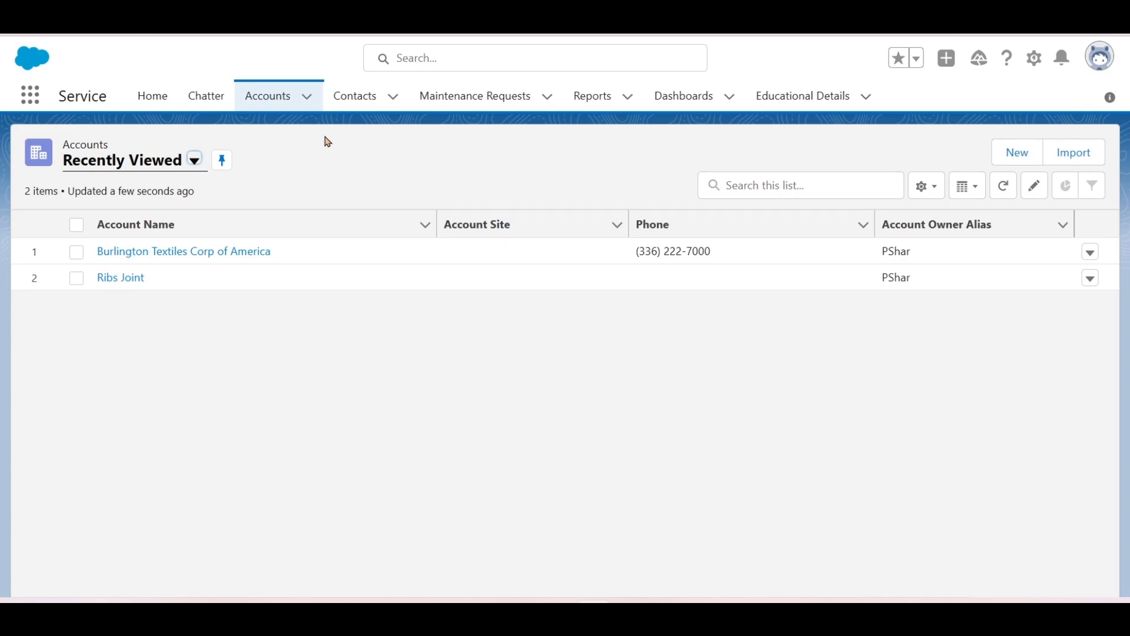
click(196, 164)
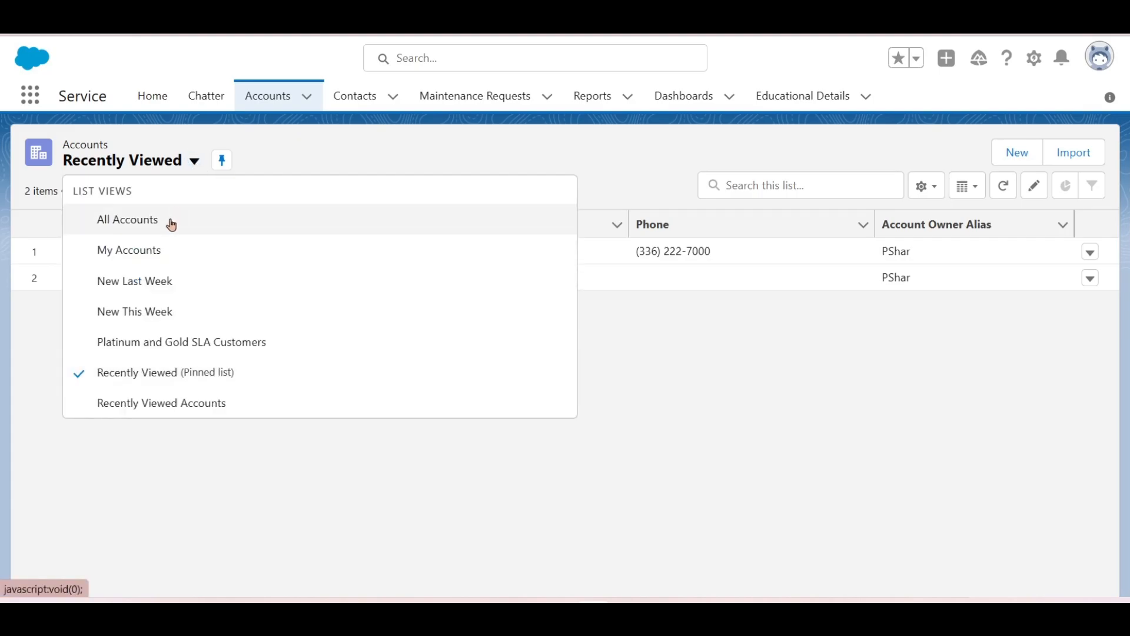
click(171, 222)
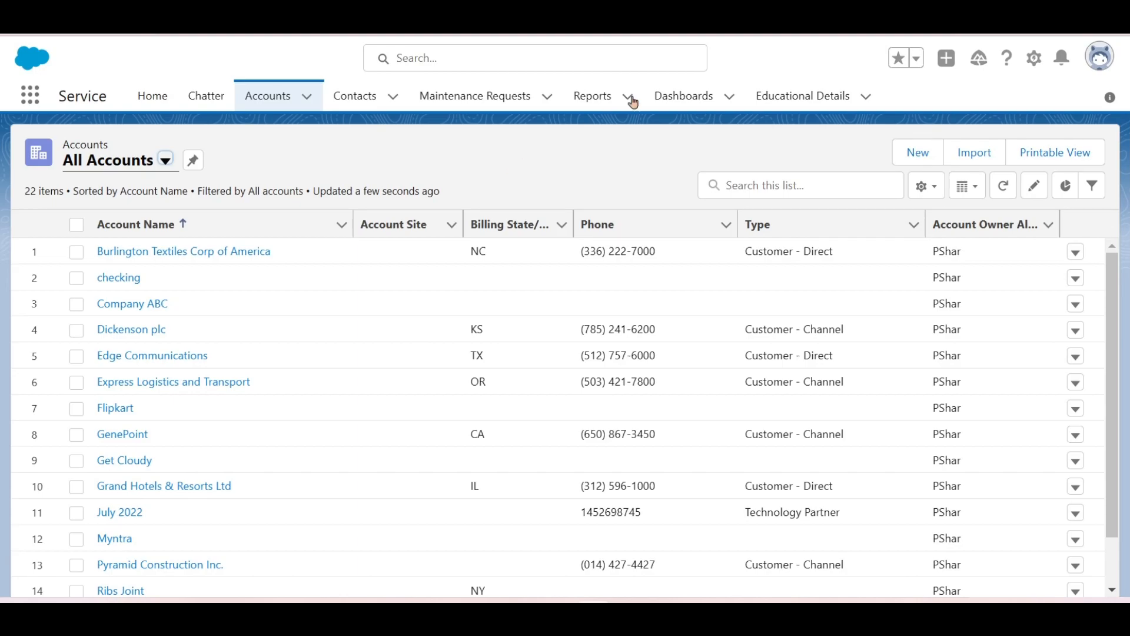
- Go to Setup from the gear menu and scroll the Object Manager list to Educational Details
click(1037, 60)
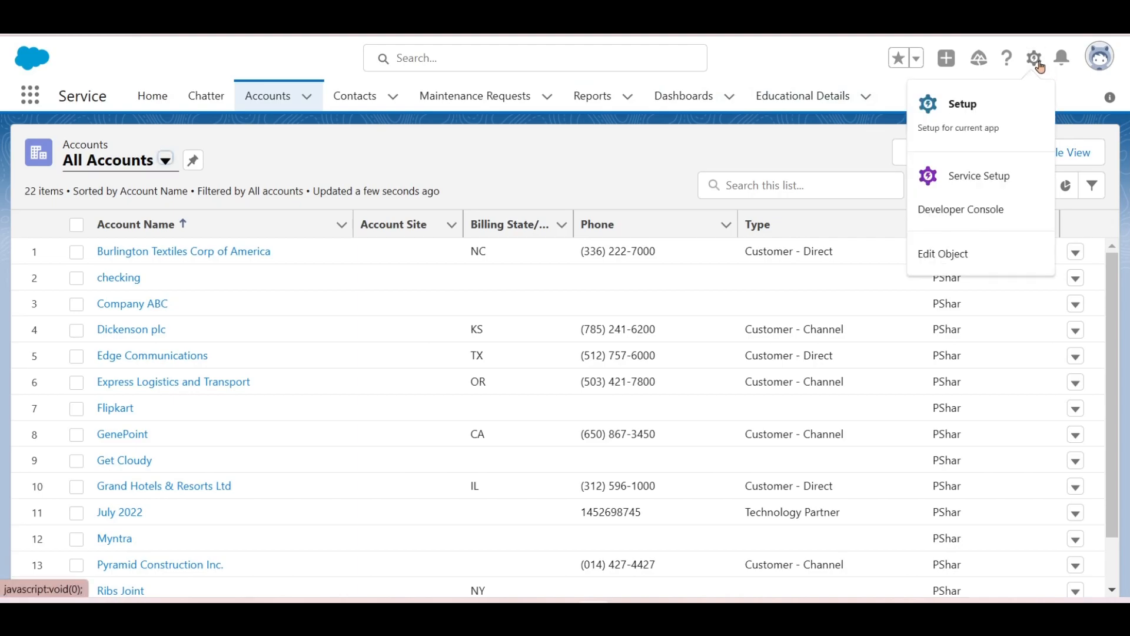
click(976, 123)
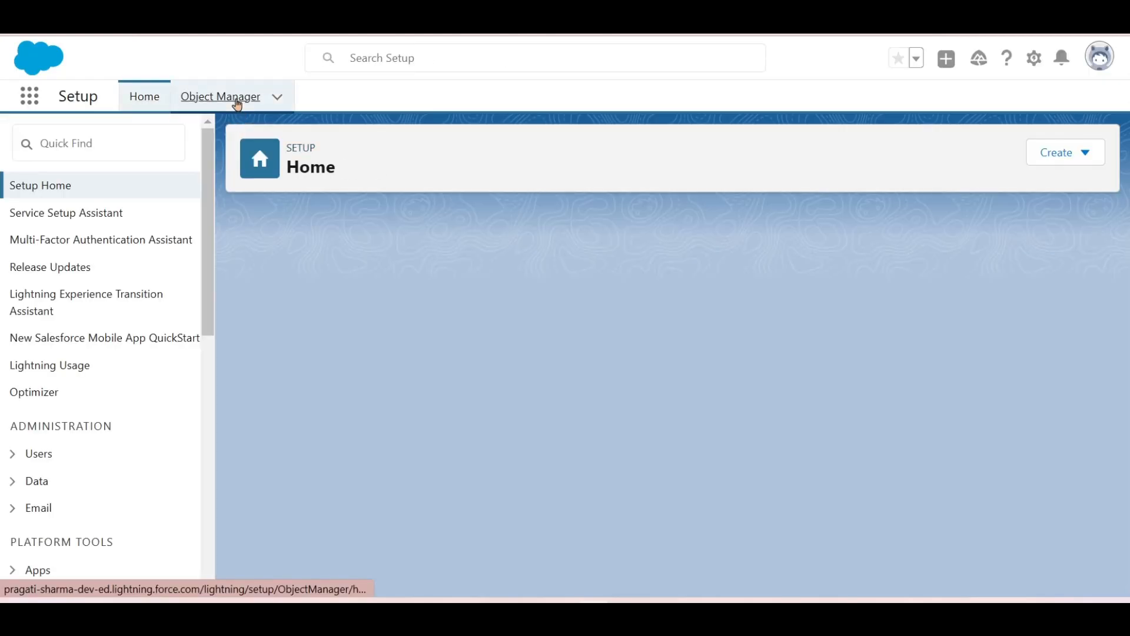
click(238, 104)
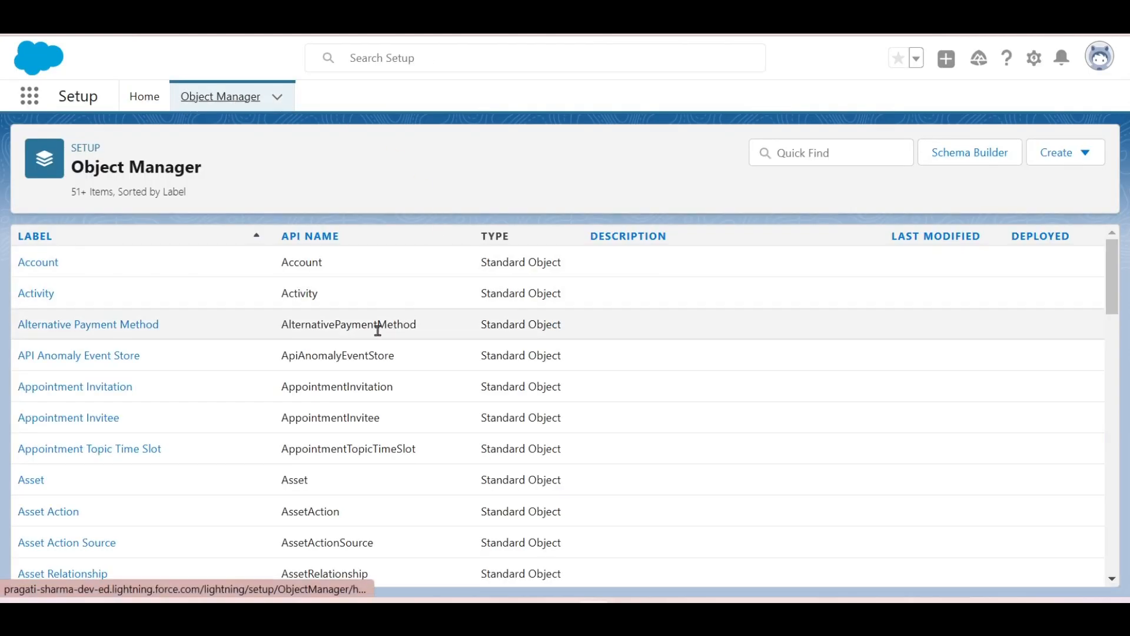
scroll(457, 384, down, 4)
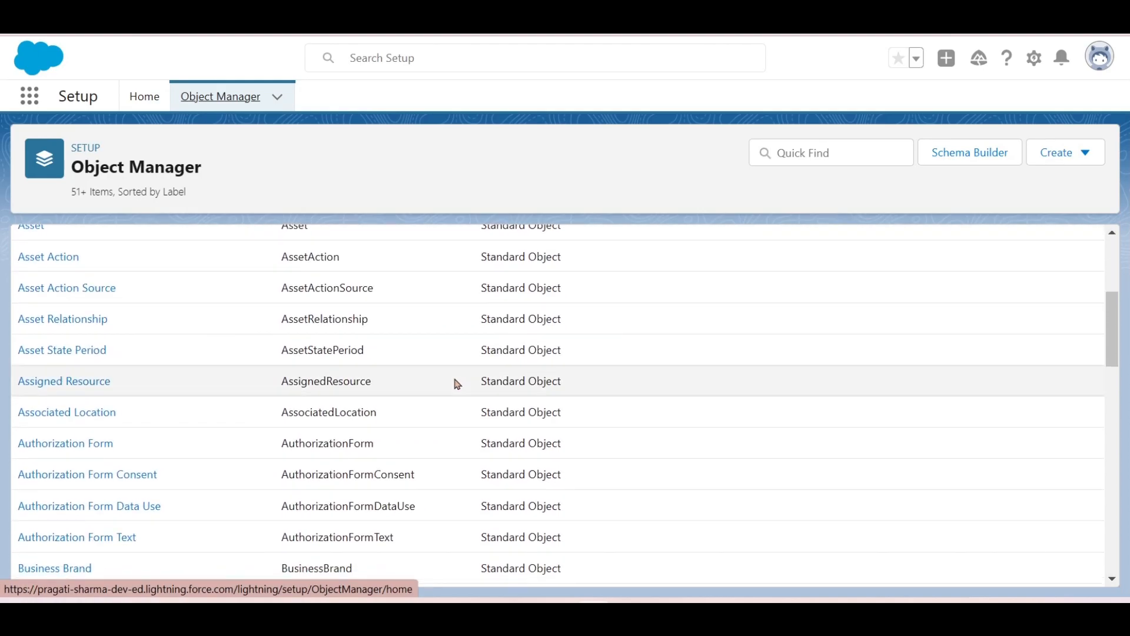
scroll(458, 383, down, 4)
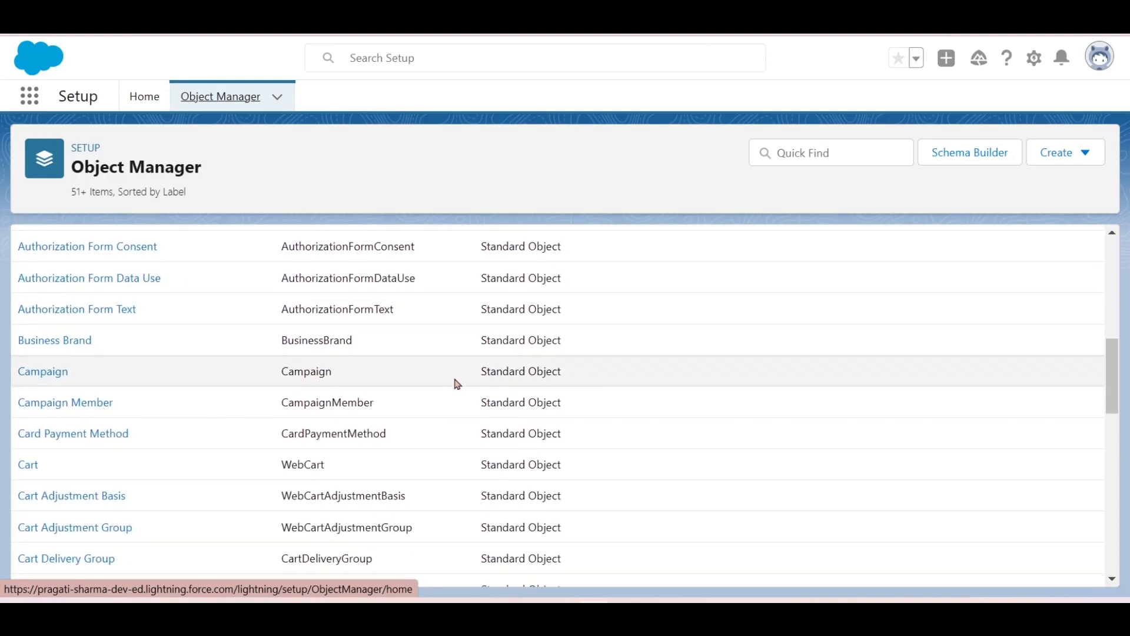
scroll(457, 384, down, 5)
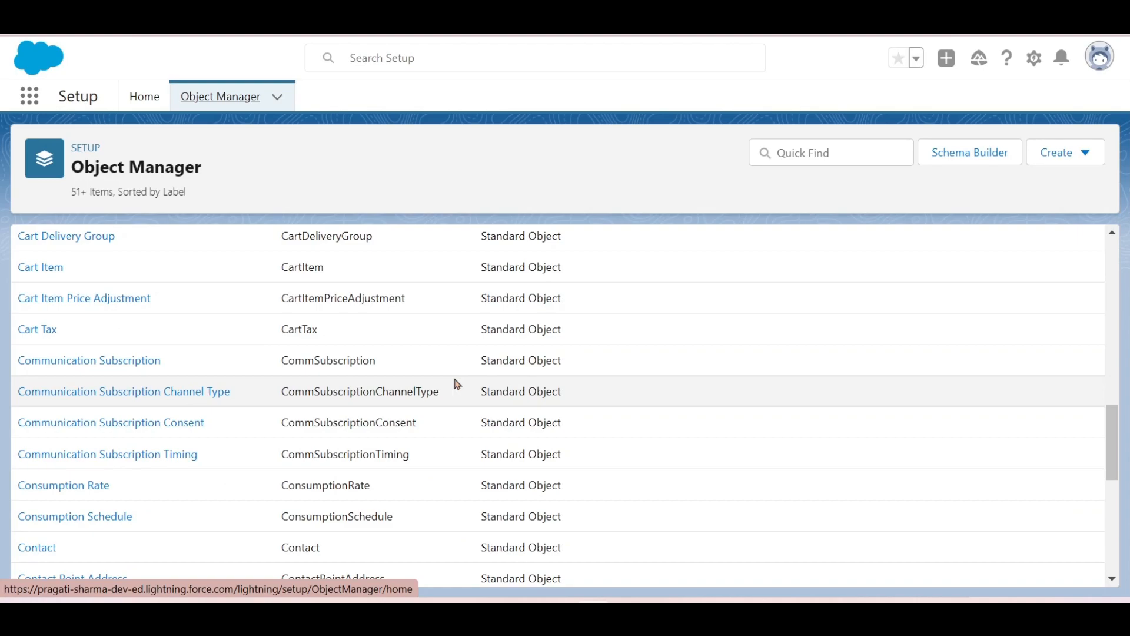
scroll(457, 384, down, 4)
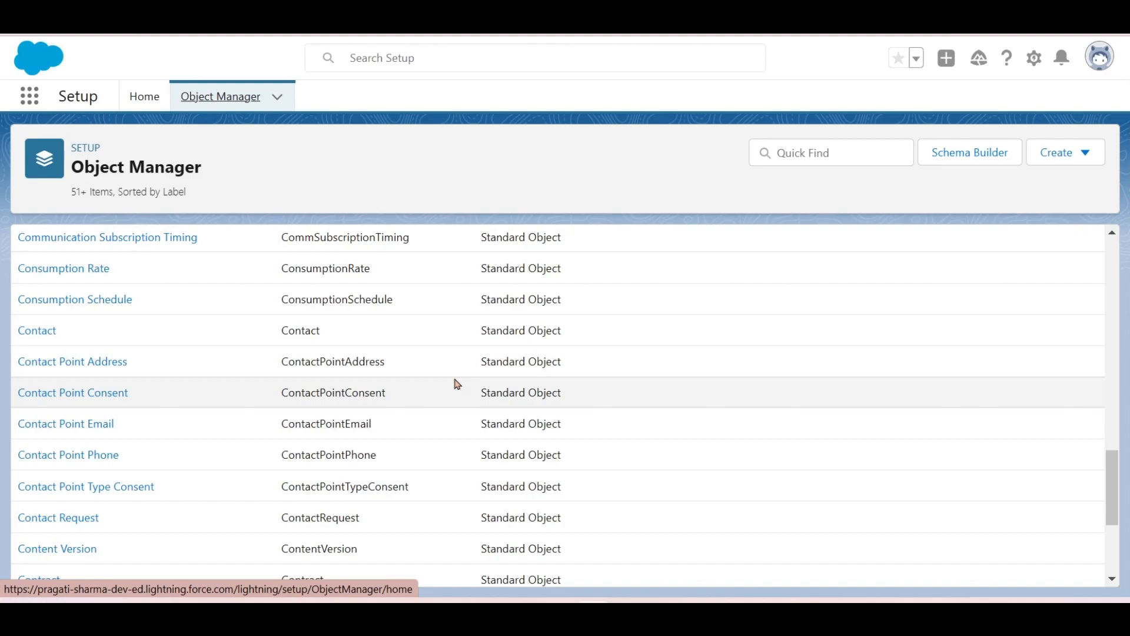
scroll(457, 384, down, 3)
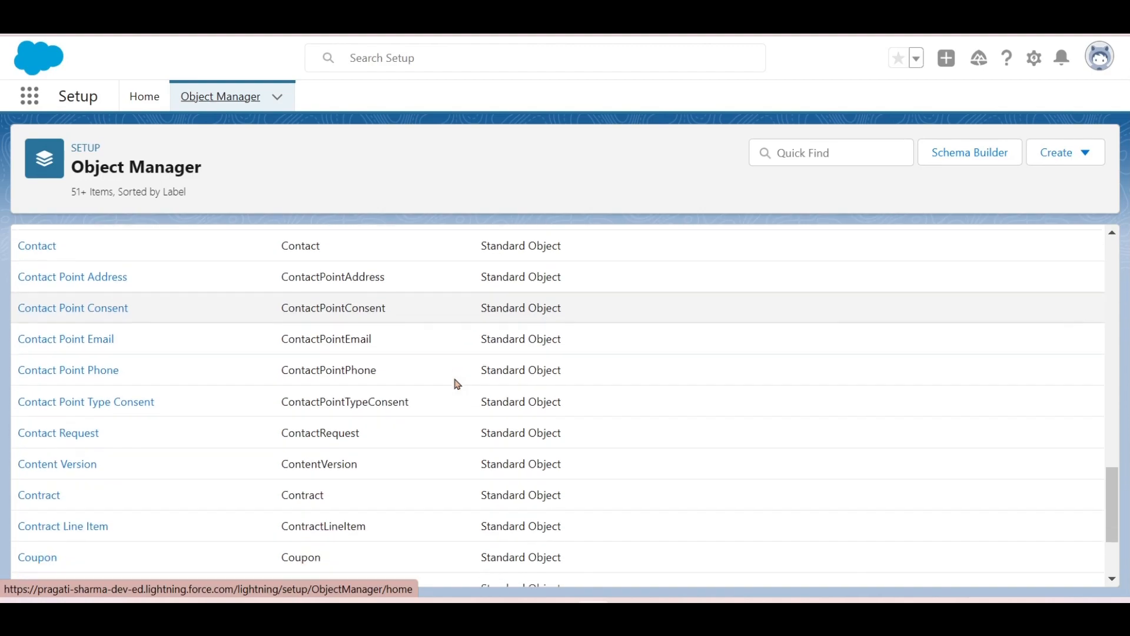
scroll(458, 384, down, 3)
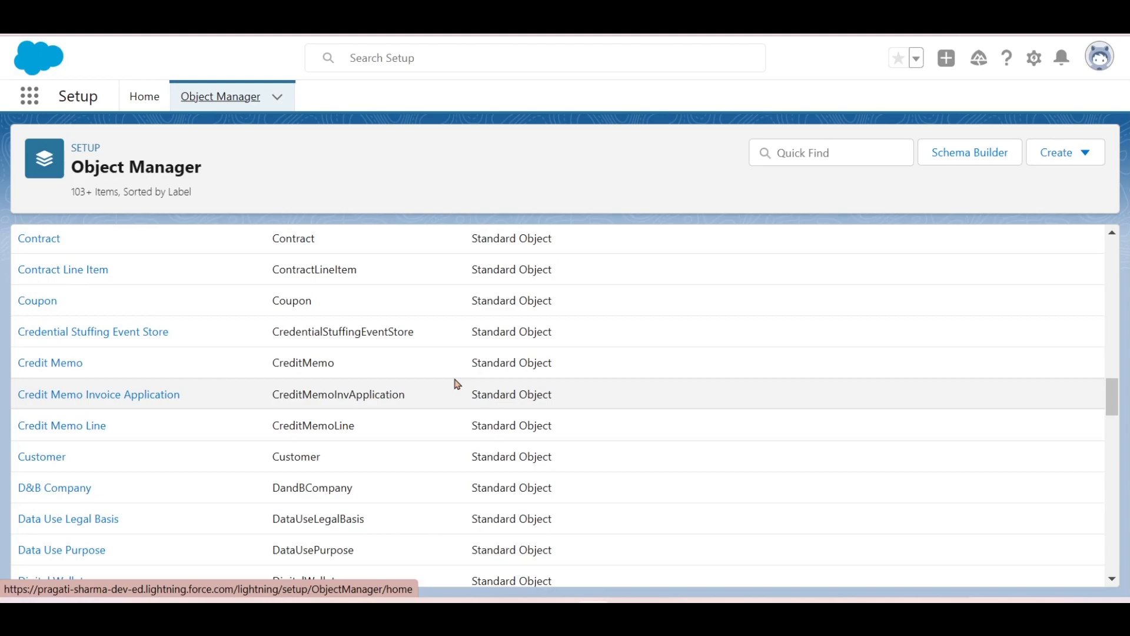
scroll(457, 384, down, 5)
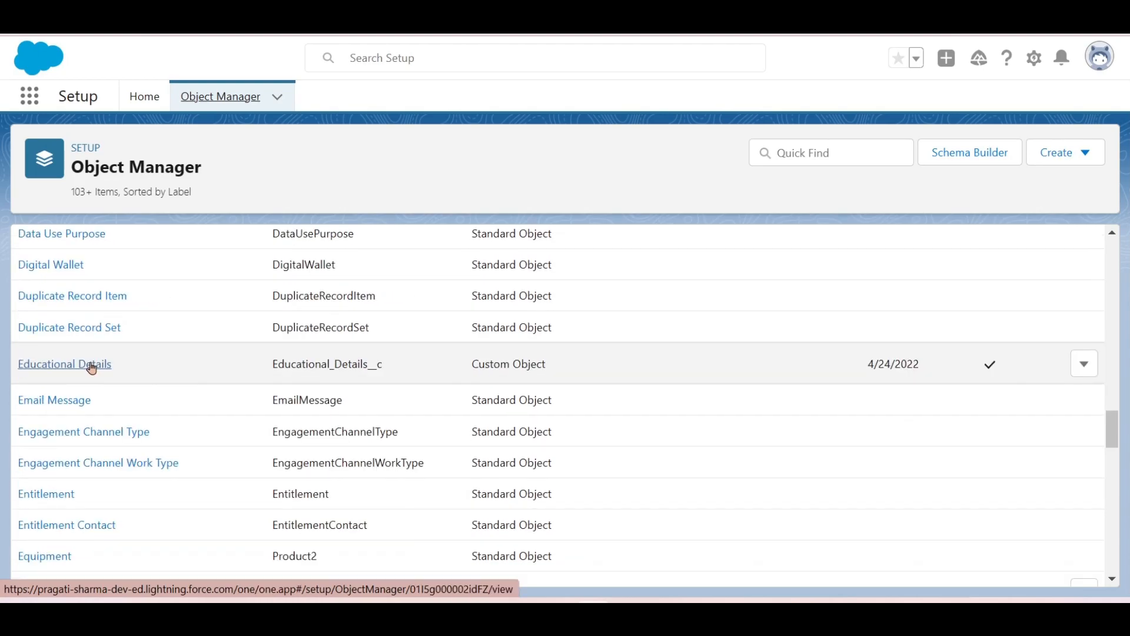
- Open Educational Details' Fields & Relationships and inspect the Name, LastModifiedById and CreatedById API names
click(90, 365)
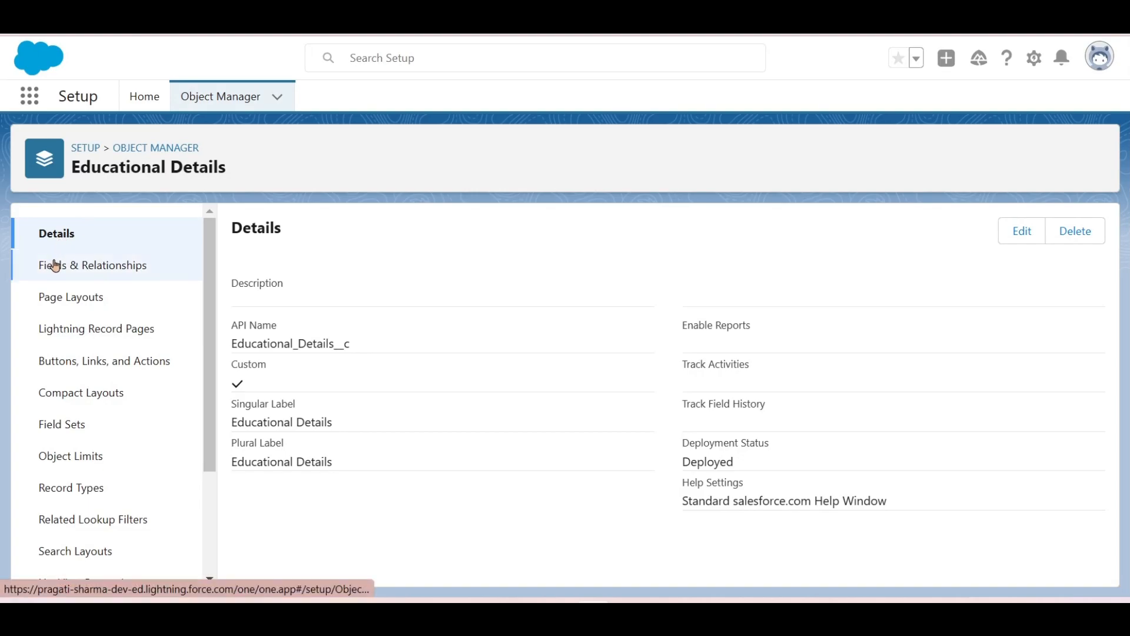
click(56, 265)
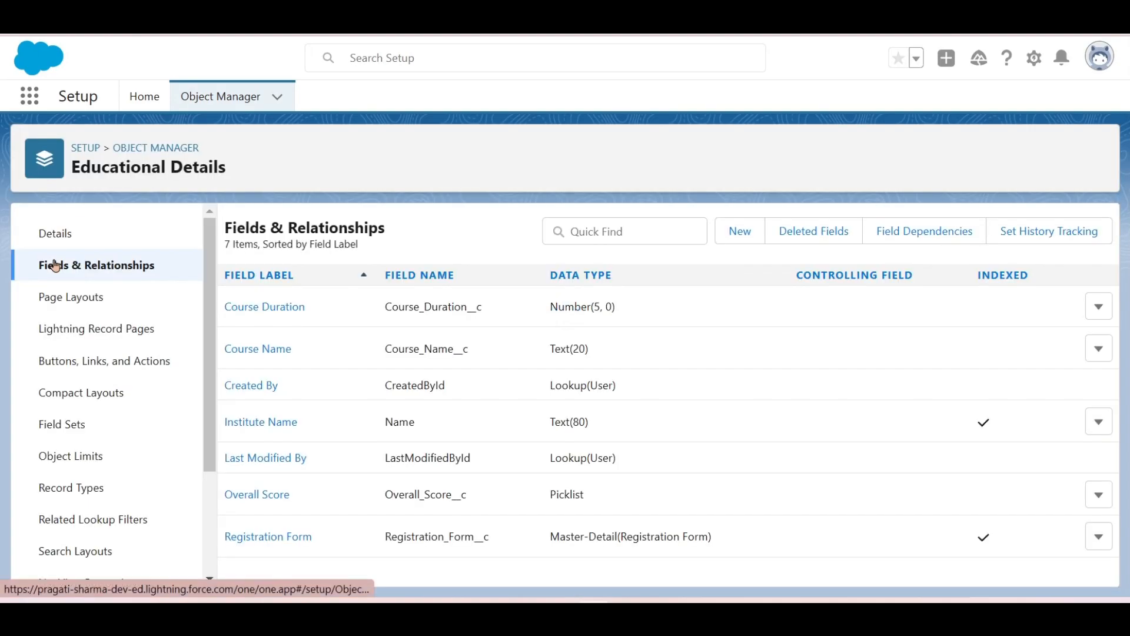
double_click(400, 421)
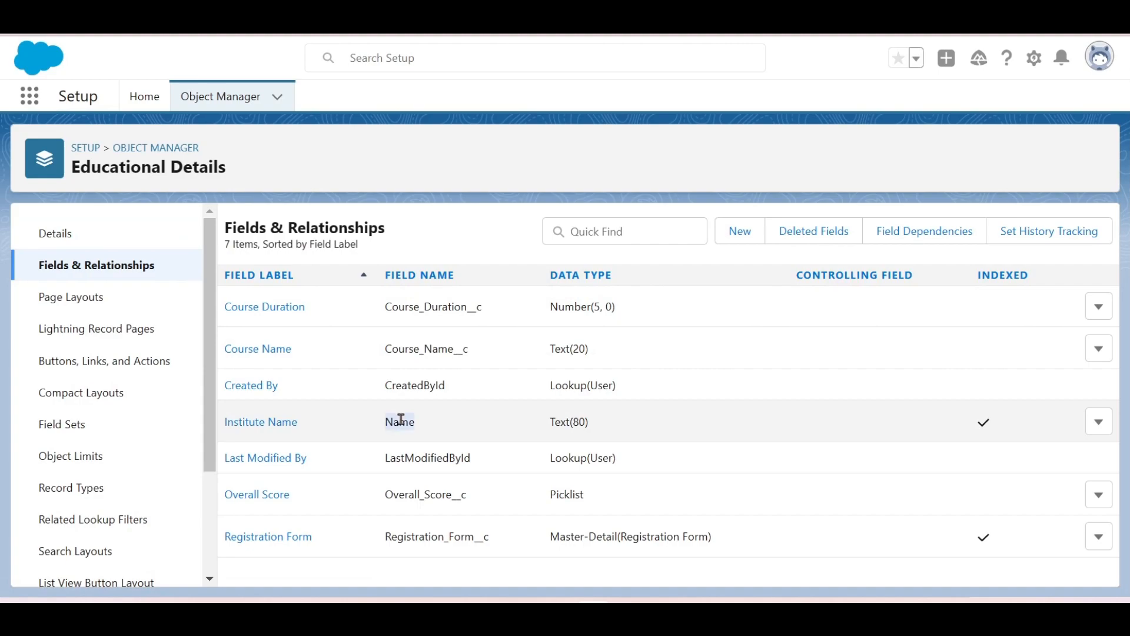
double_click(416, 459)
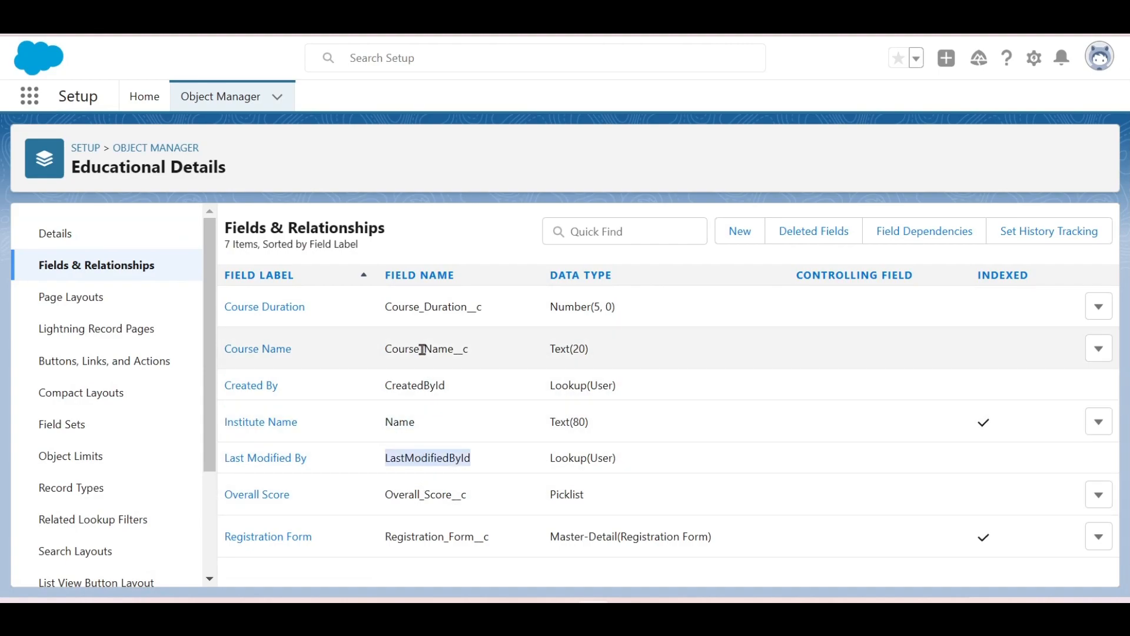
double_click(408, 386)
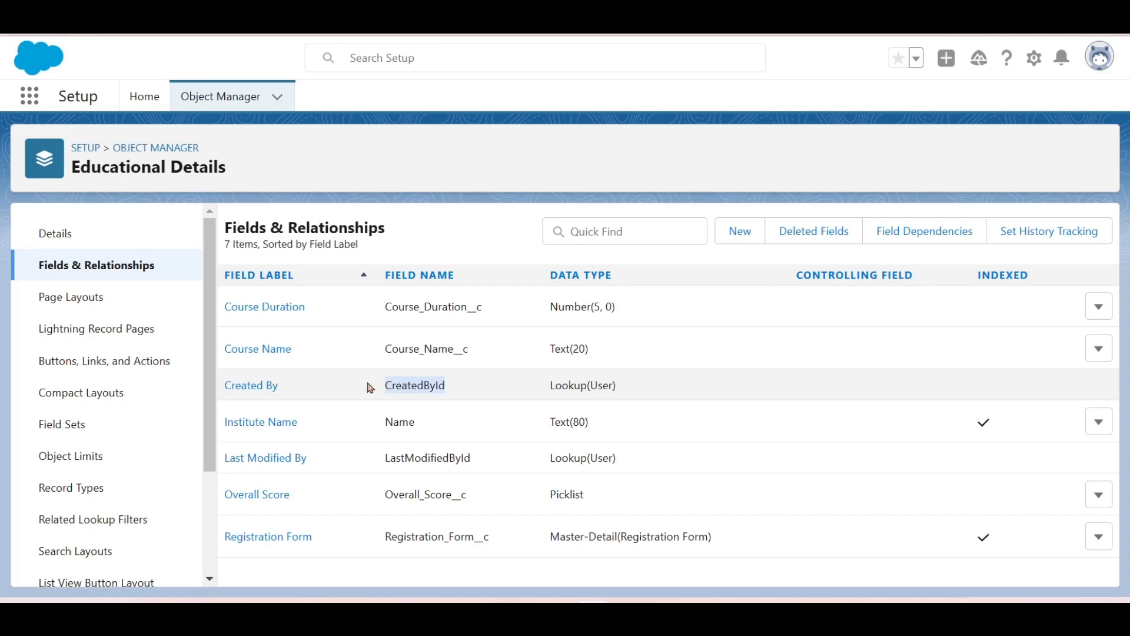
click(459, 204)
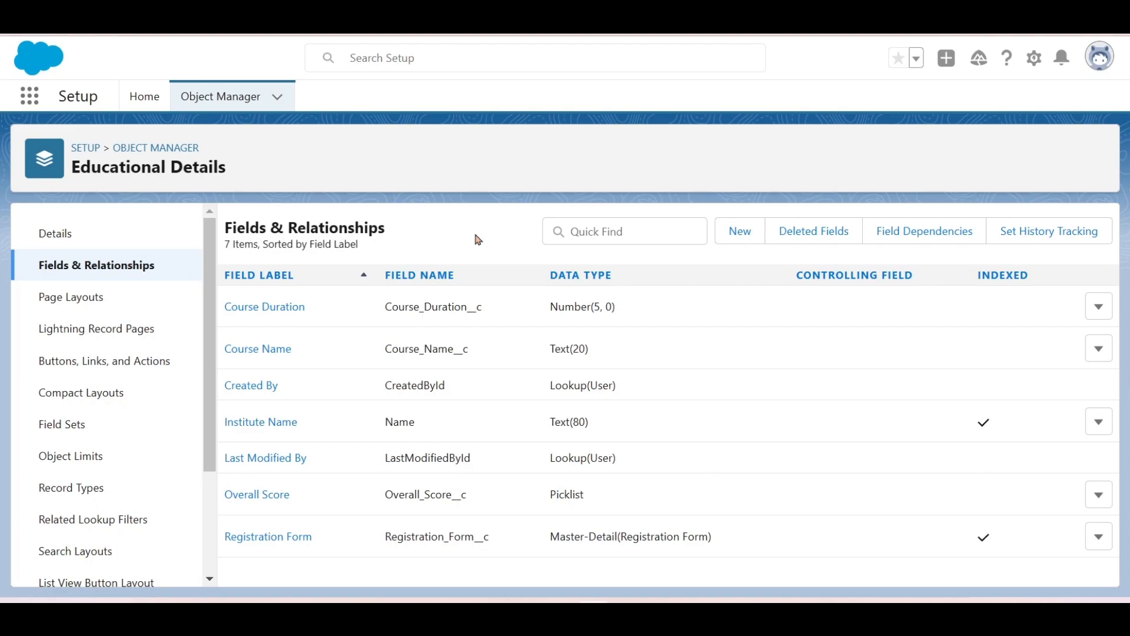
double_click(399, 423)
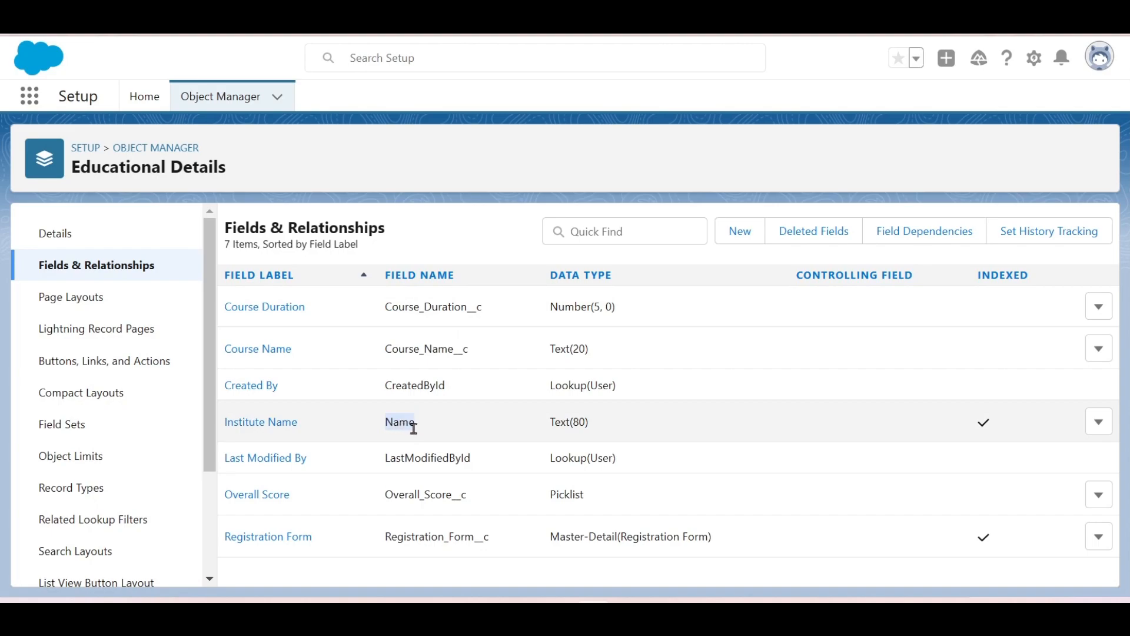
click(492, 228)
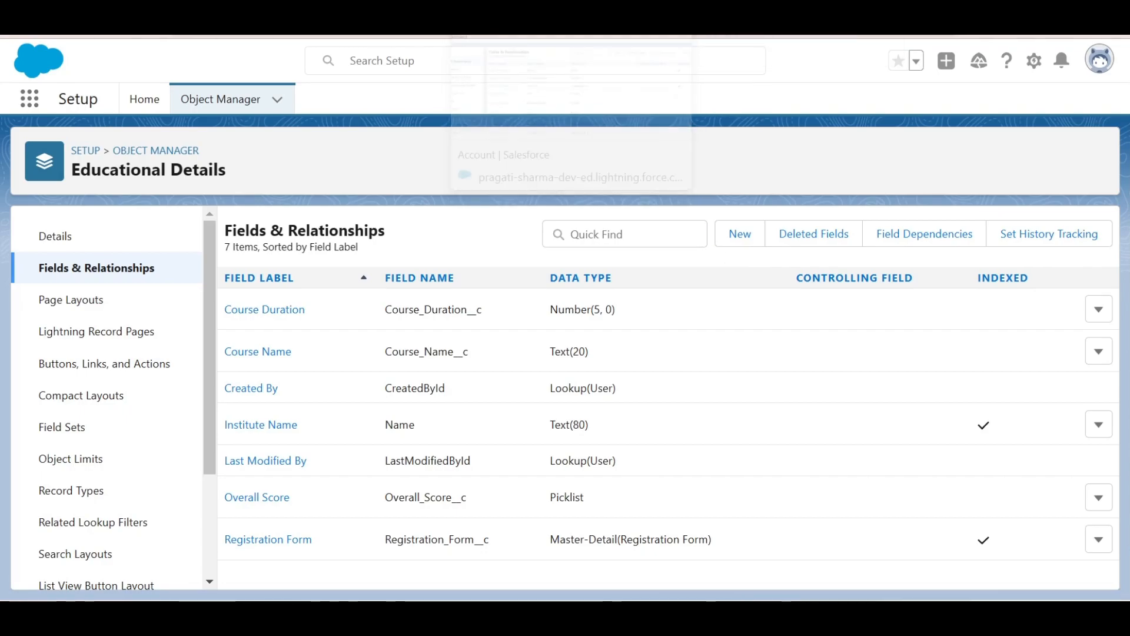
- Start a new custom field on the Account object
click(500, 12)
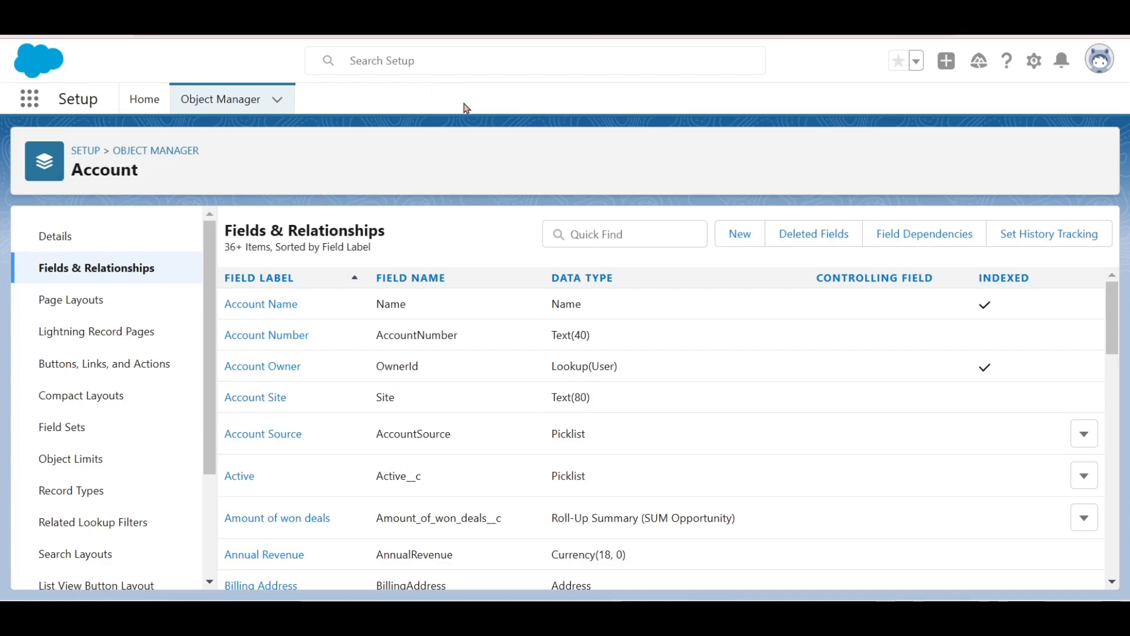
click(756, 238)
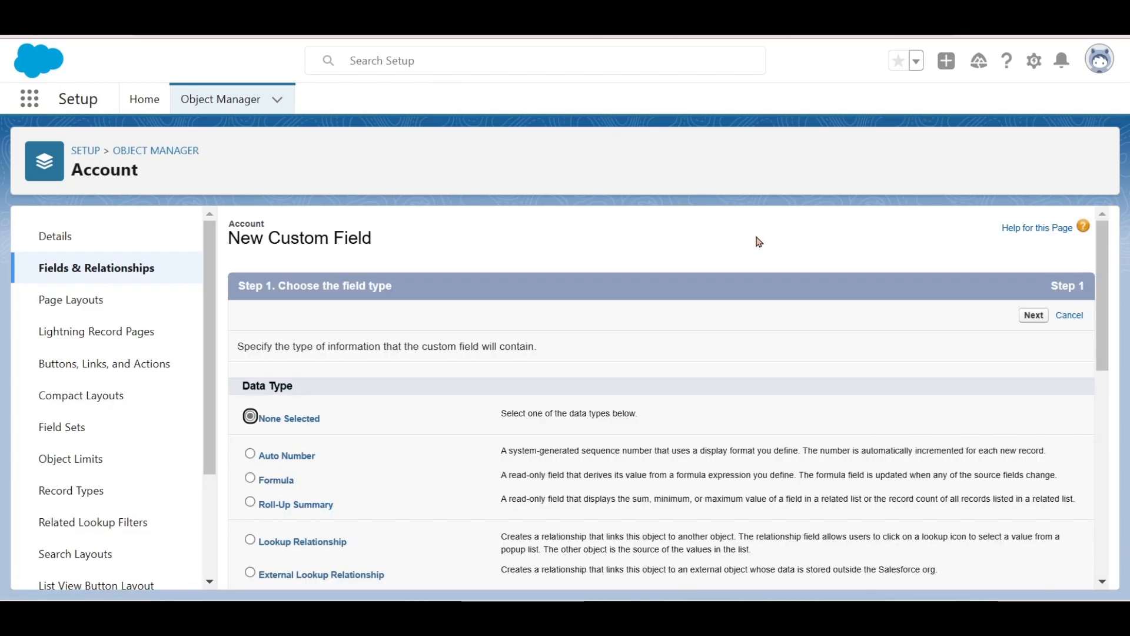
scroll(609, 410, down, 3)
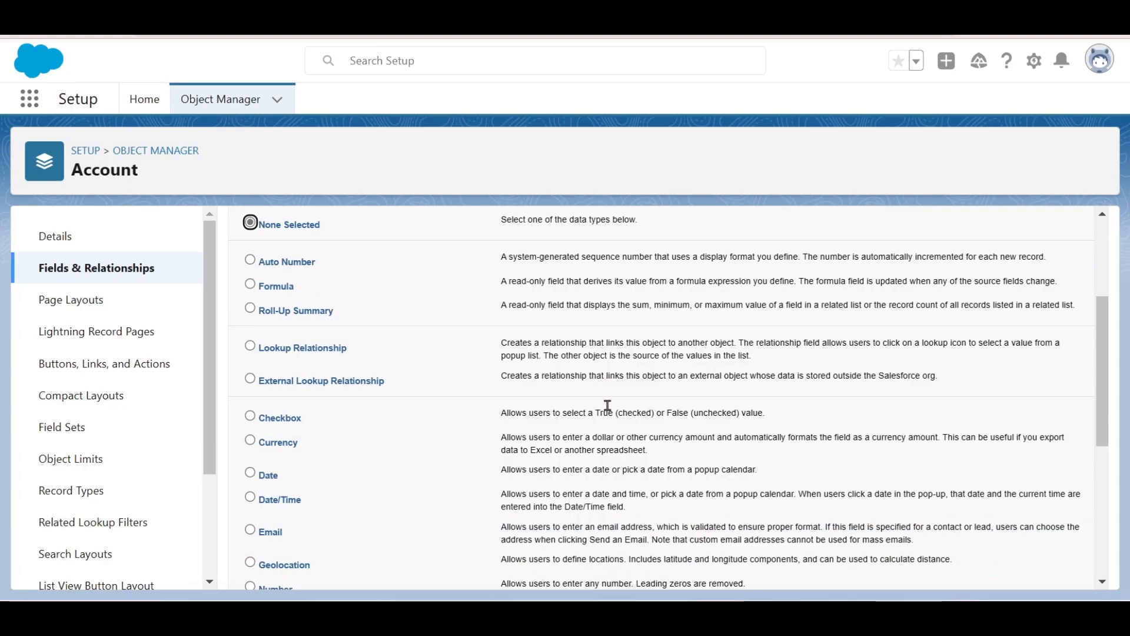
scroll(607, 404, down, 2)
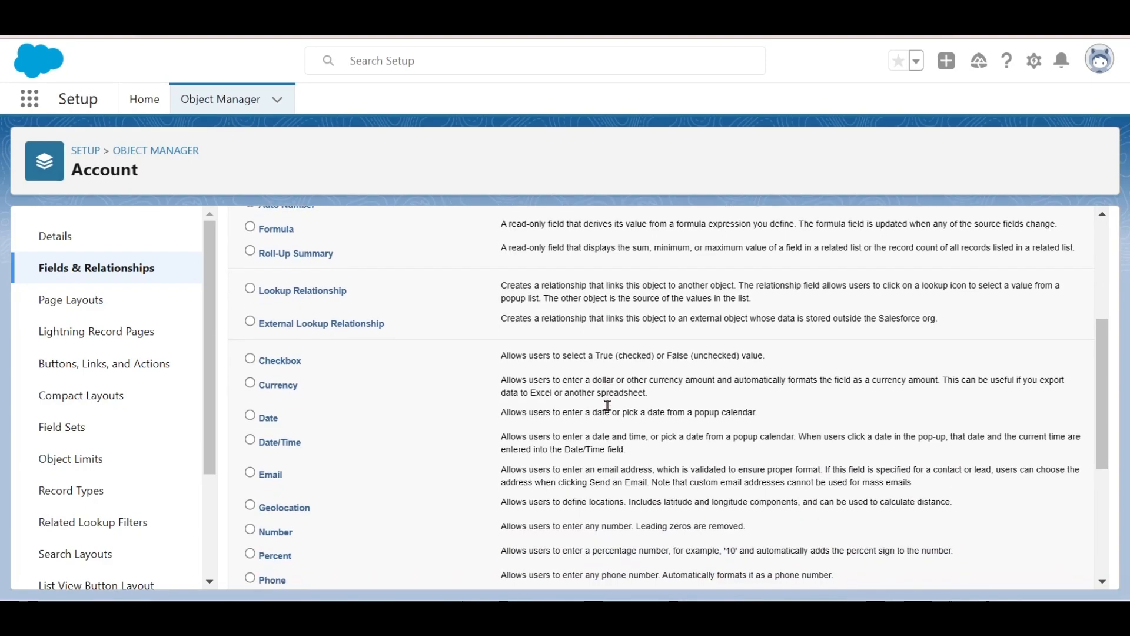
scroll(605, 404, up, 2)
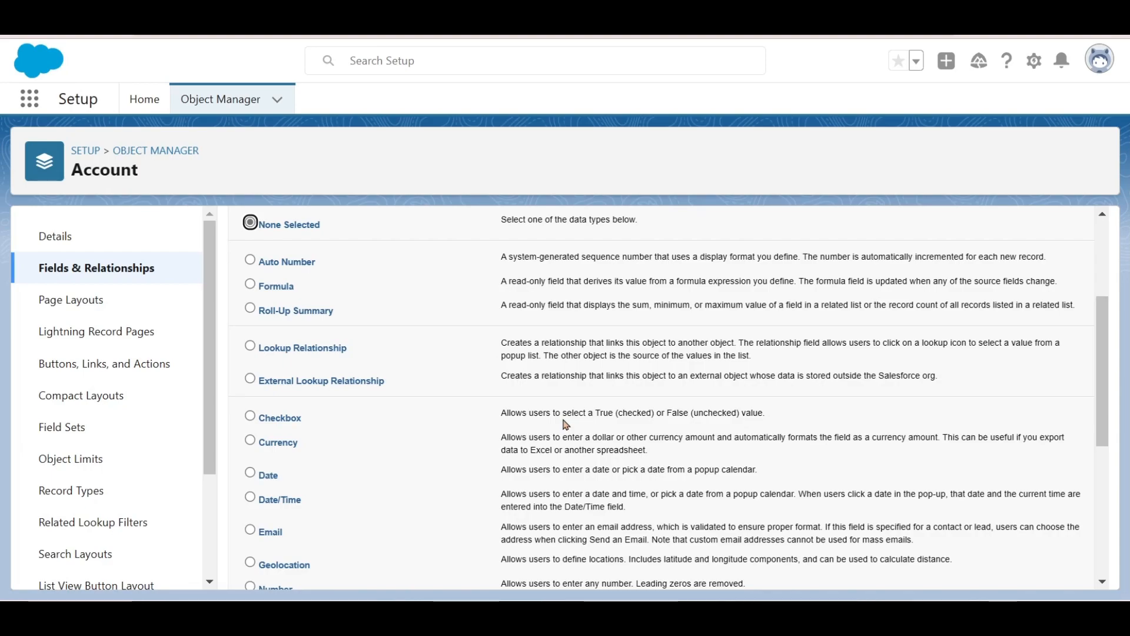
- Pick Text as the field's data type and proceed to Step 2 of 4
scroll(565, 424, down, 1)
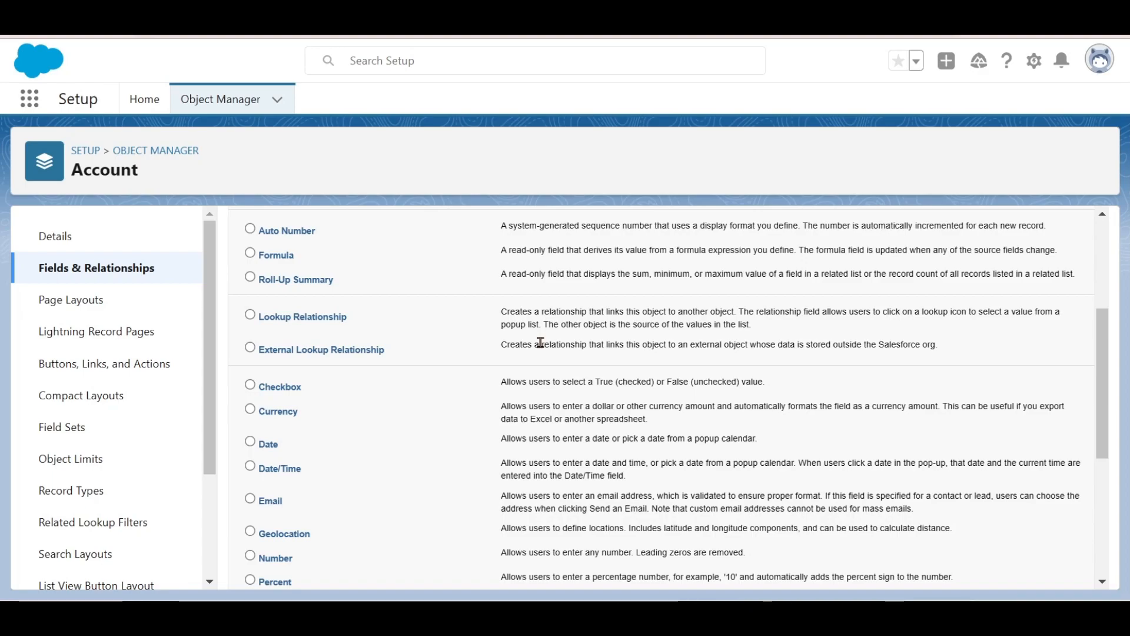
scroll(540, 342, down, 1)
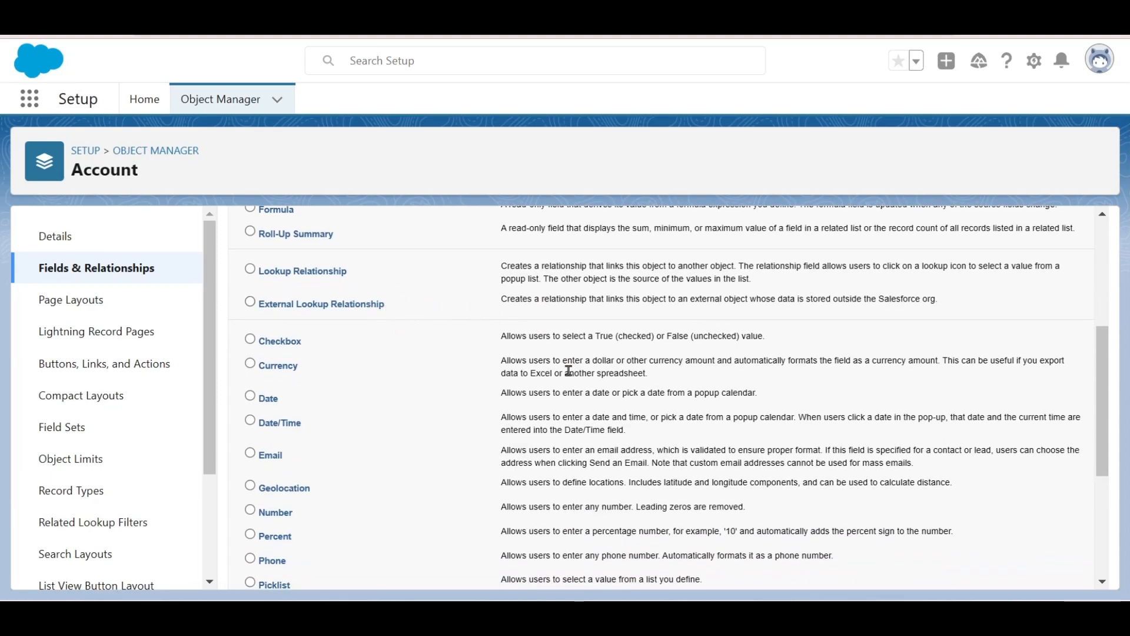
scroll(569, 371, down, 2)
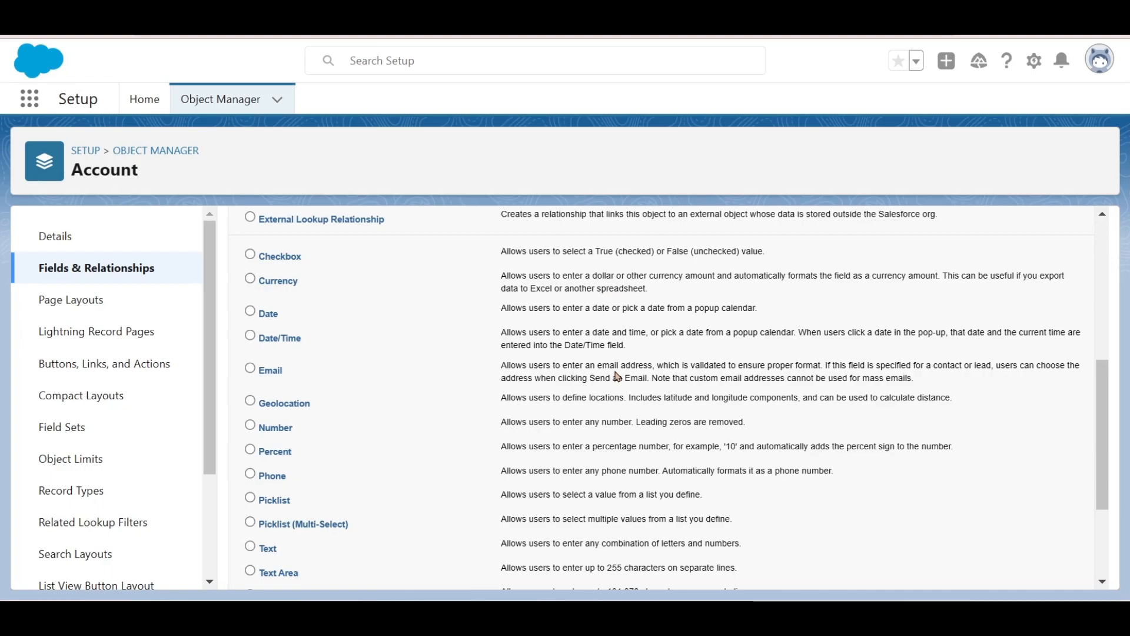
scroll(617, 375, down, 1)
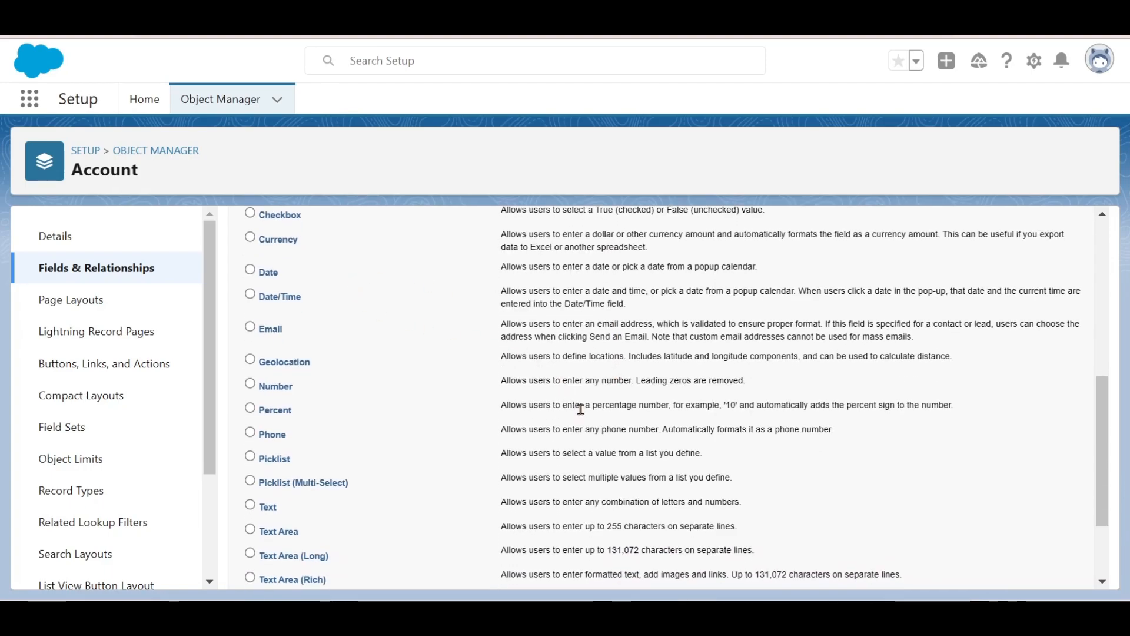
scroll(580, 407, down, 2)
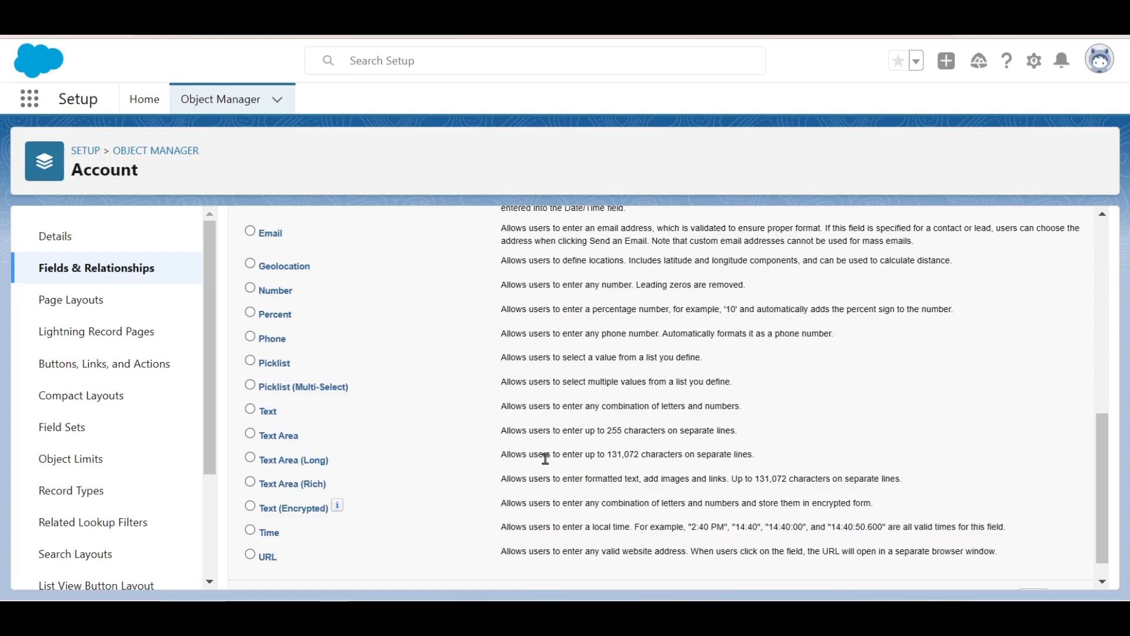
click(251, 410)
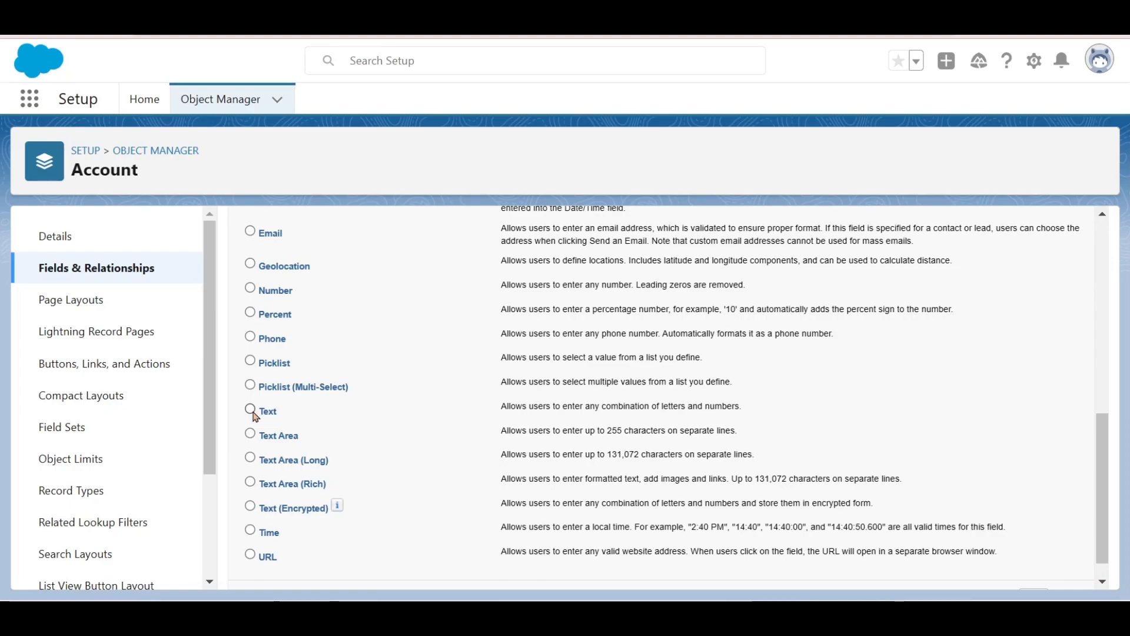
scroll(737, 451, down, 1)
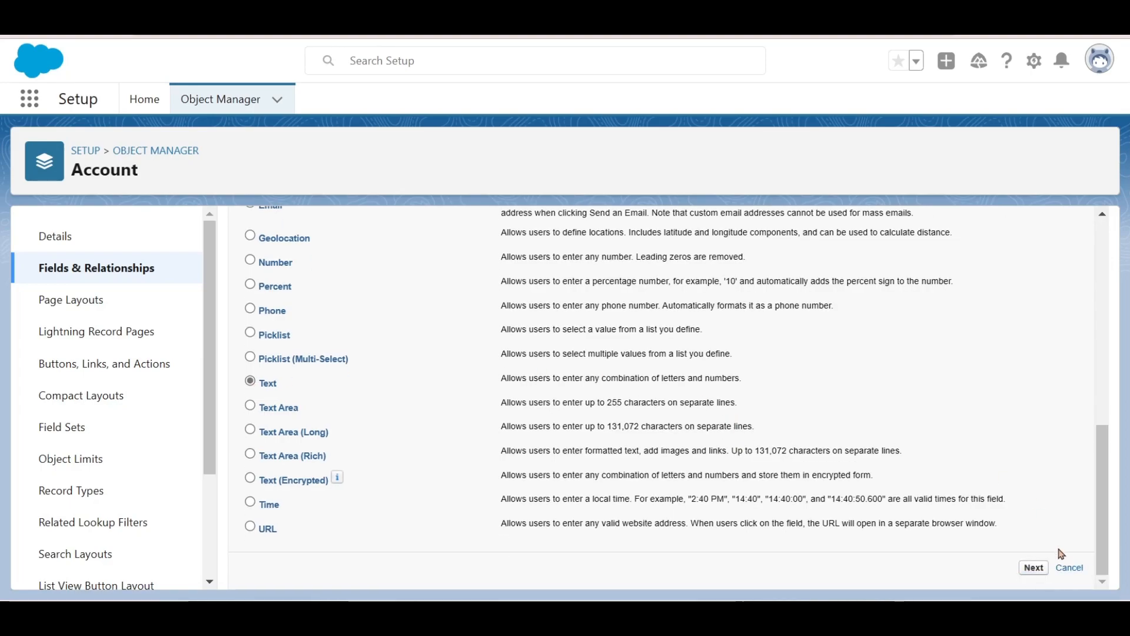
click(1034, 568)
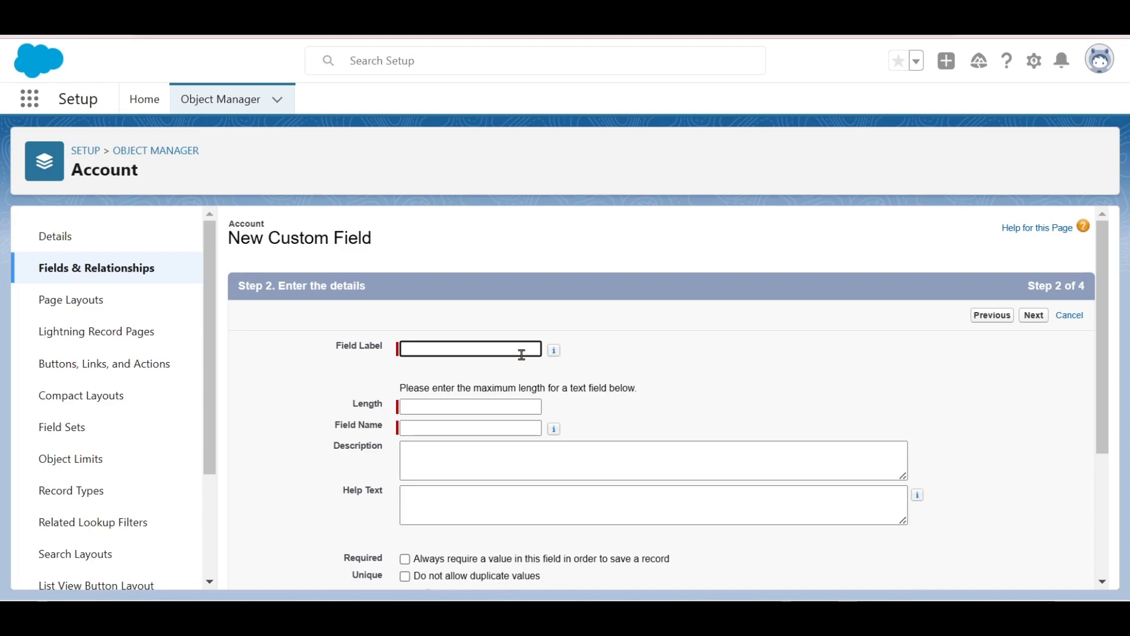
- Name the field Marks with length 2, leave it not required, and continue to Step 3
text(Marks)
click(475, 428)
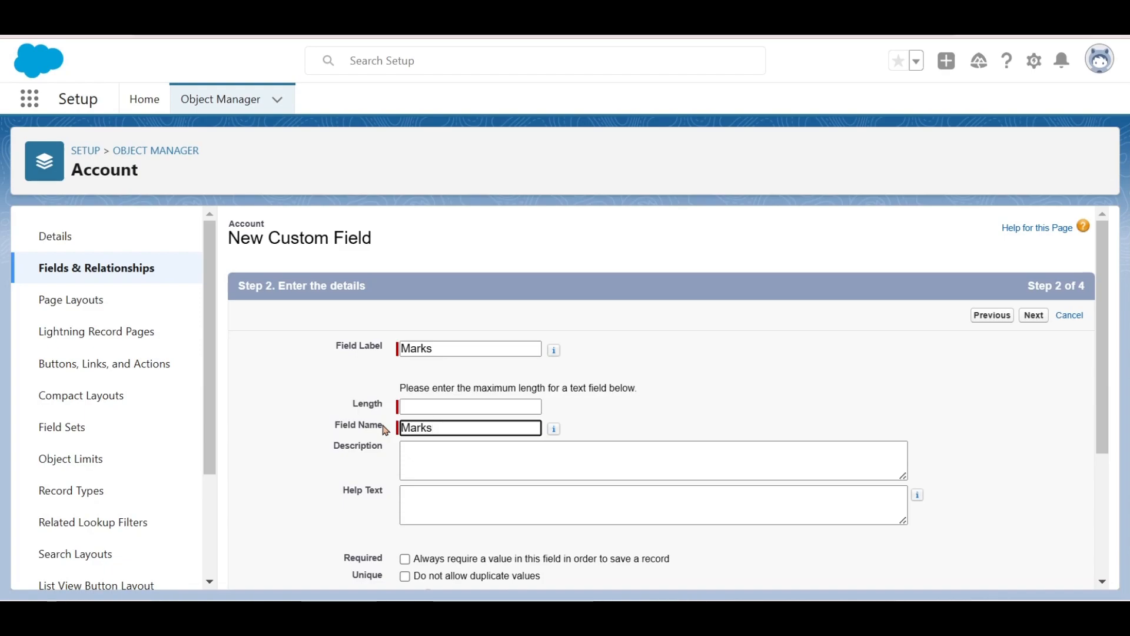
click(419, 406)
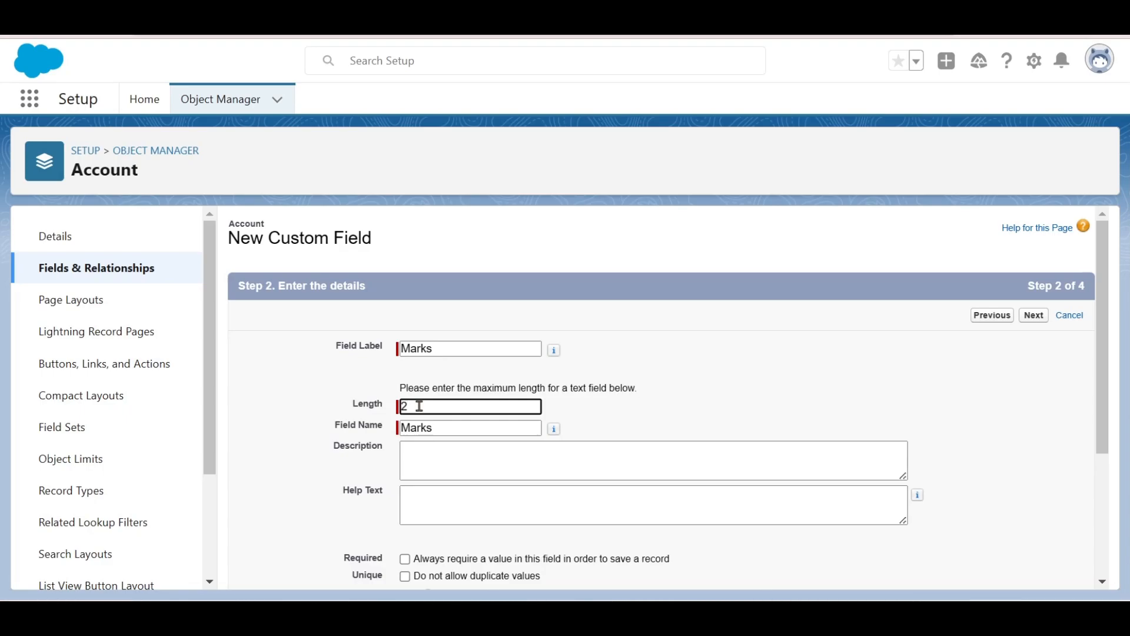
scroll(419, 406, down, 3)
click(406, 364)
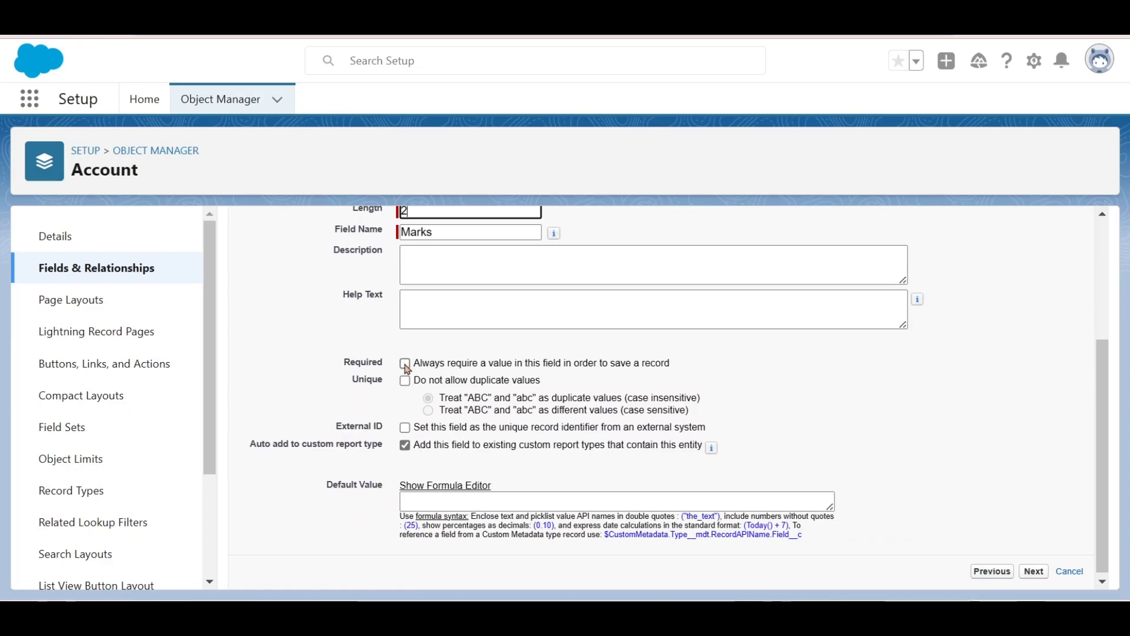
scroll(307, 392, up, 2)
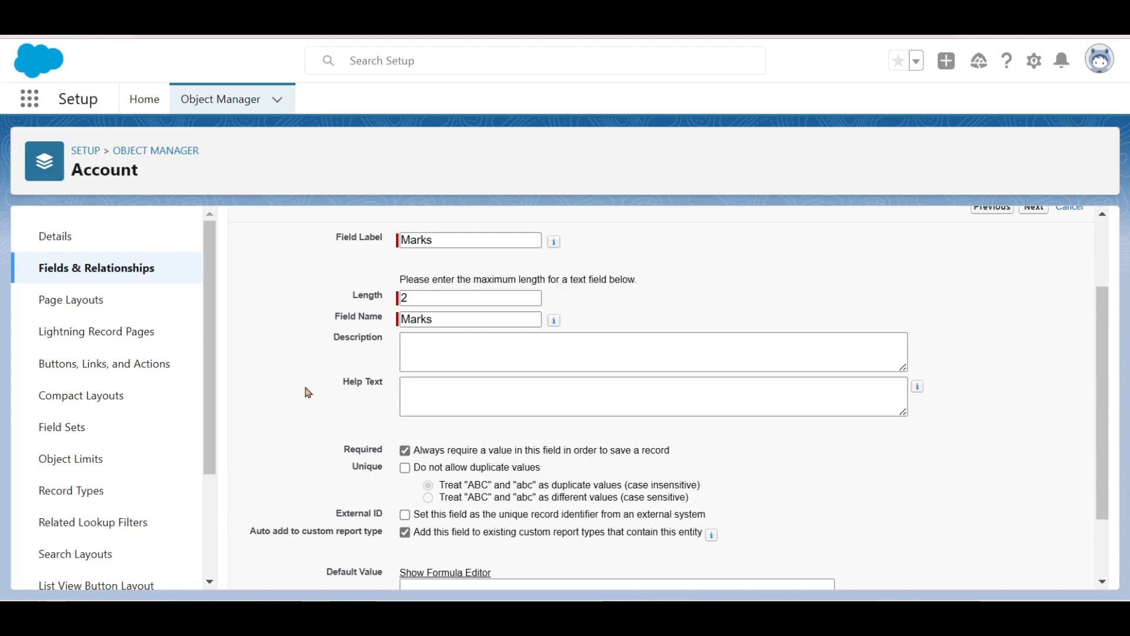
click(406, 452)
scroll(283, 450, up, 1)
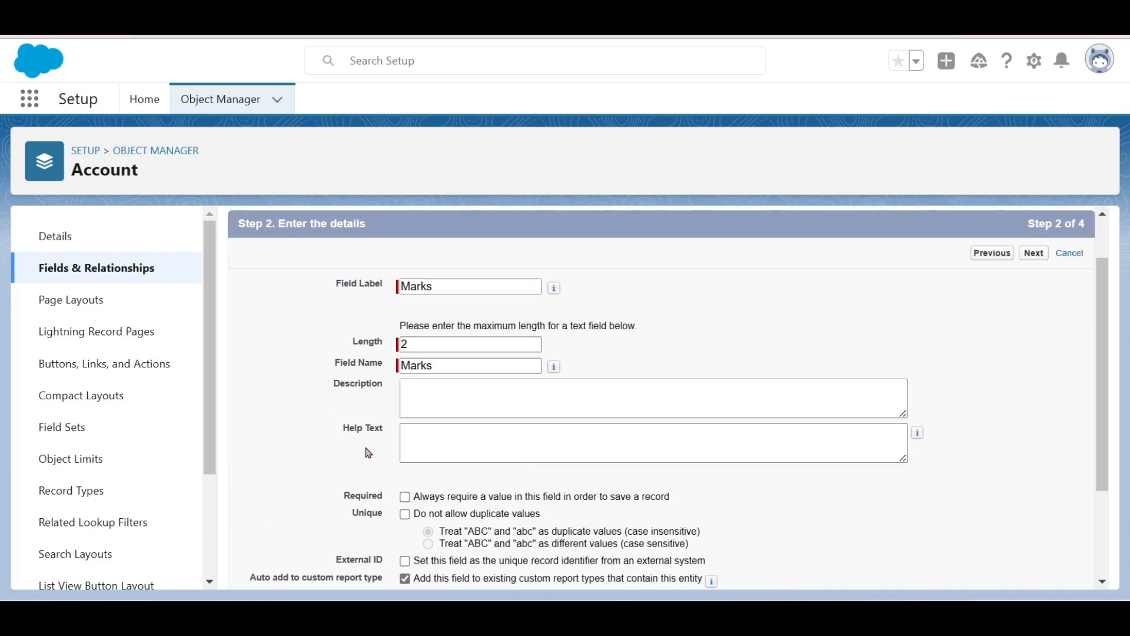
scroll(318, 460, down, 1)
scroll(318, 462, down, 2)
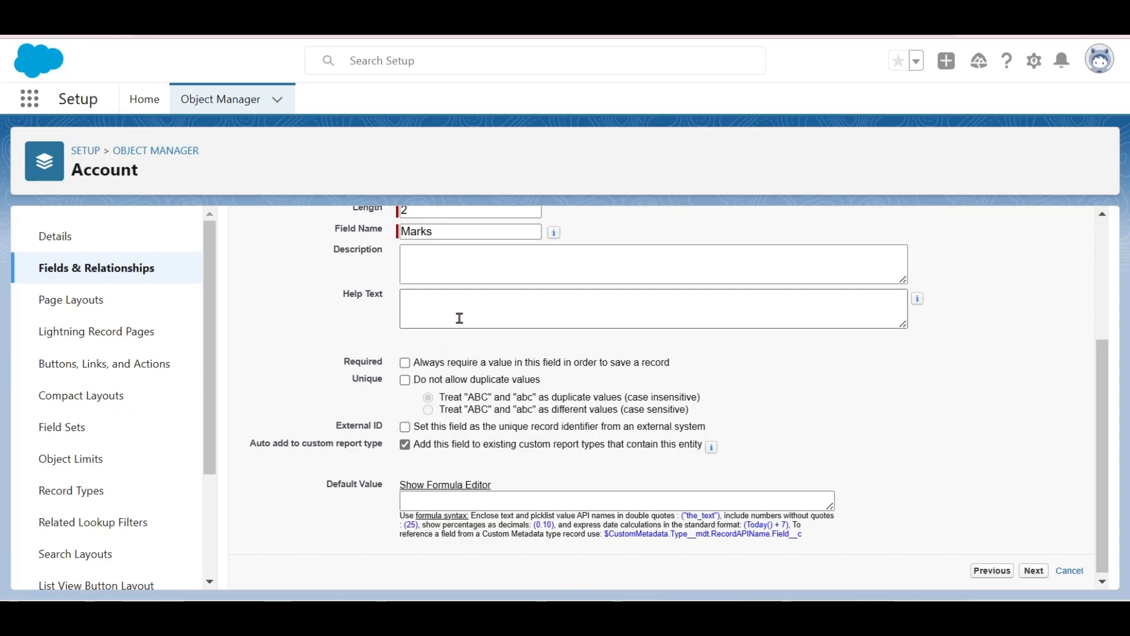
click(487, 269)
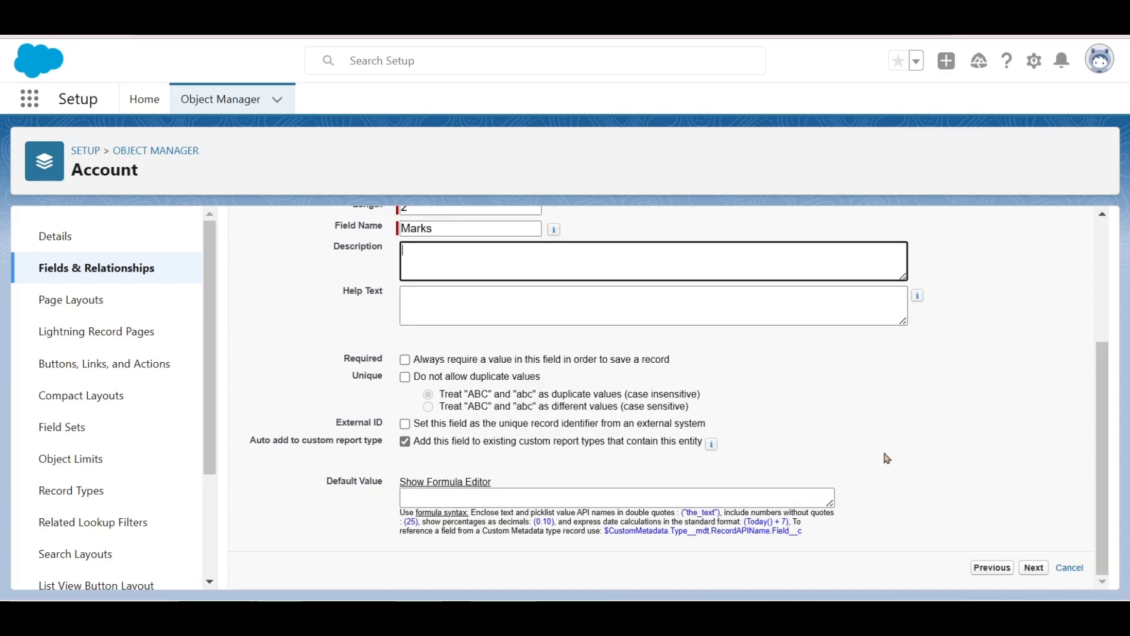
click(1042, 574)
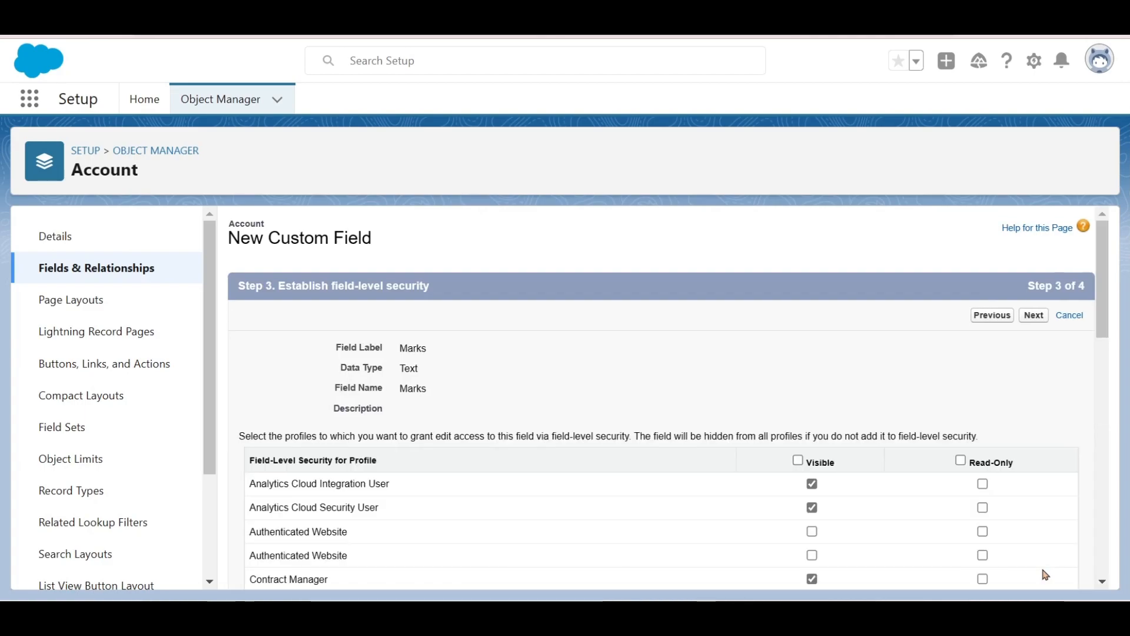
- Make the Marks field visible to every profile
scroll(927, 387, down, 2)
scroll(931, 387, down, 3)
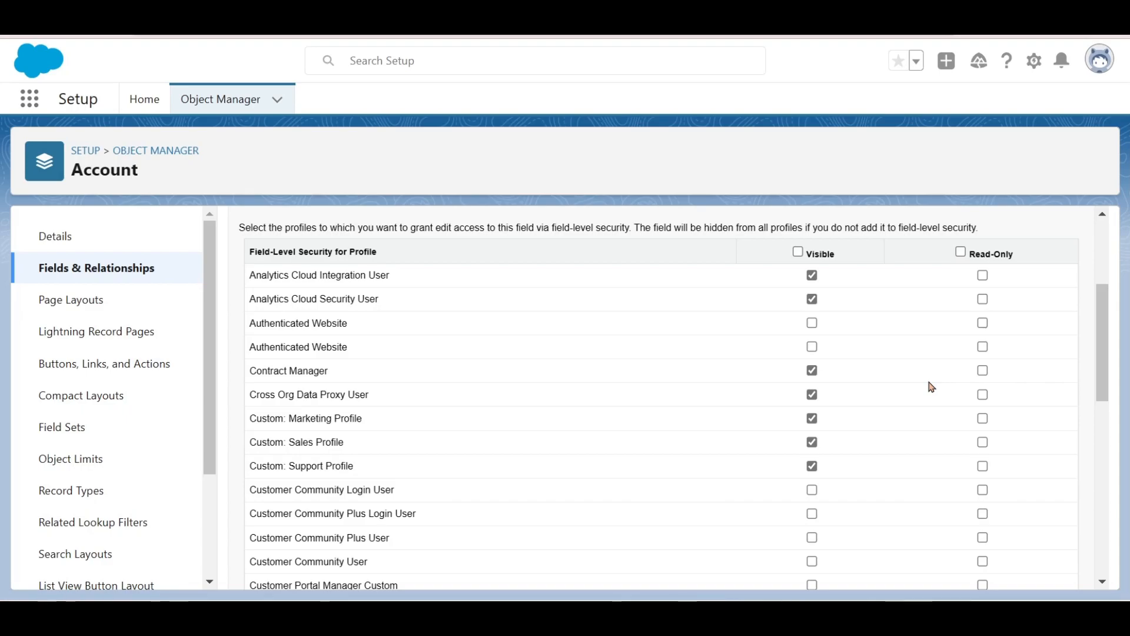
right_click(931, 387)
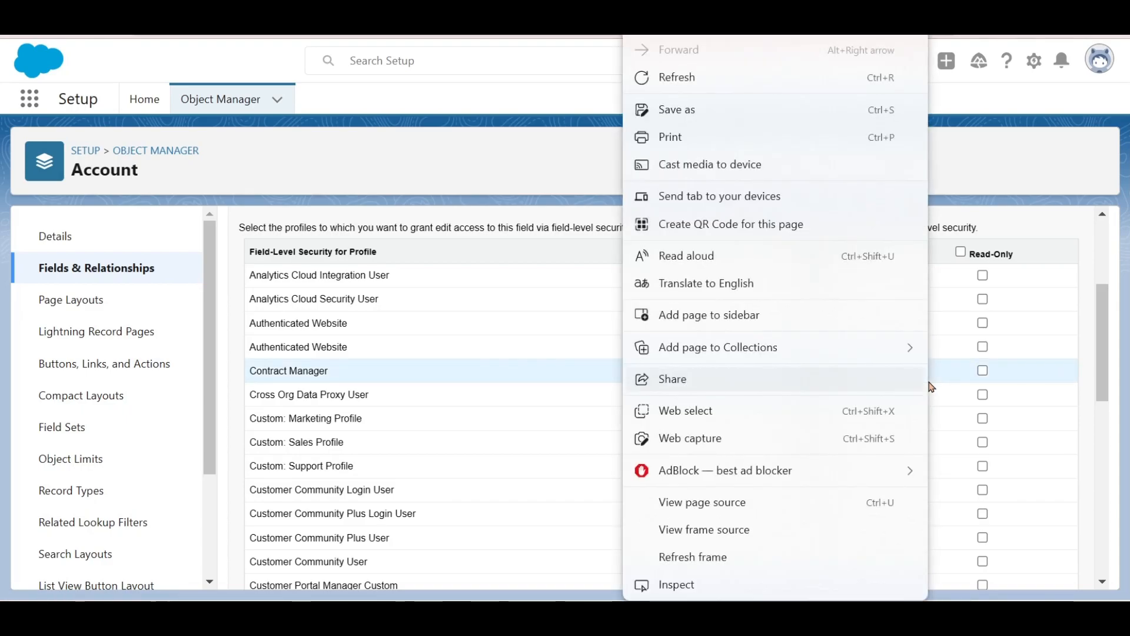
click(997, 224)
scroll(625, 446, down, 3)
scroll(626, 446, up, 3)
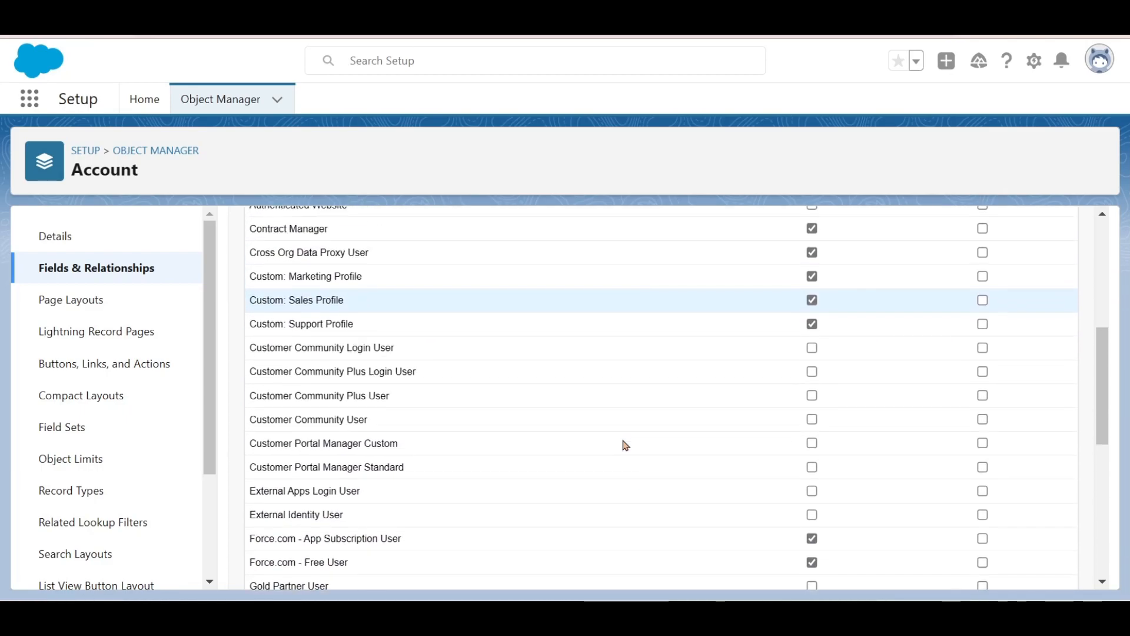
scroll(641, 283, up, 1)
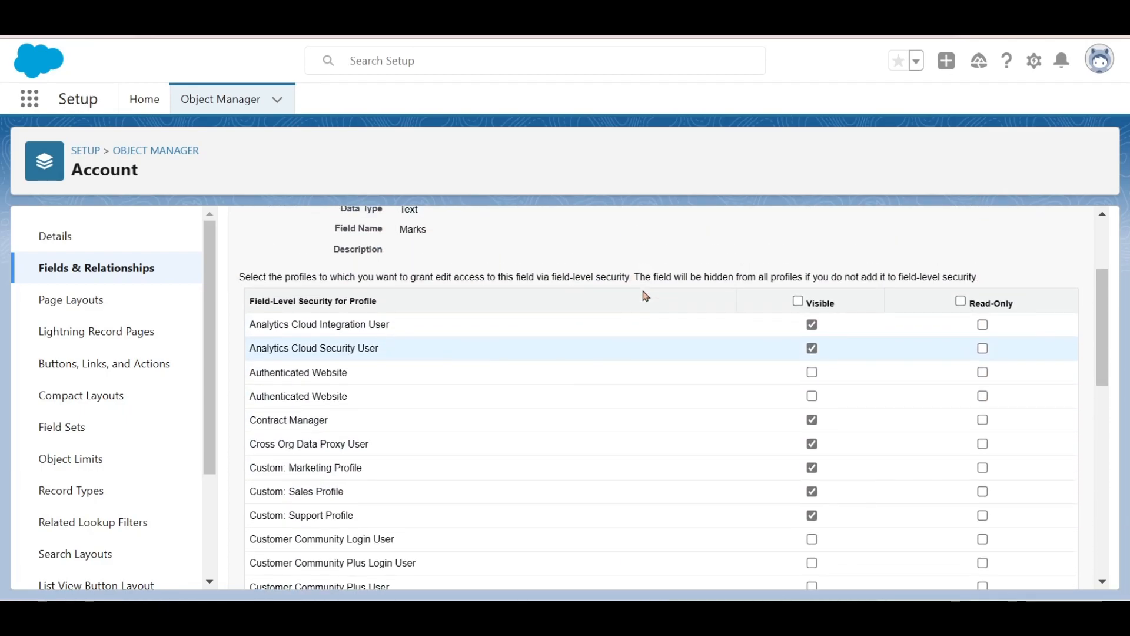
click(799, 302)
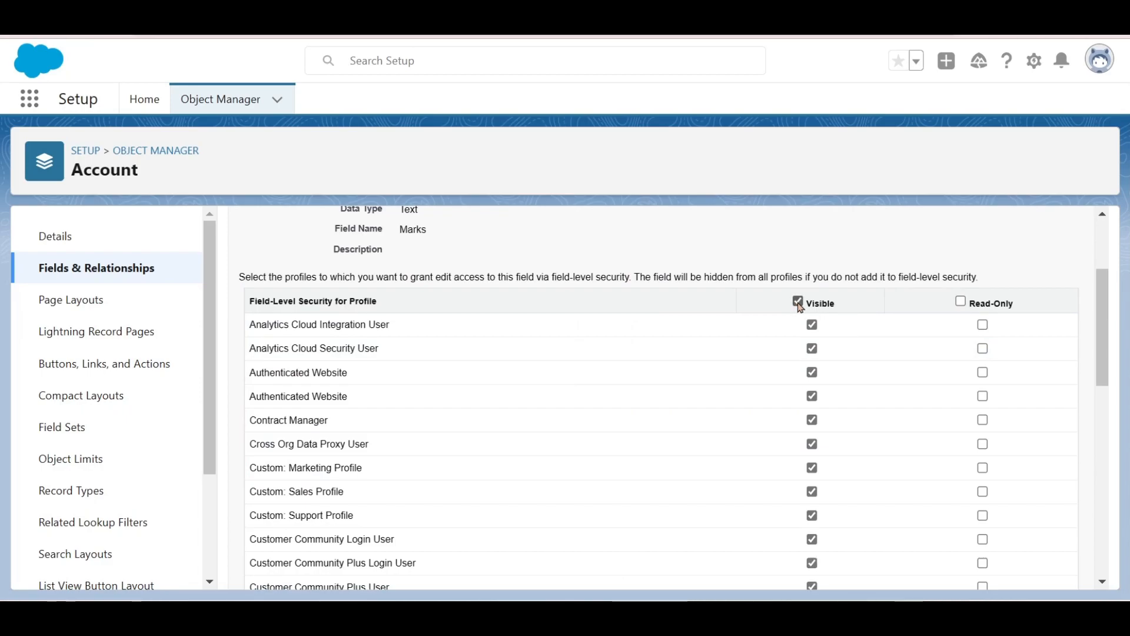
- Leave Read-Only unchecked for all profiles and advance to Step 4
scroll(751, 454, down, 10)
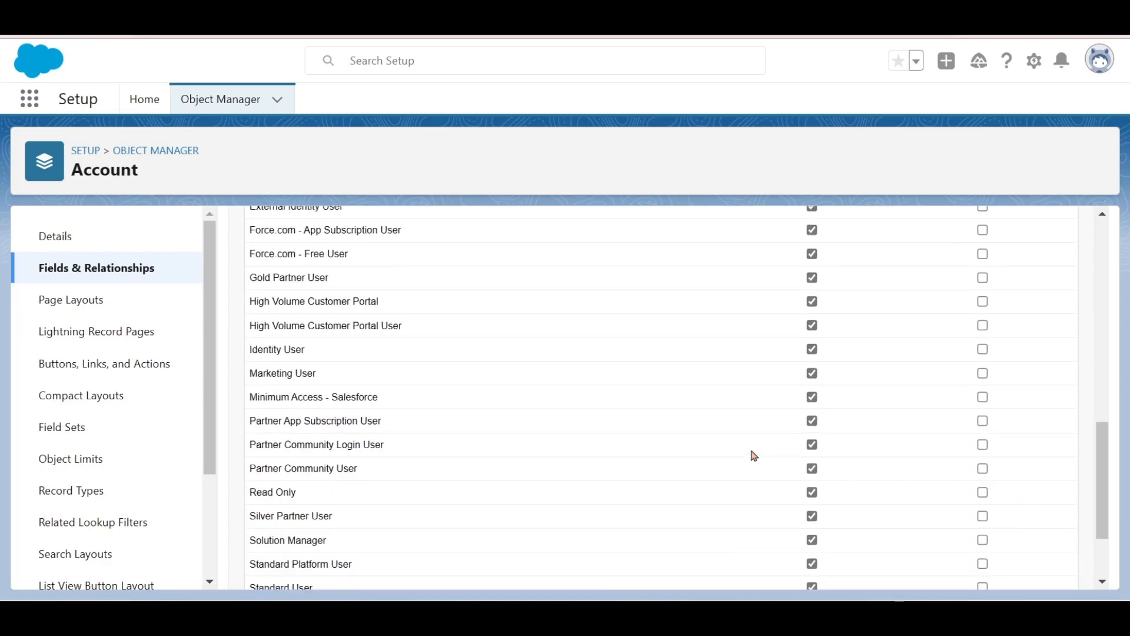
scroll(754, 455, up, 10)
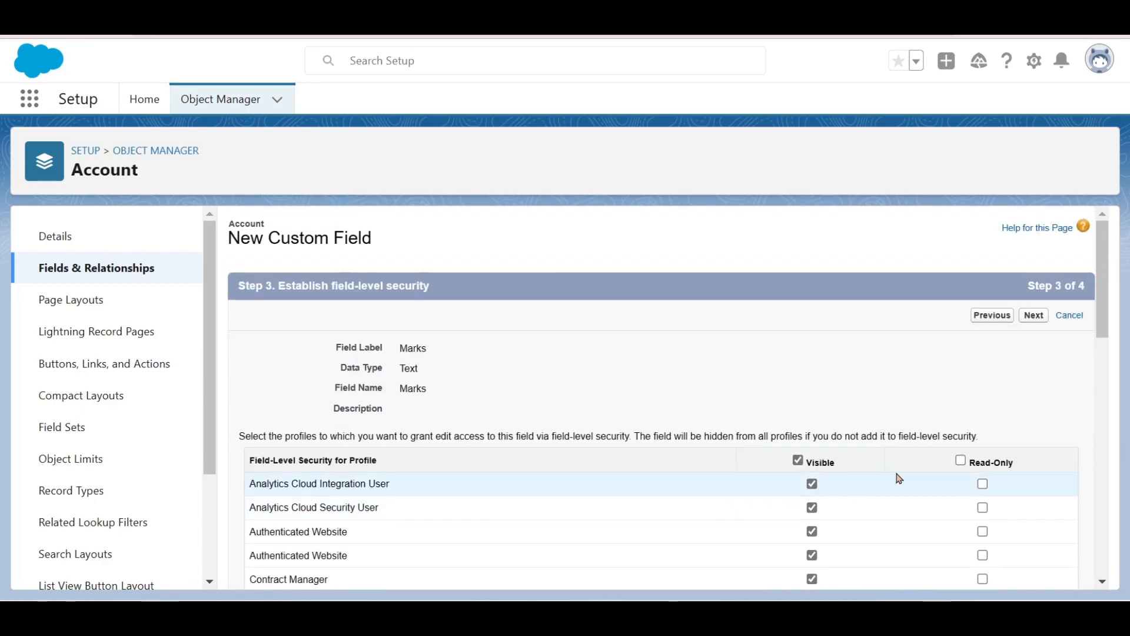
scroll(901, 455, down, 2)
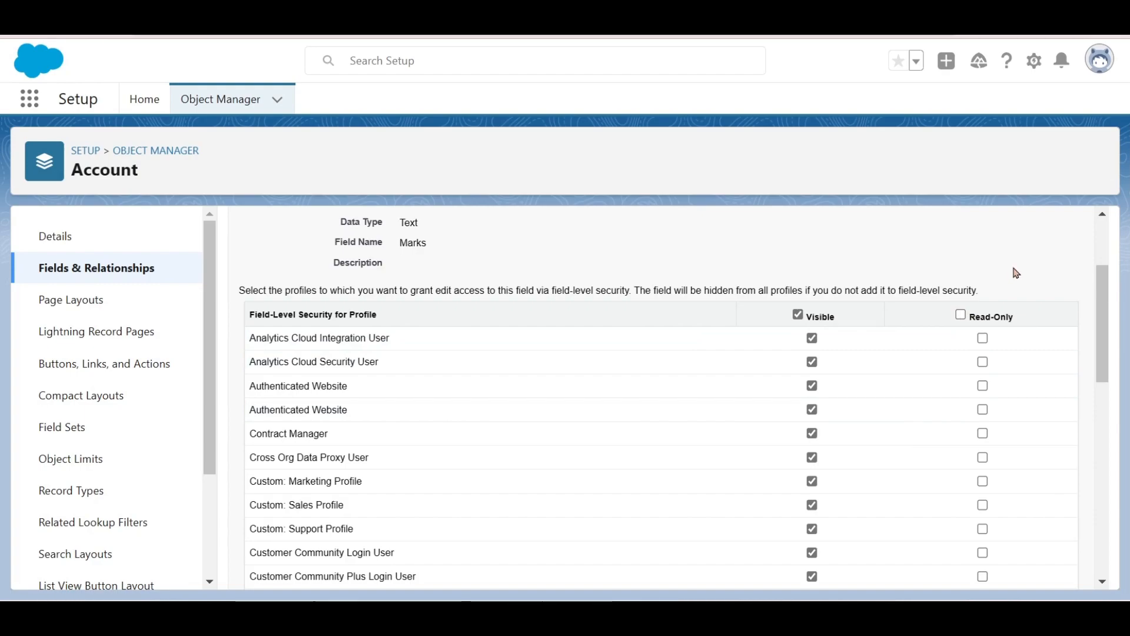
click(961, 318)
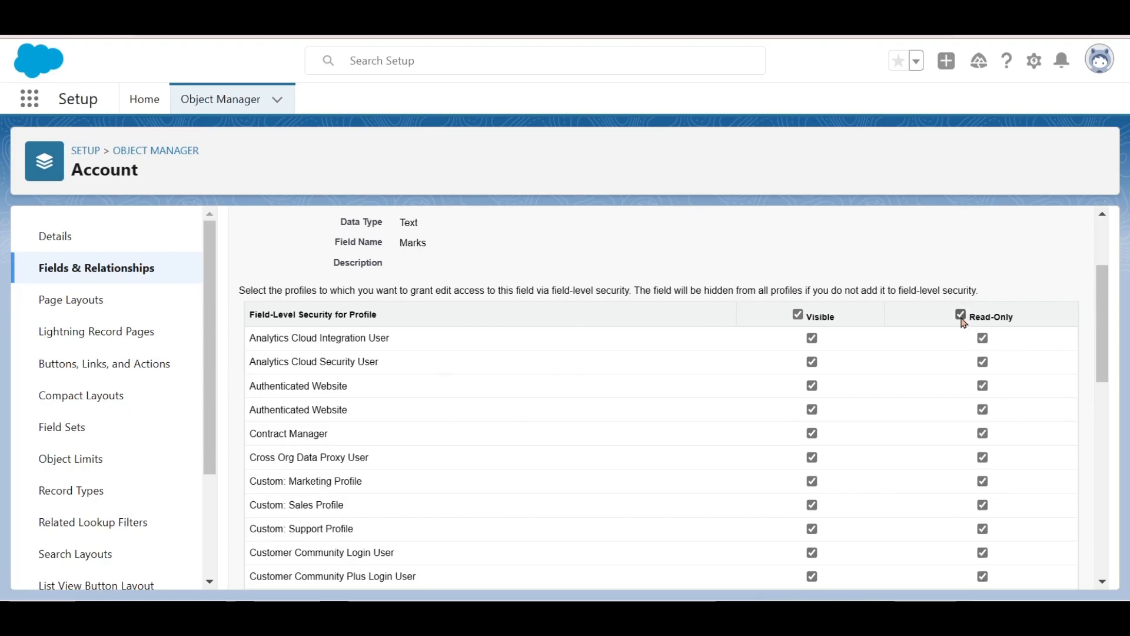
click(961, 317)
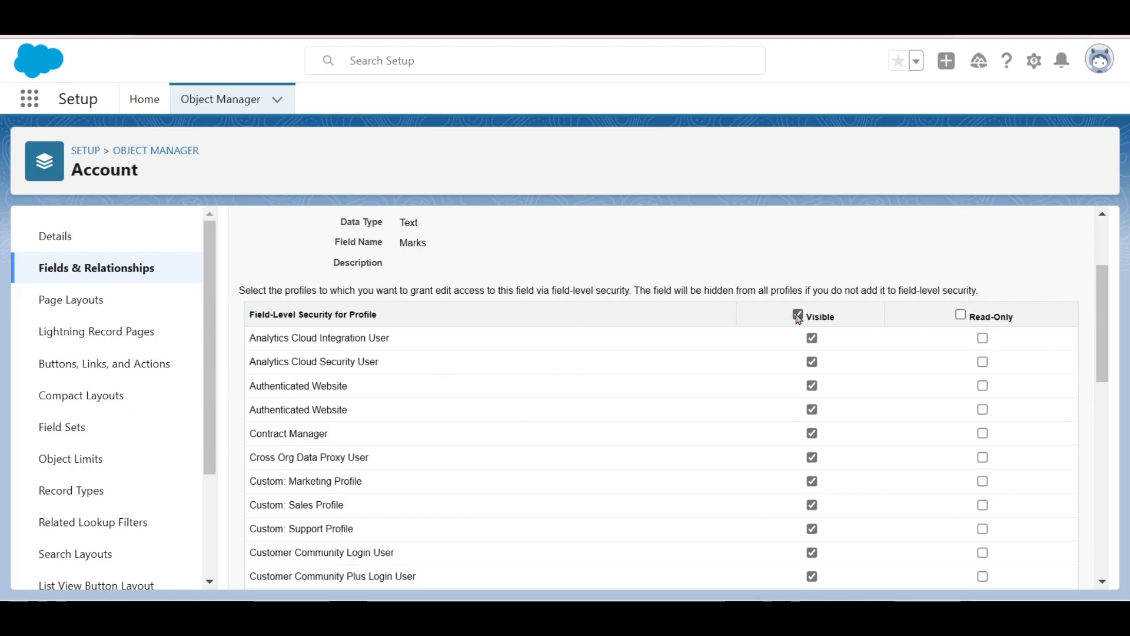
scroll(886, 397, down, 10)
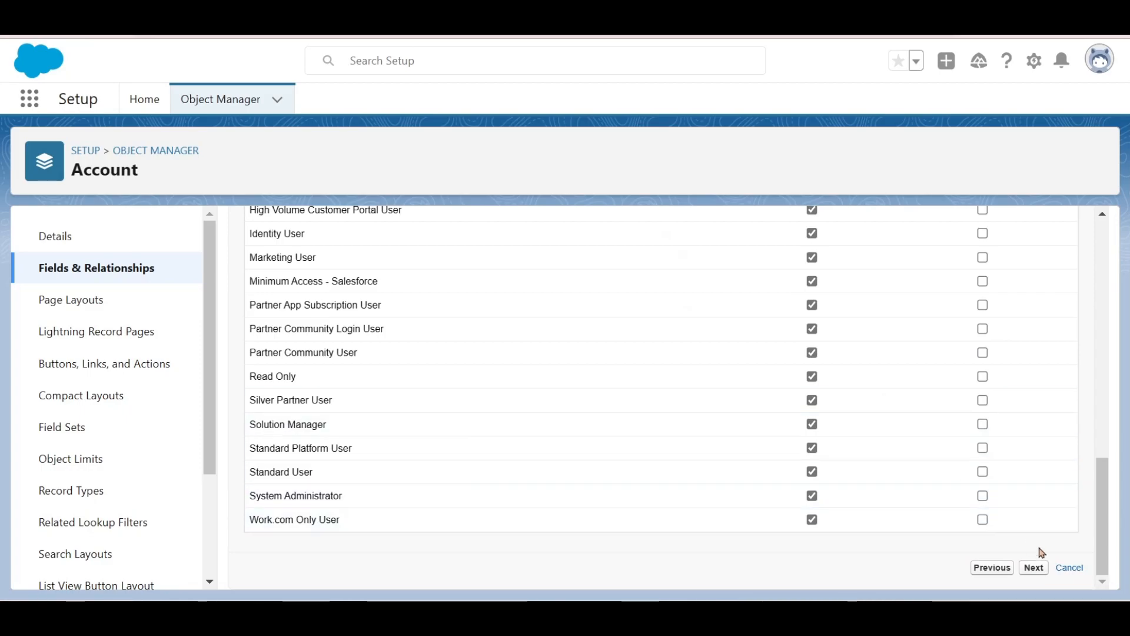
click(1034, 568)
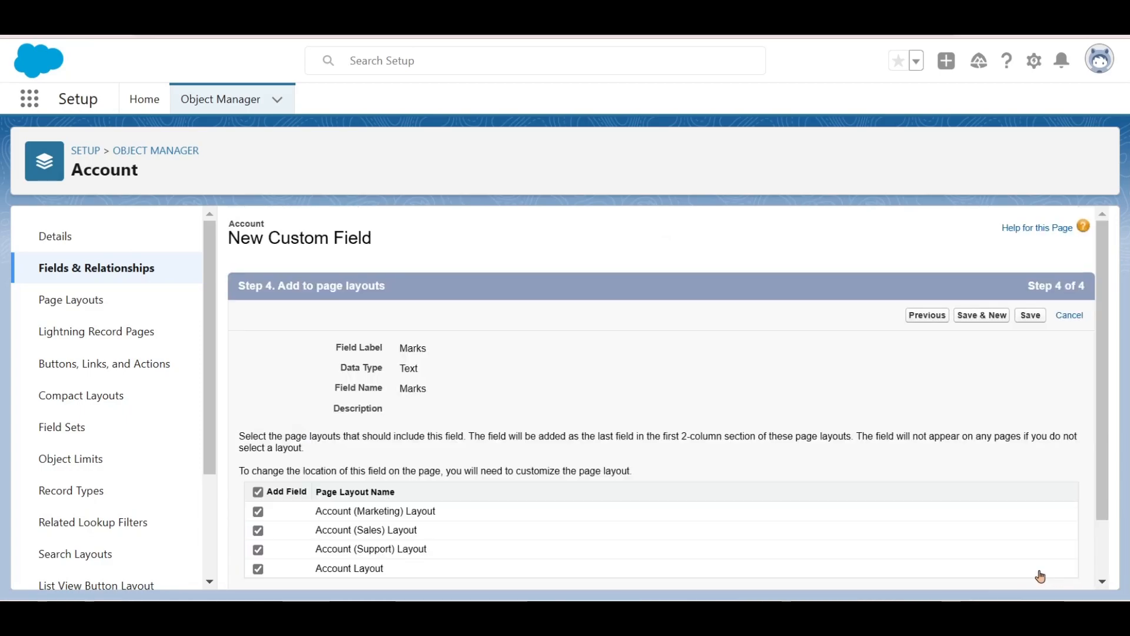
- Keep Marks on all four Account page layouts, including Marketing, and save the field
scroll(886, 493, down, 2)
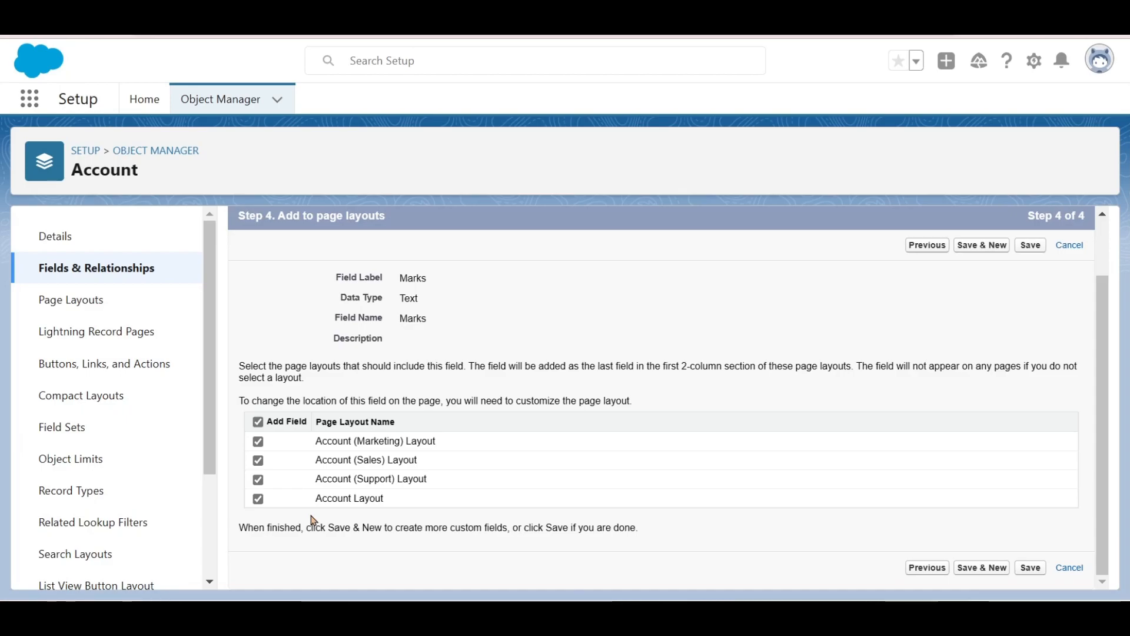
click(259, 444)
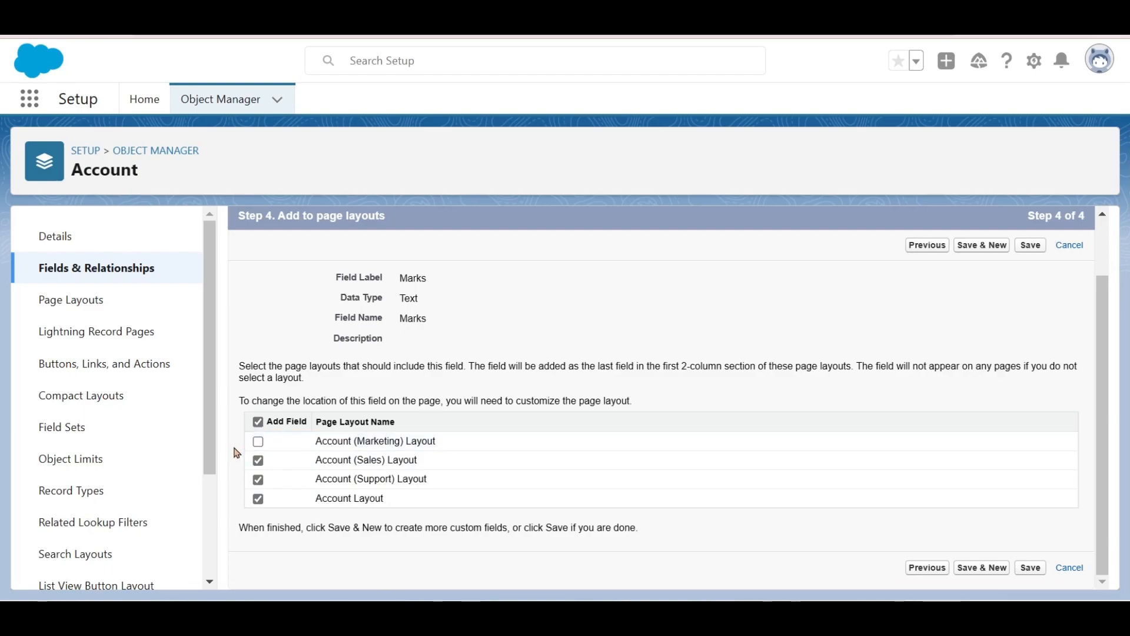
drag(315, 443, 451, 451)
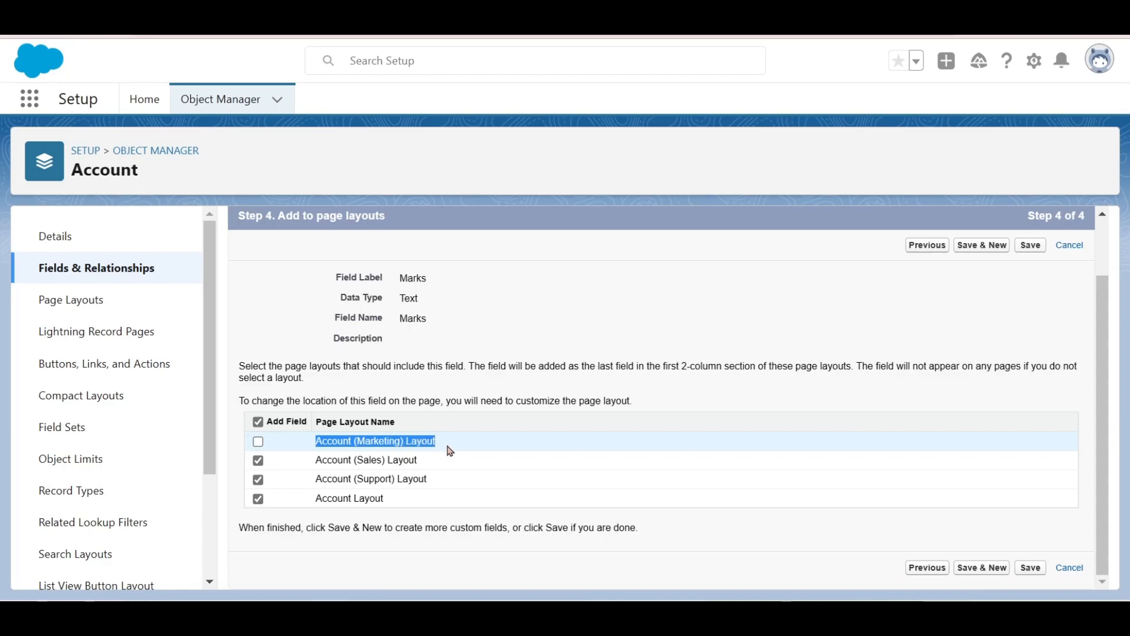
click(259, 443)
click(1028, 254)
click(1030, 249)
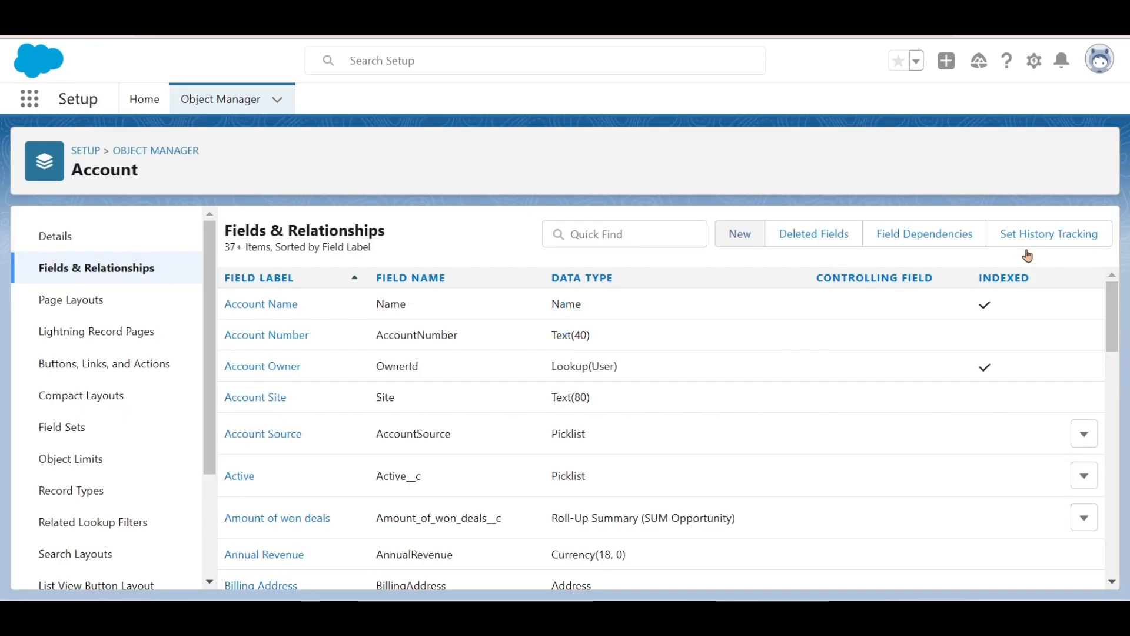
- Search the Account fields for 'mar' to confirm Marks, then open a blank New Account form
click(668, 234)
text(mar)
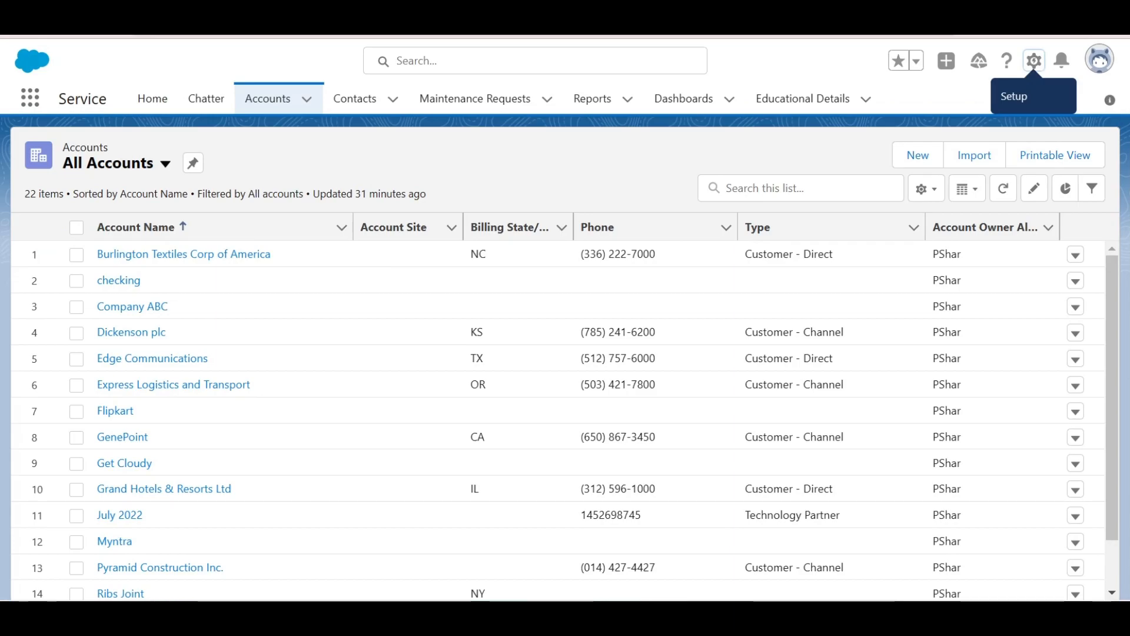
click(928, 151)
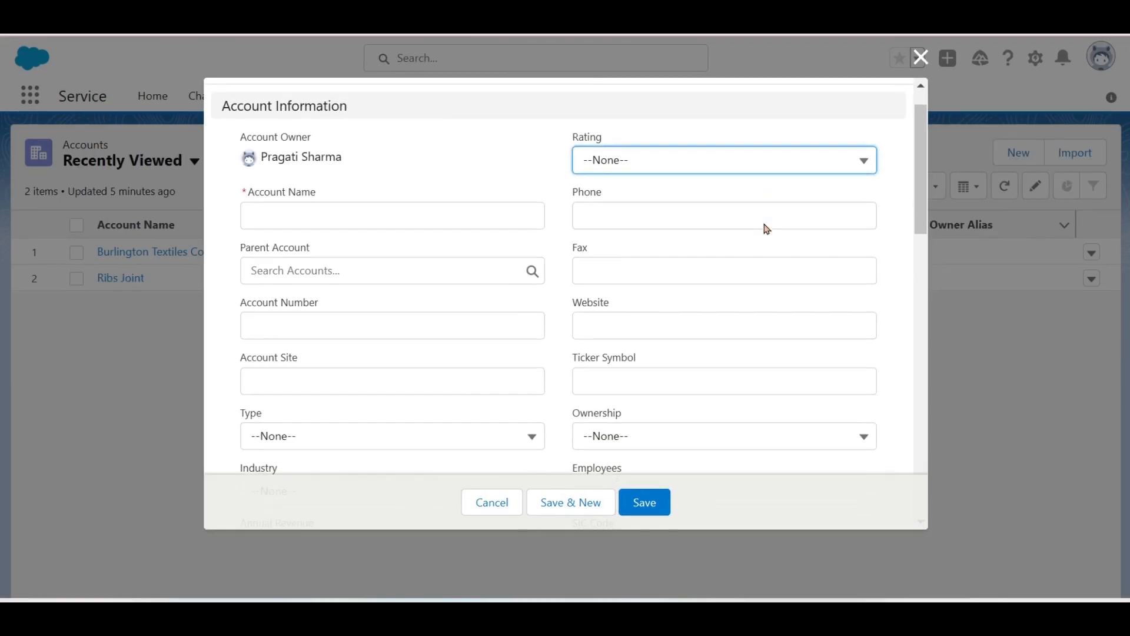
- Enter 'Account1' as the Account Name and save, leaving all other fields blank
scroll(768, 229, down, 8)
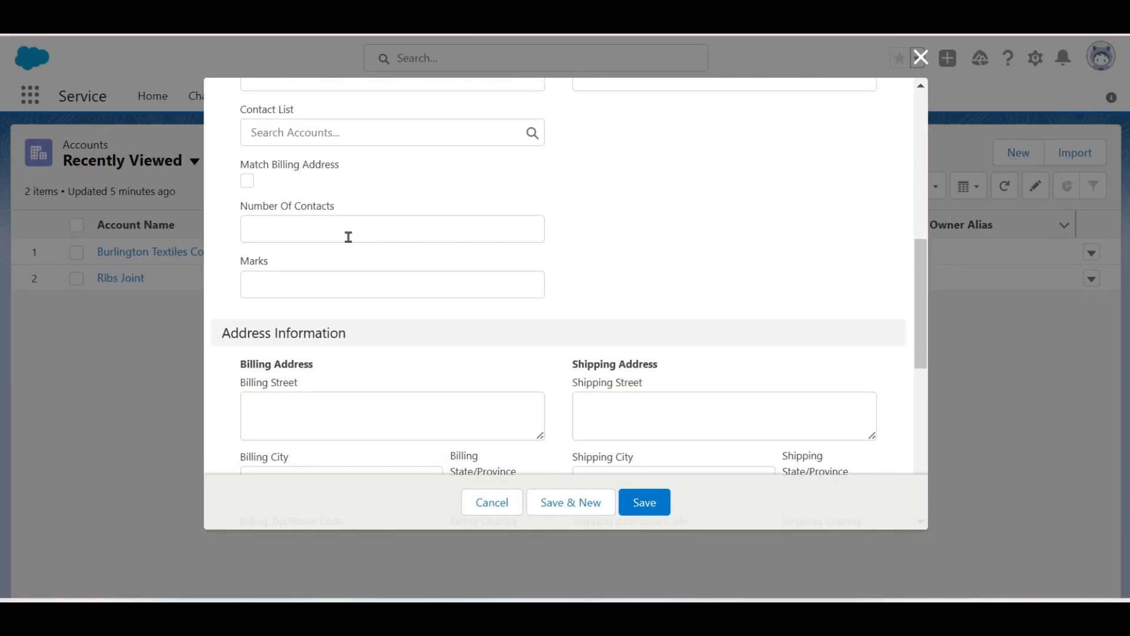
double_click(263, 259)
click(630, 263)
scroll(630, 263, up, 7)
scroll(629, 263, up, 2)
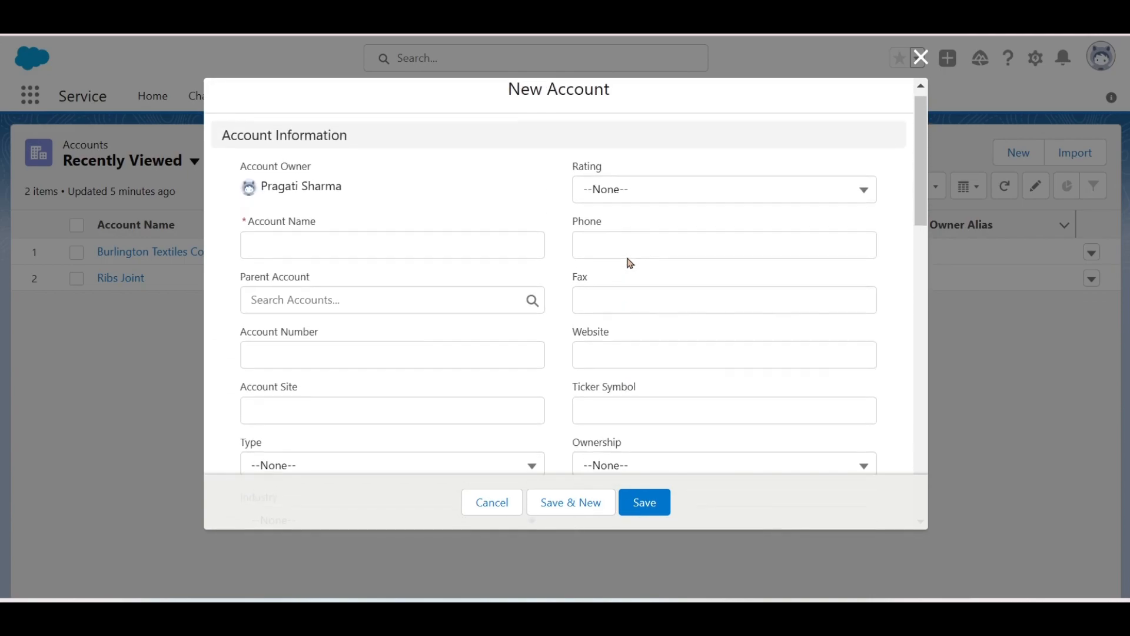
click(466, 256)
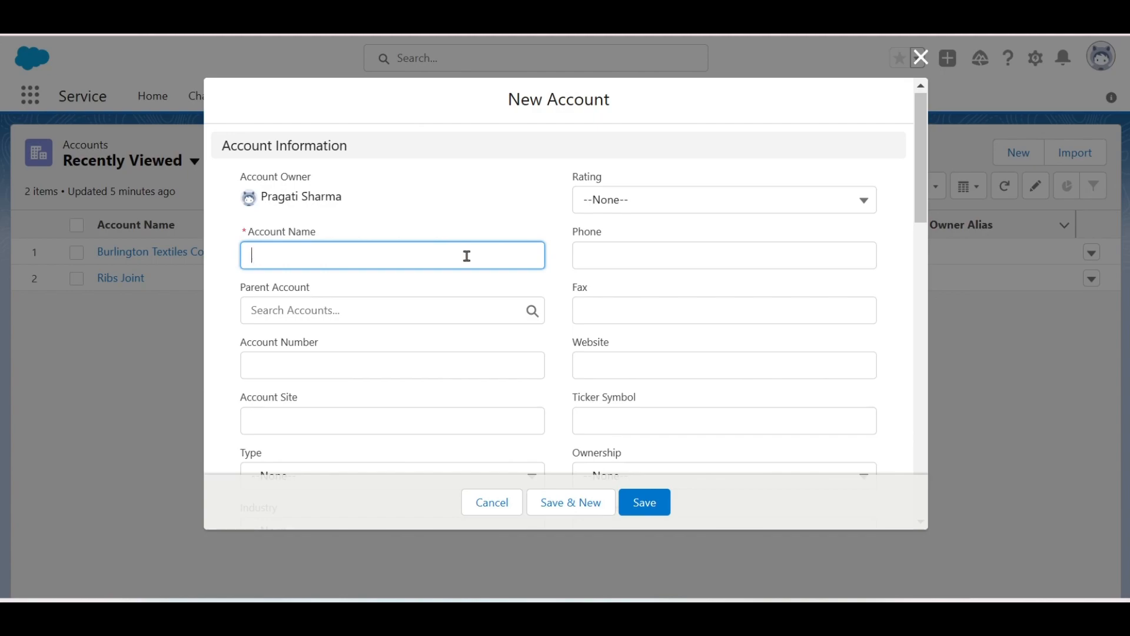
text(Accoun)
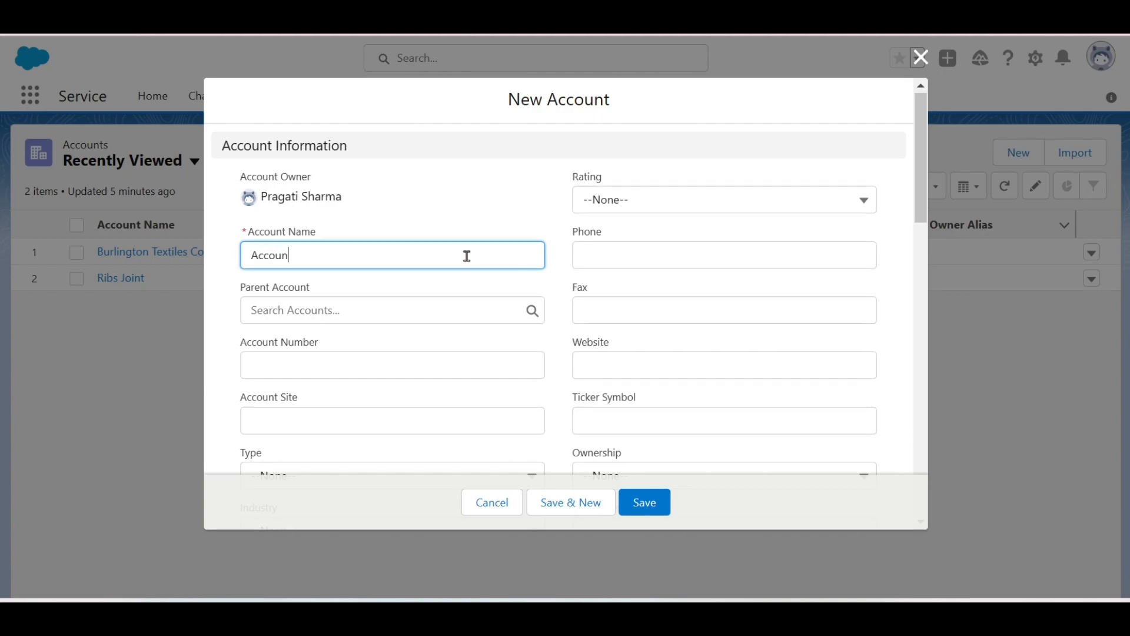
text(t1)
scroll(467, 256, down, 2)
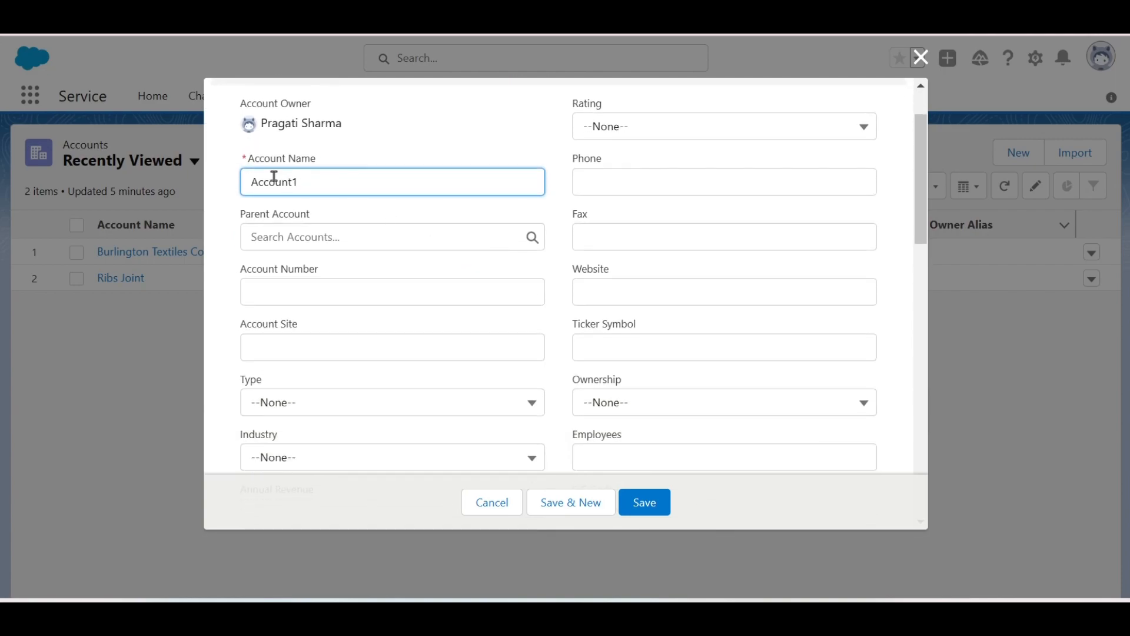
scroll(234, 268, down, 1)
scroll(234, 268, down, 5)
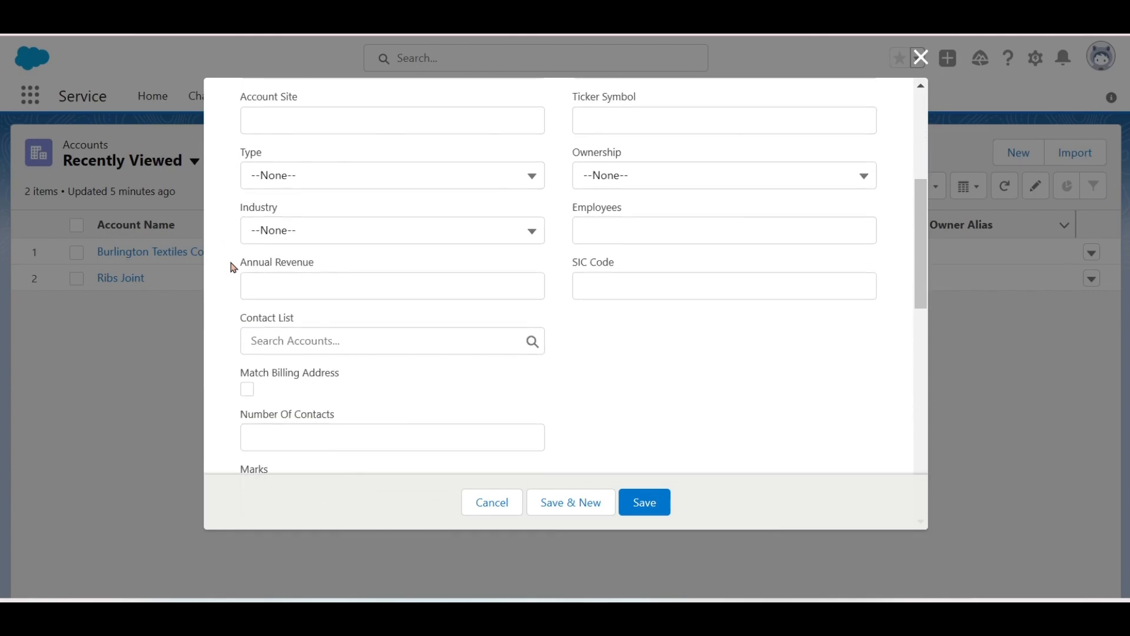
scroll(233, 267, down, 10)
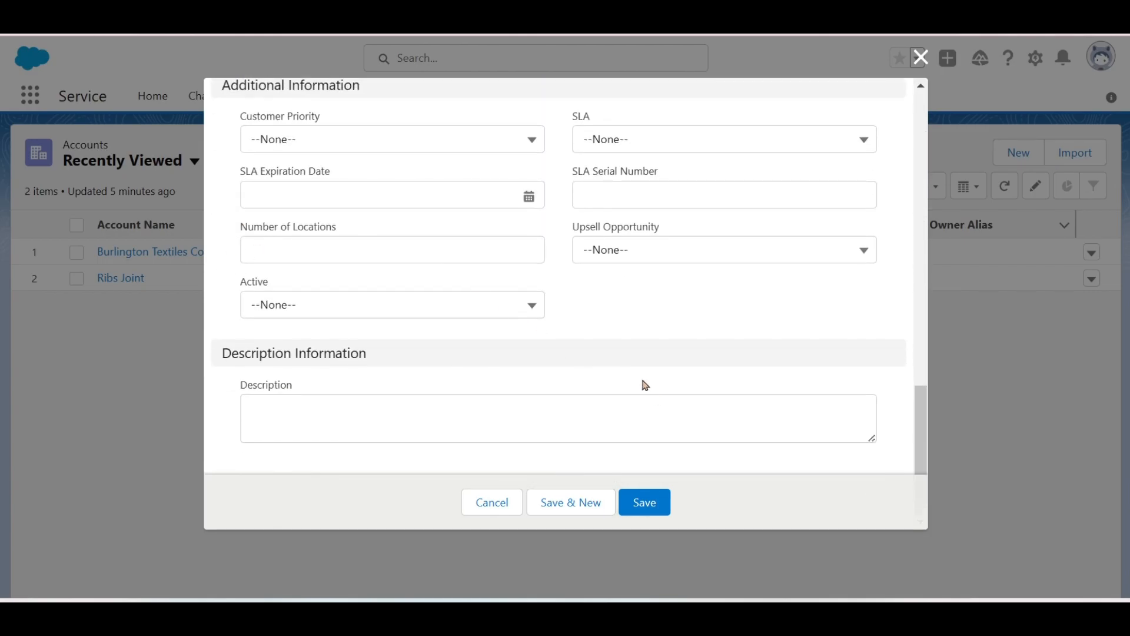
click(659, 498)
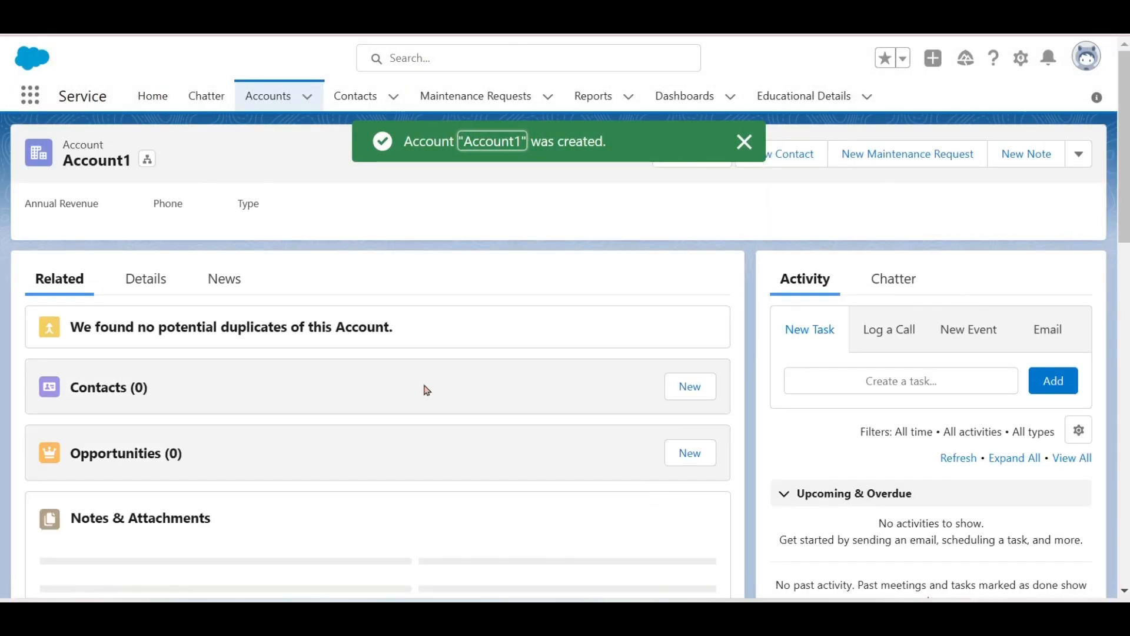
- Show the Details tab of the new Account1 record
click(147, 281)
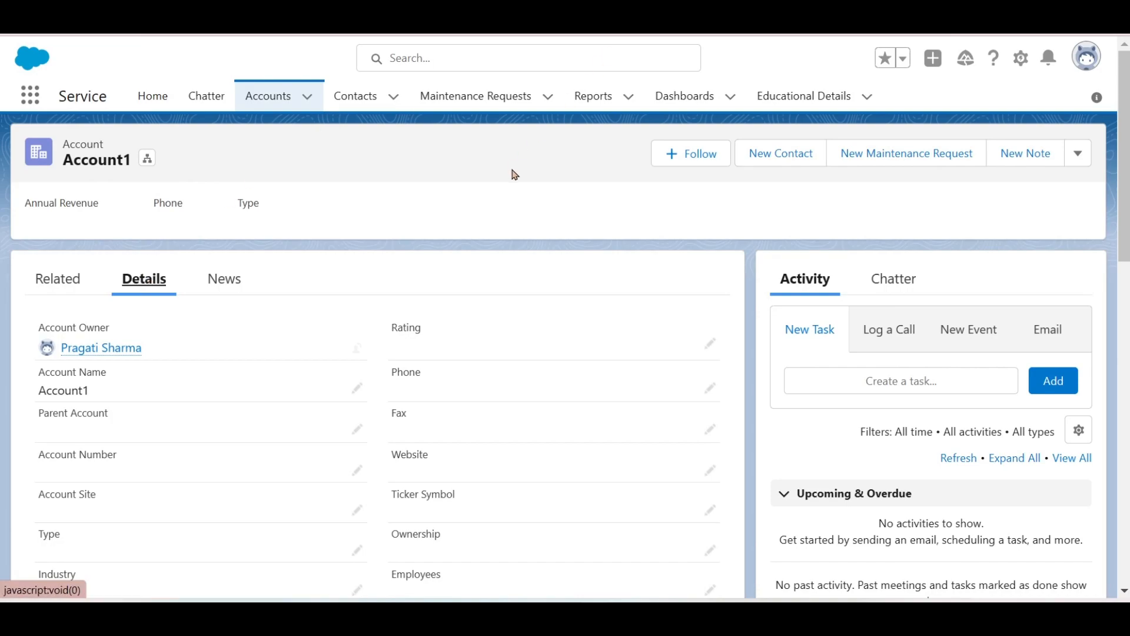
- Locate Account1's record ID in the address bar, then bring up the Setup gear menu
double_click(595, 26)
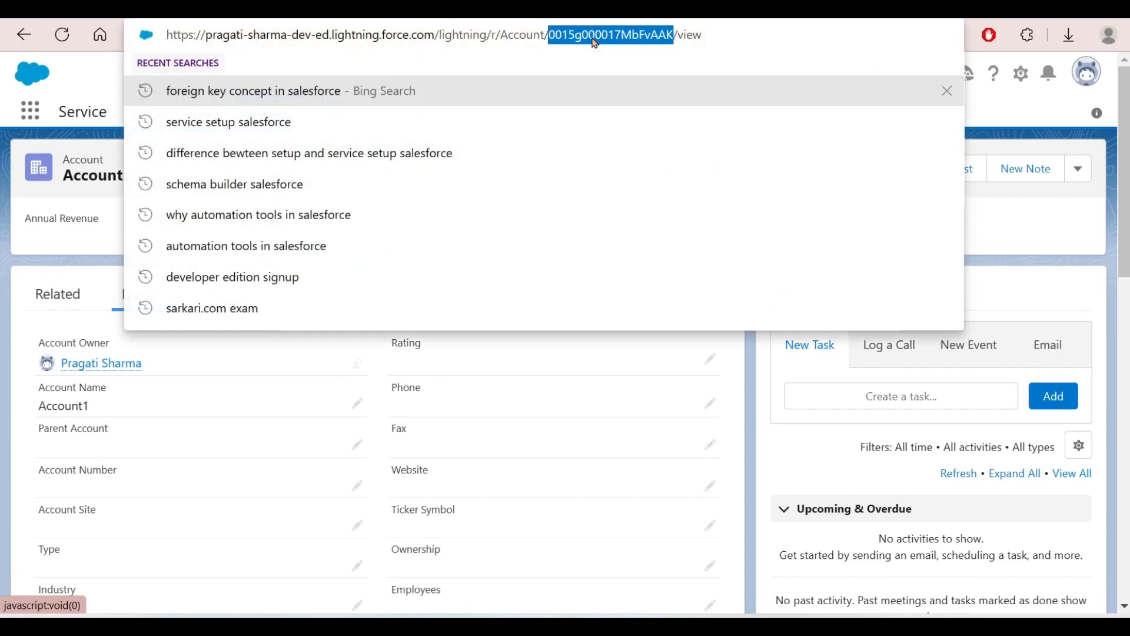
click(593, 39)
click(77, 75)
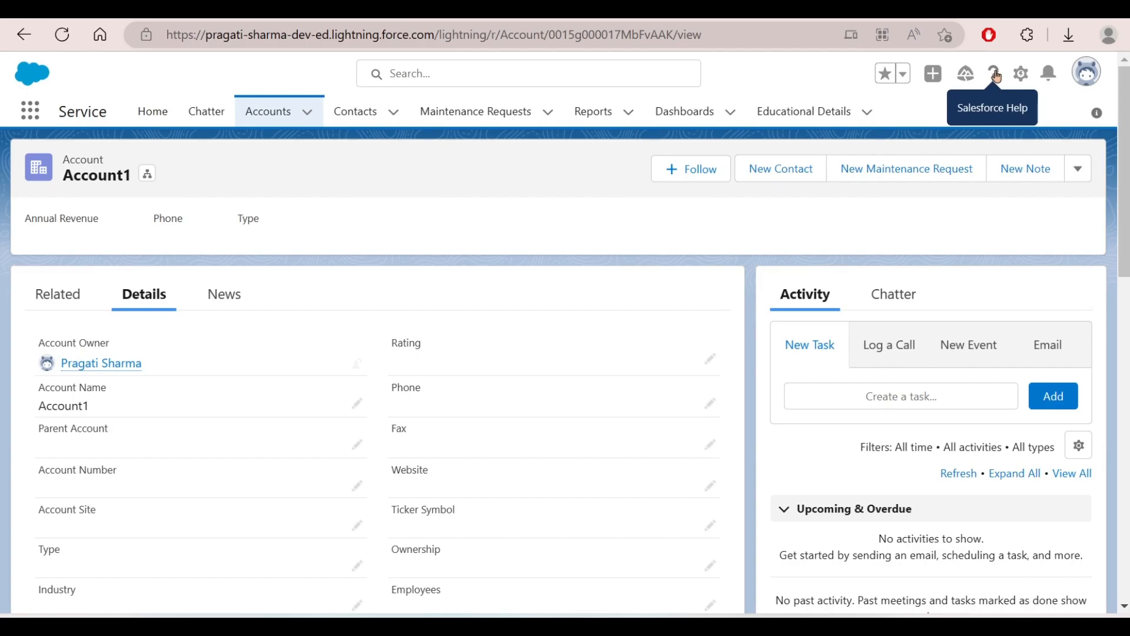
click(1019, 76)
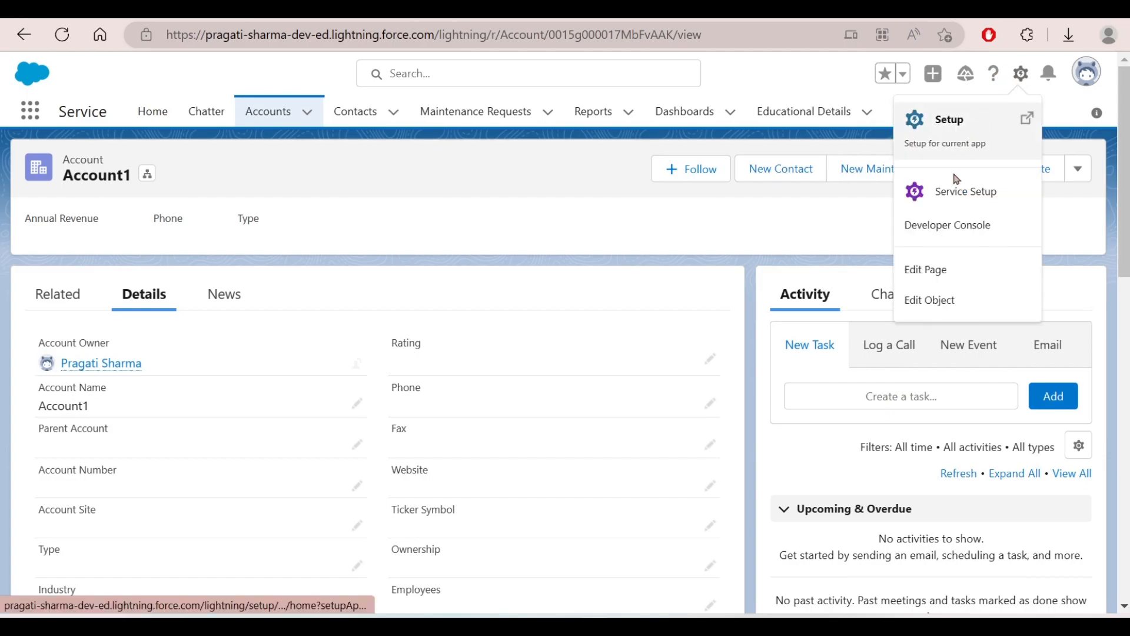
- Open the Developer Console's Query Editor and begin a query with 'Select'
click(945, 225)
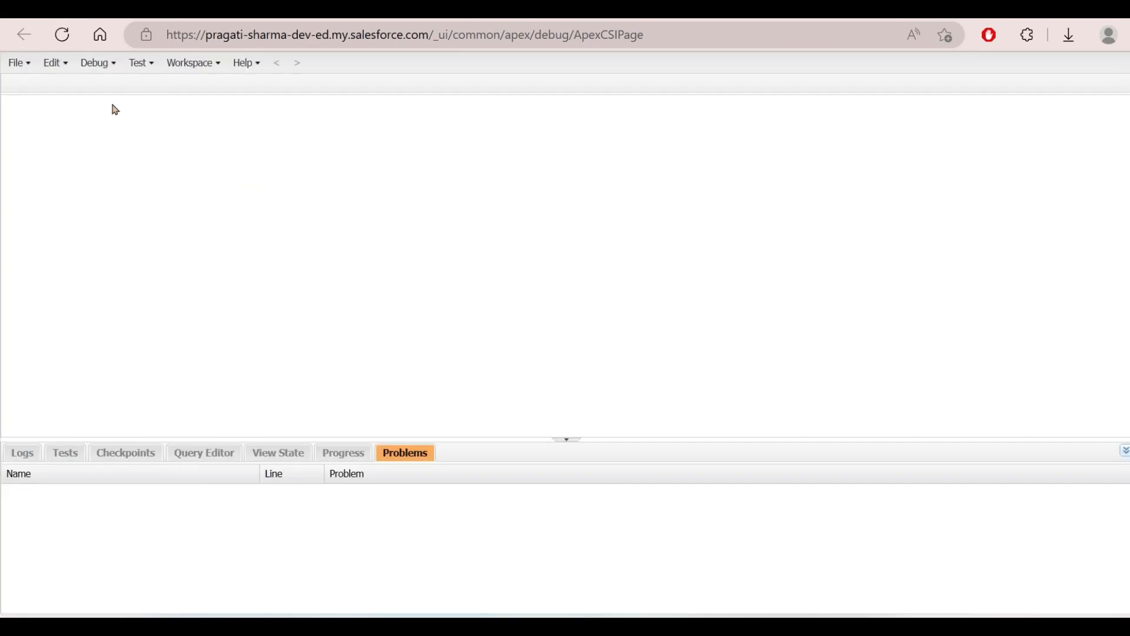
click(207, 456)
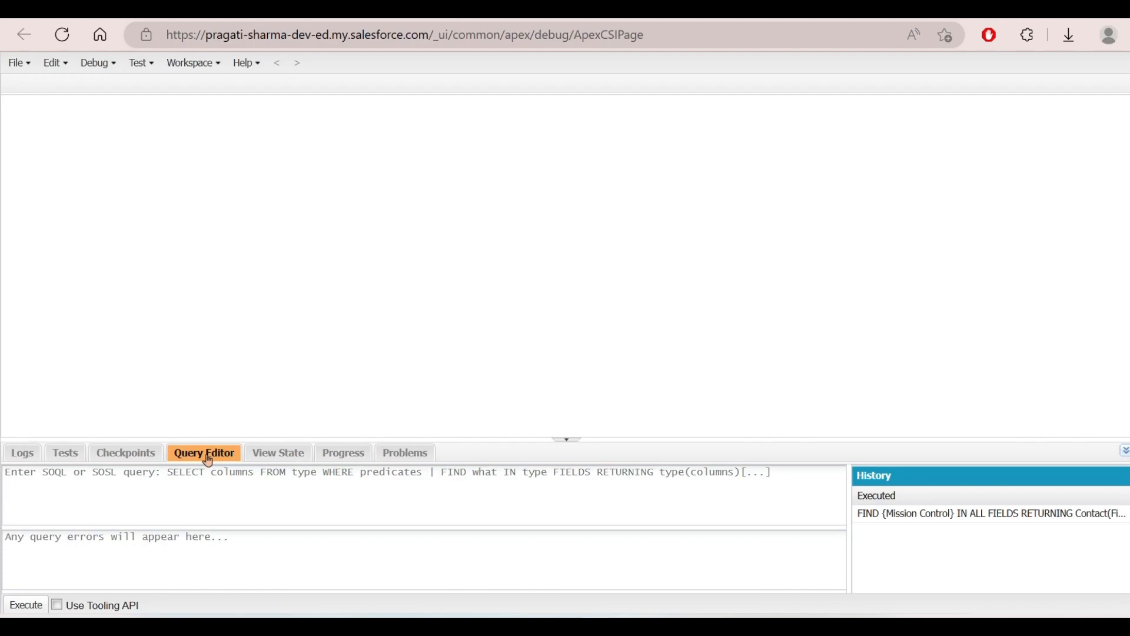
click(199, 473)
text(Select)
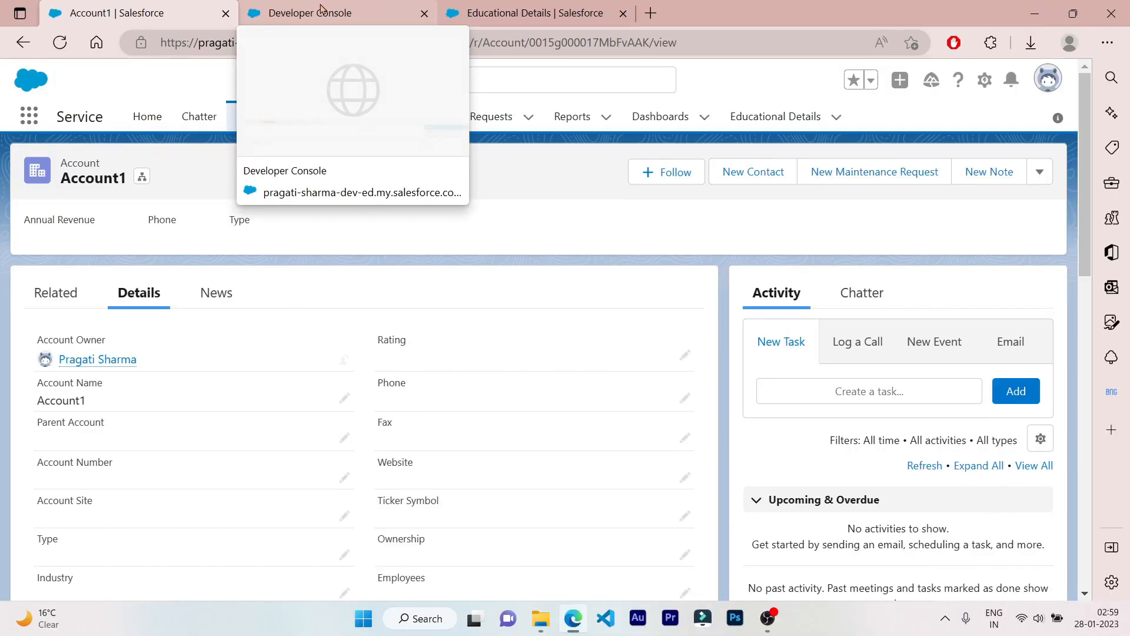
- Copy Account1's record ID and extend the query with 'Name from Account where iD ='
click(321, 9)
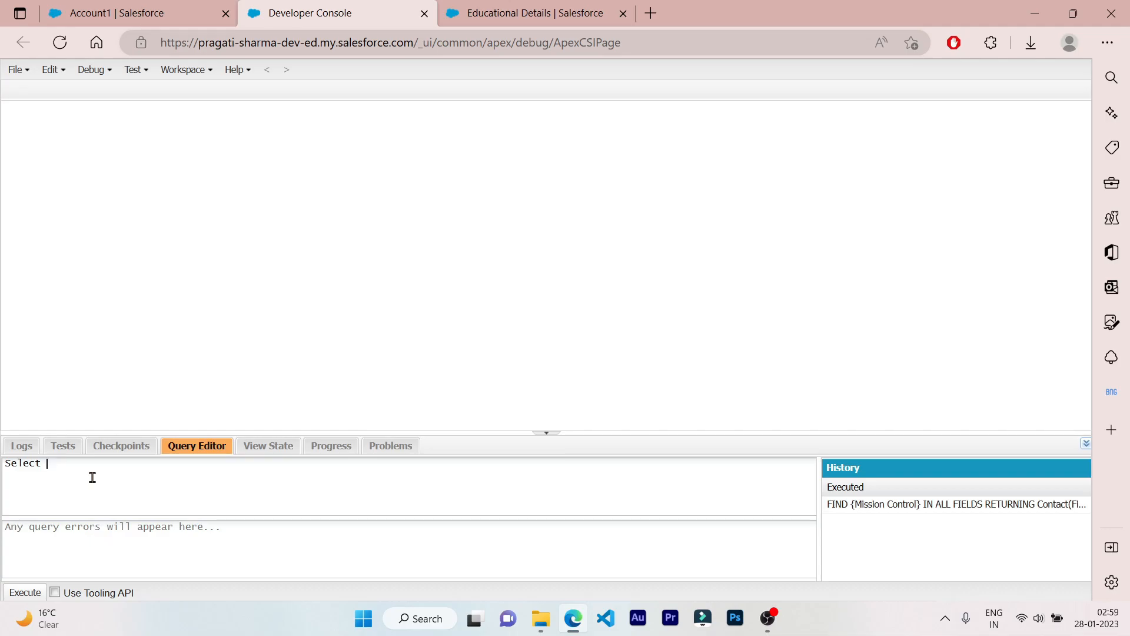
click(88, 9)
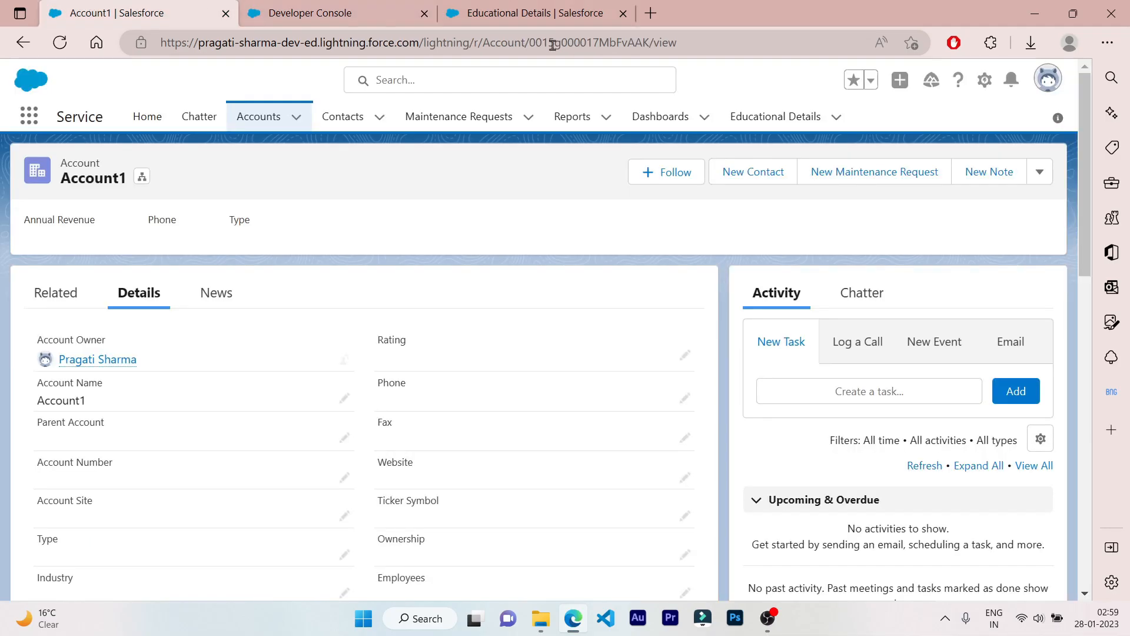
double_click(588, 44)
key(ctrl+c)
click(351, 15)
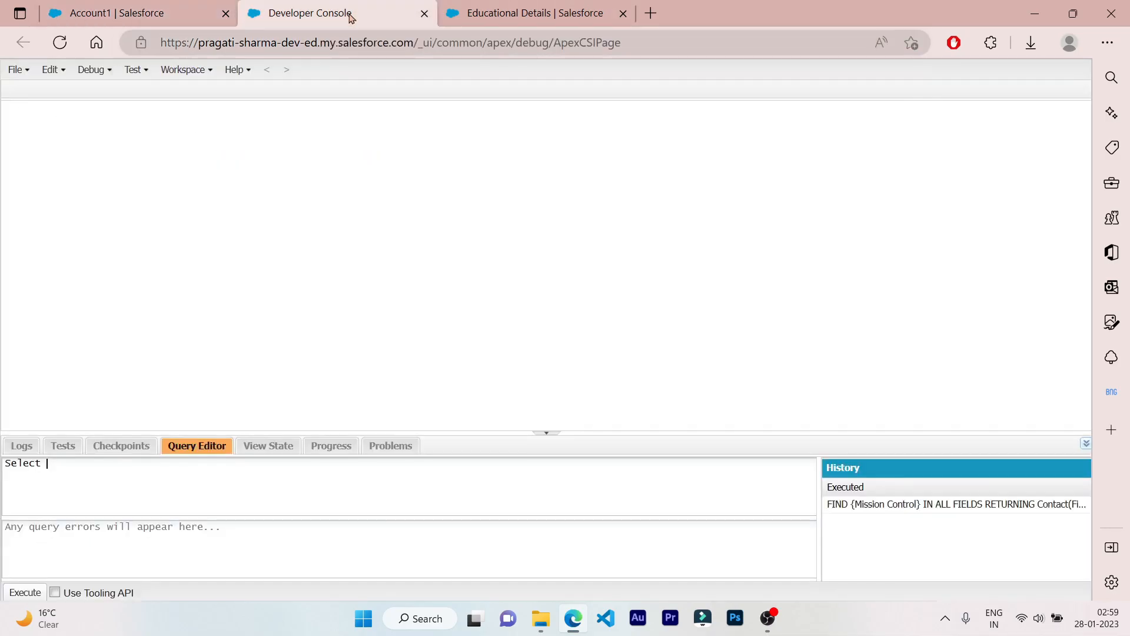
text(Name from Account where i)
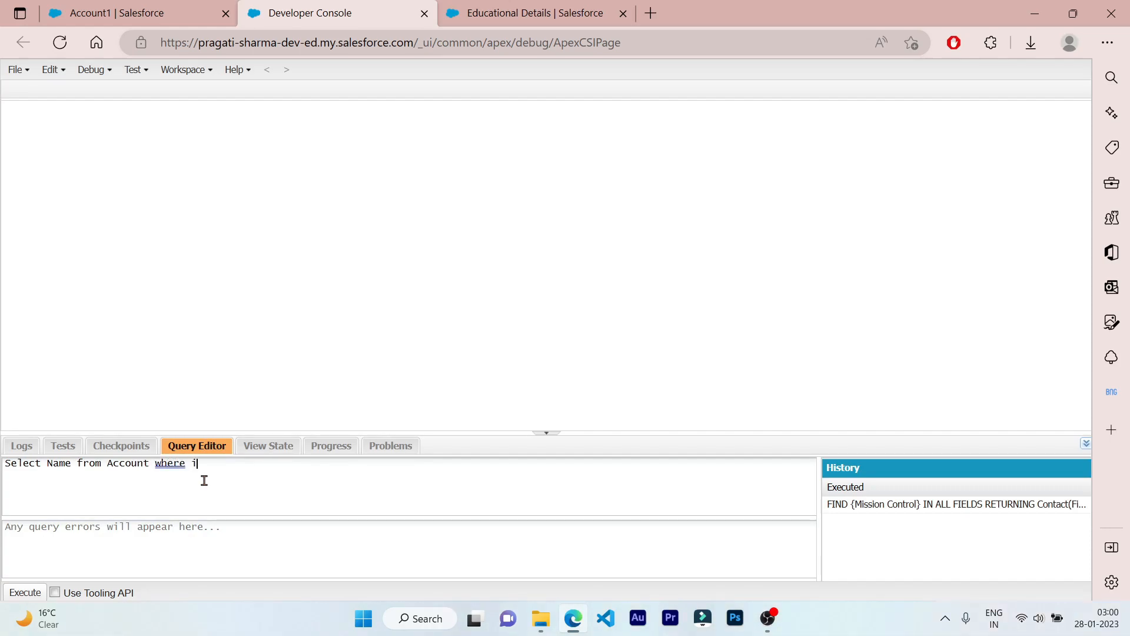
text(D =)
- Paste the record ID between quotes and execute the query
click(116, 6)
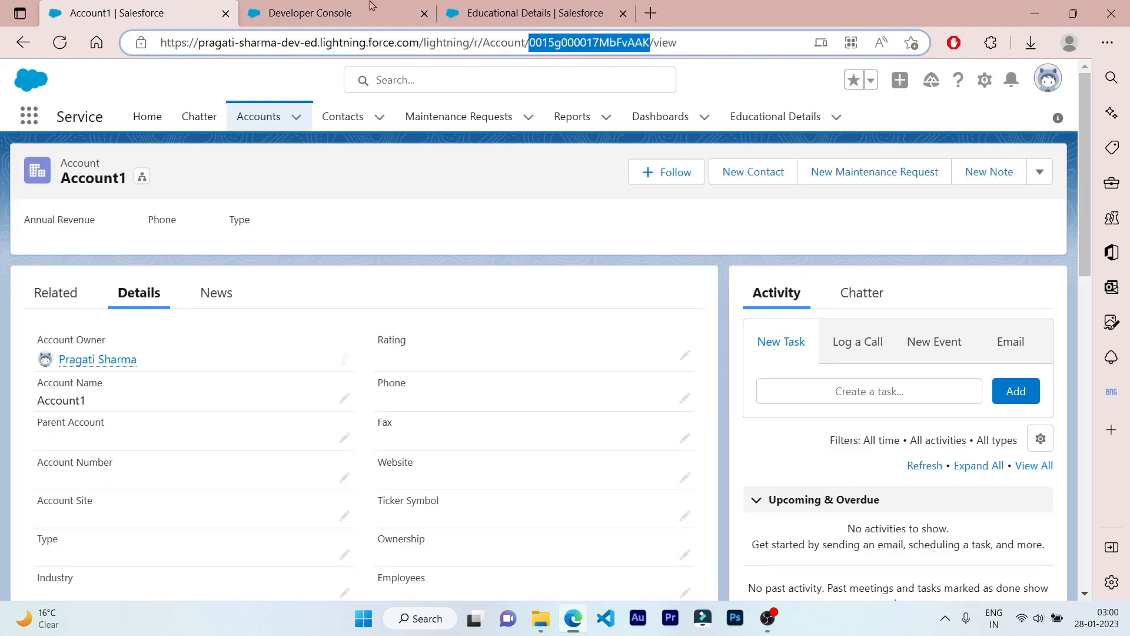
click(281, 9)
text('')
key(Left)
key(ctrl+v)
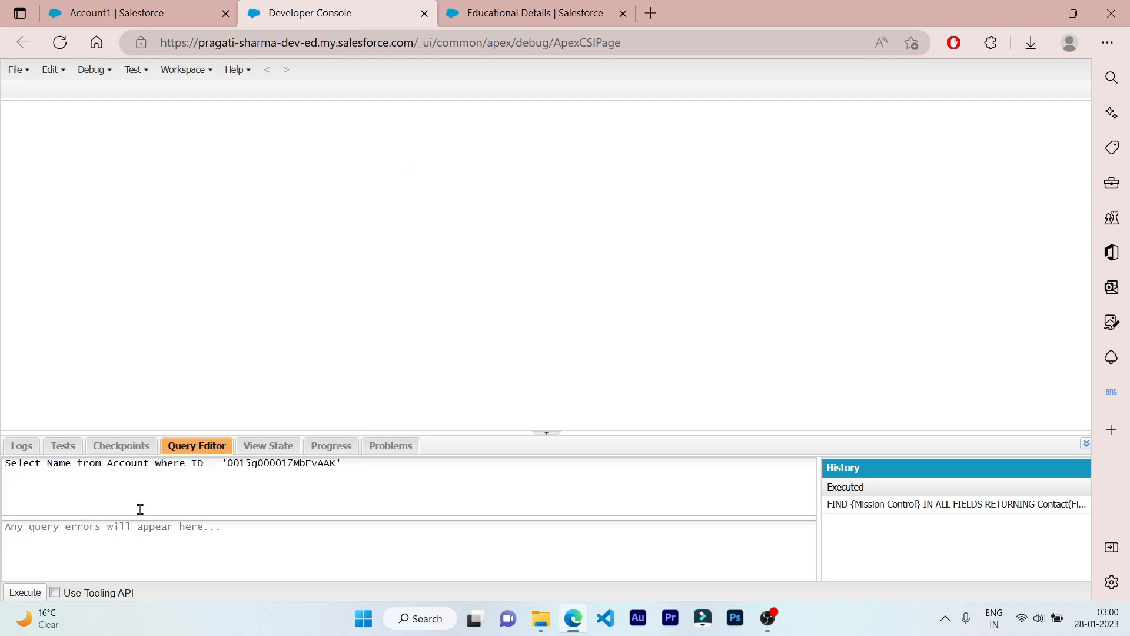
click(37, 591)
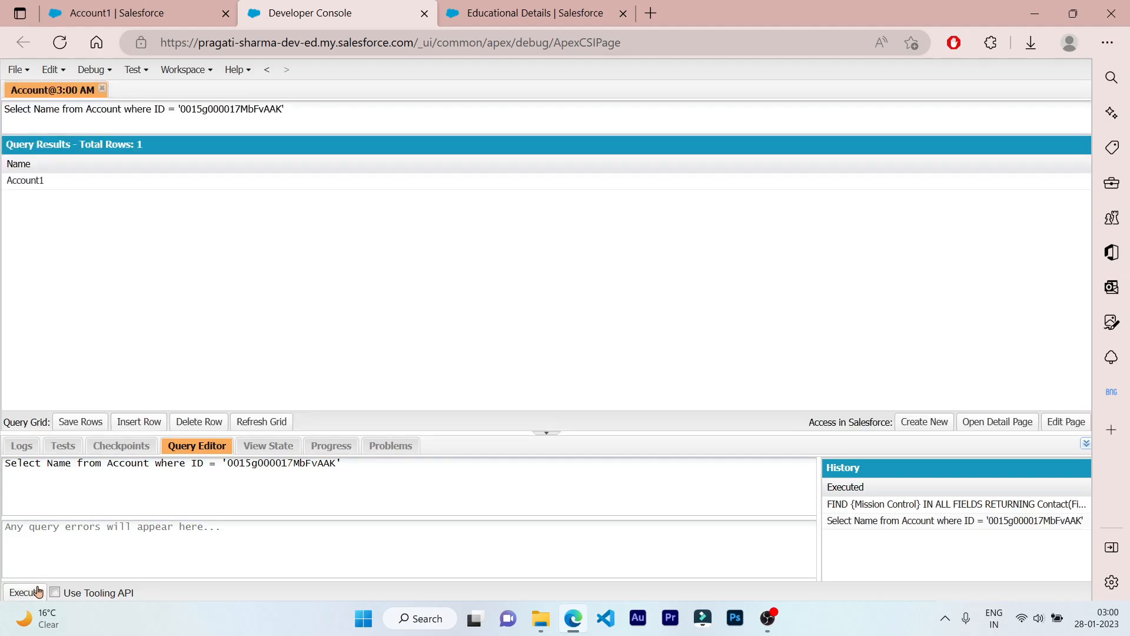
- Check the single result row Account1, then return to the Account1 record page
double_click(35, 185)
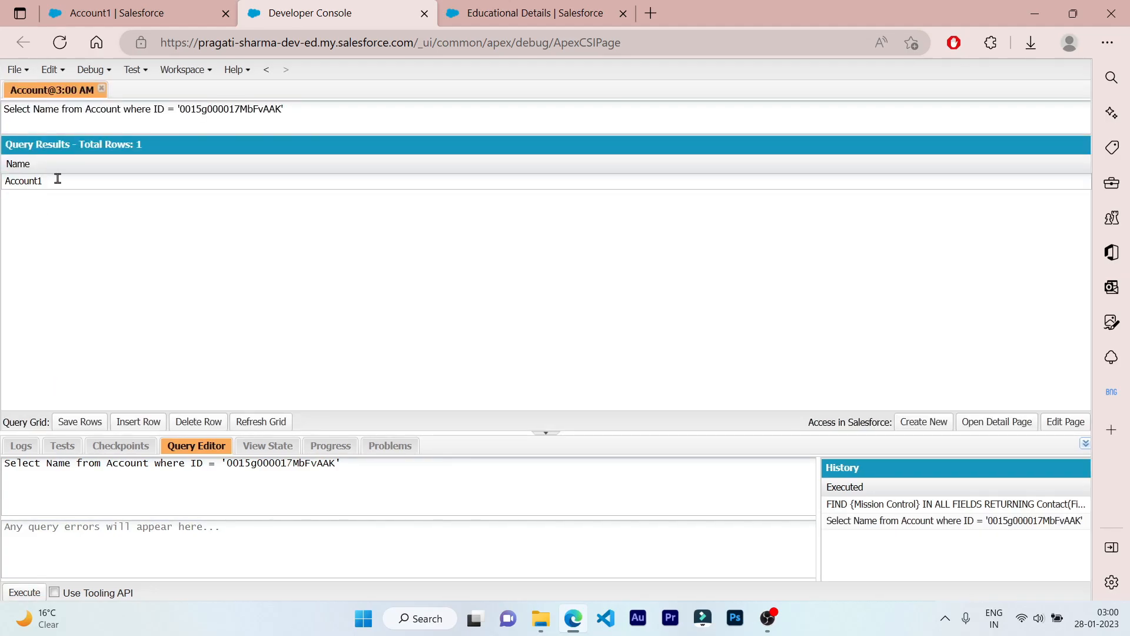
drag(58, 178, 3, 182)
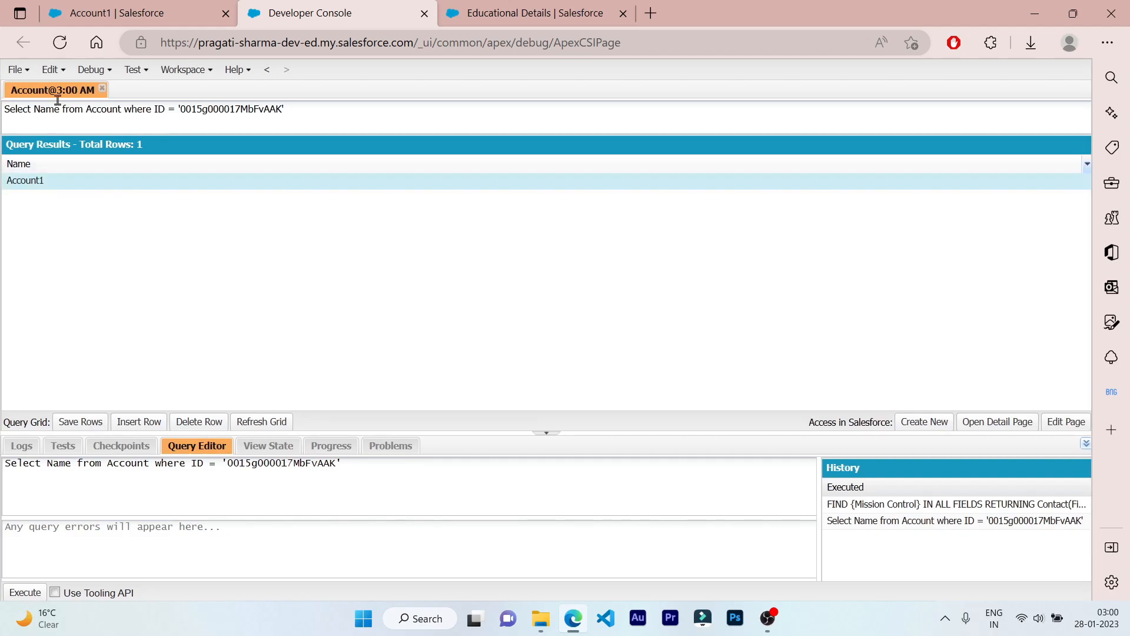
click(156, 11)
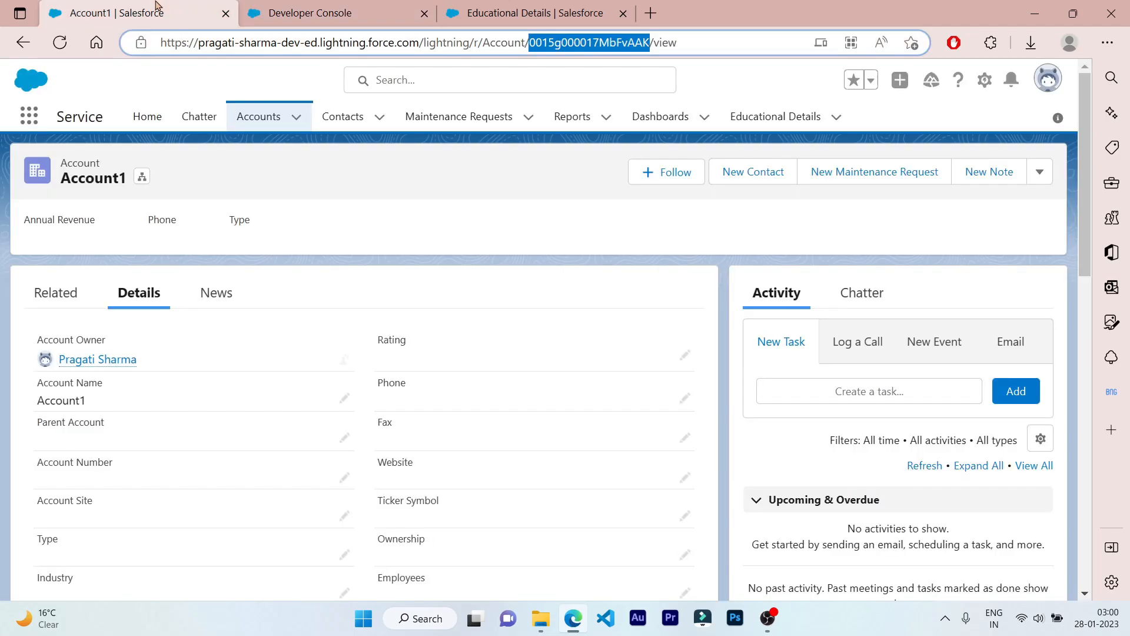
click(295, 87)
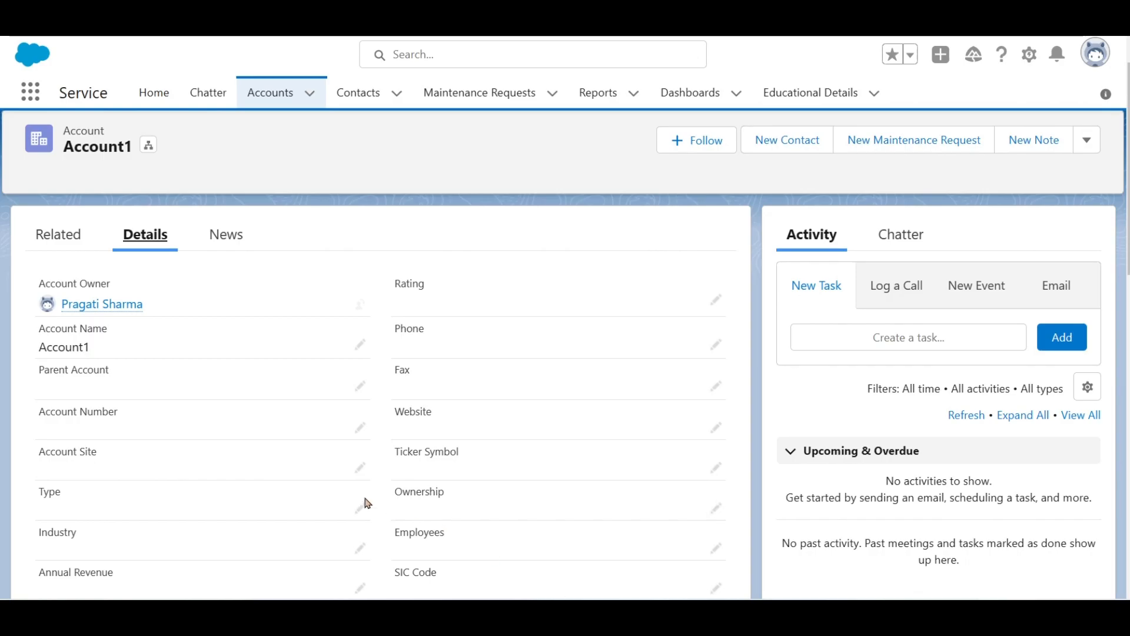
- Show Account1's Related lists
click(75, 243)
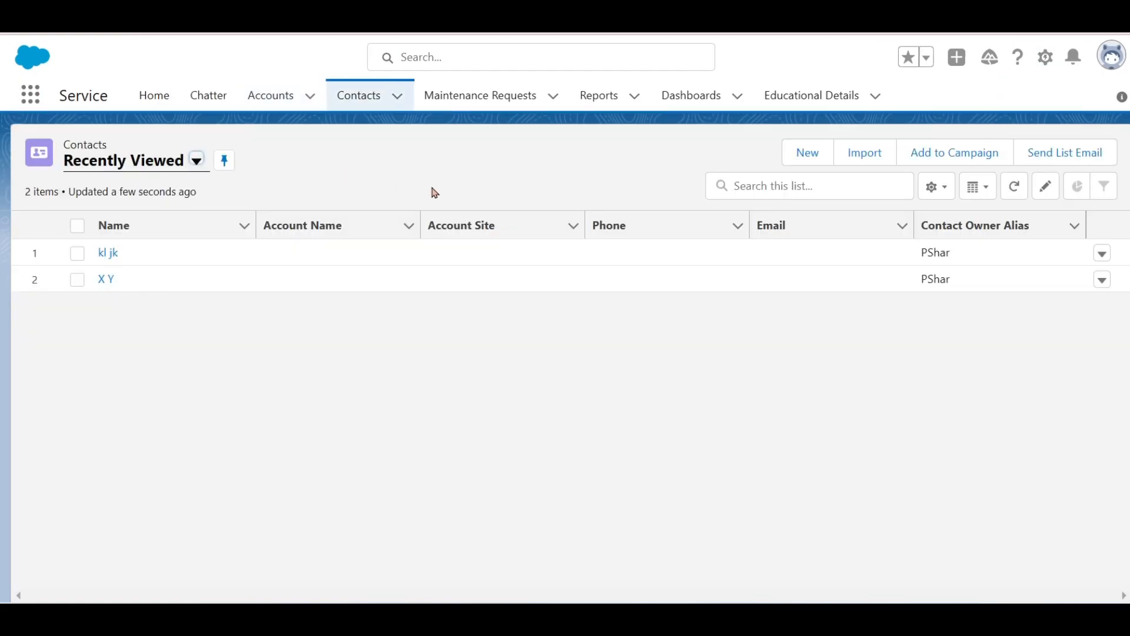
click(1047, 59)
click(975, 261)
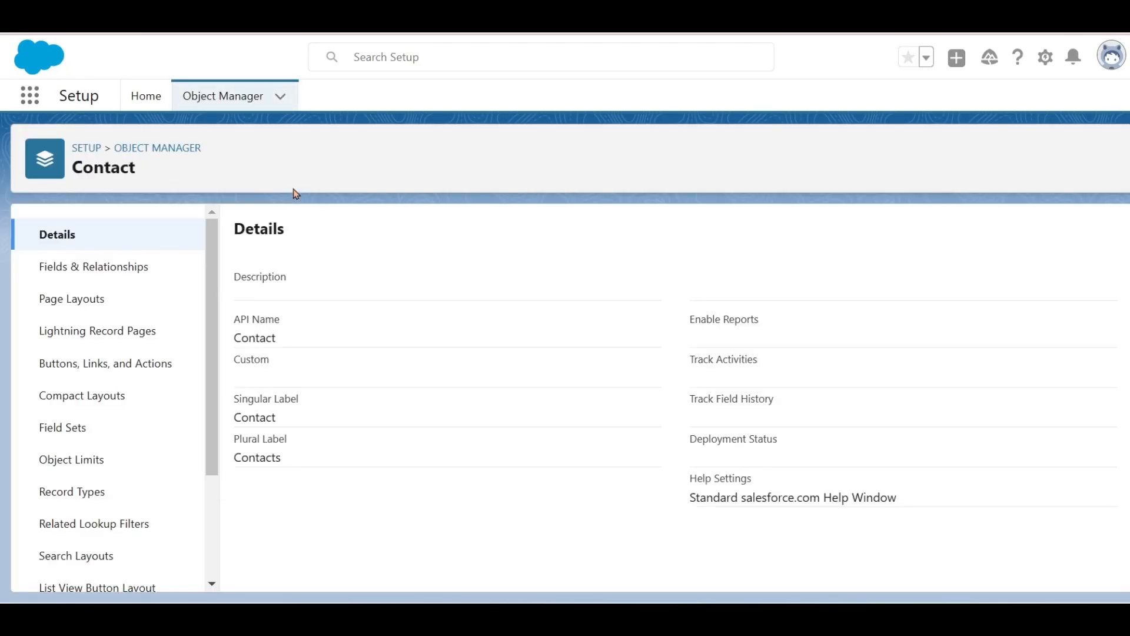
click(168, 263)
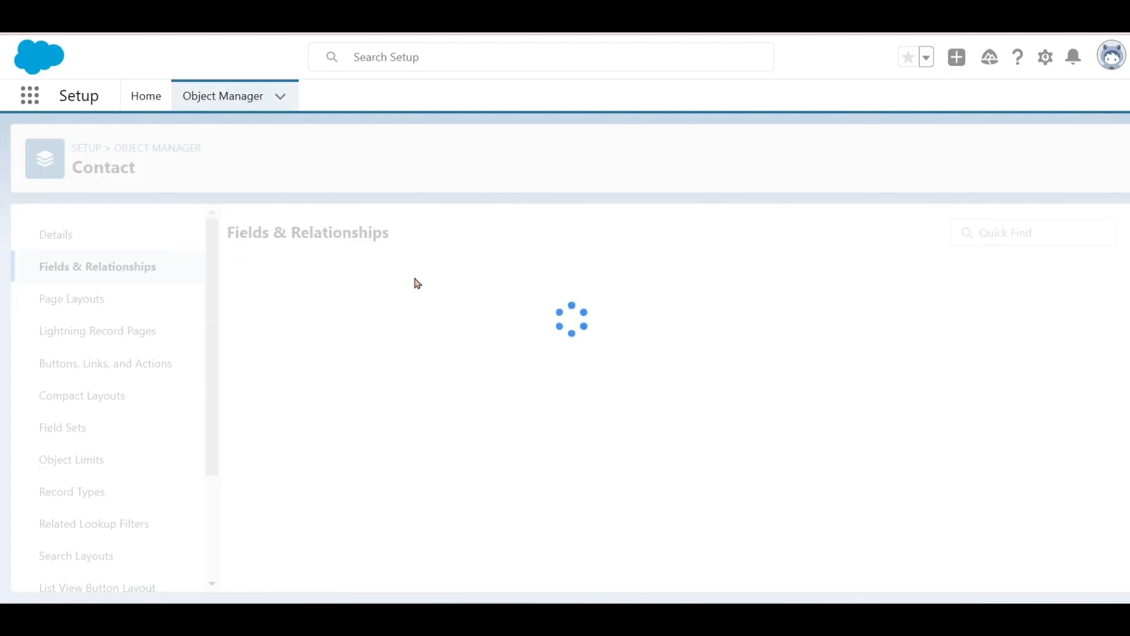
click(602, 234)
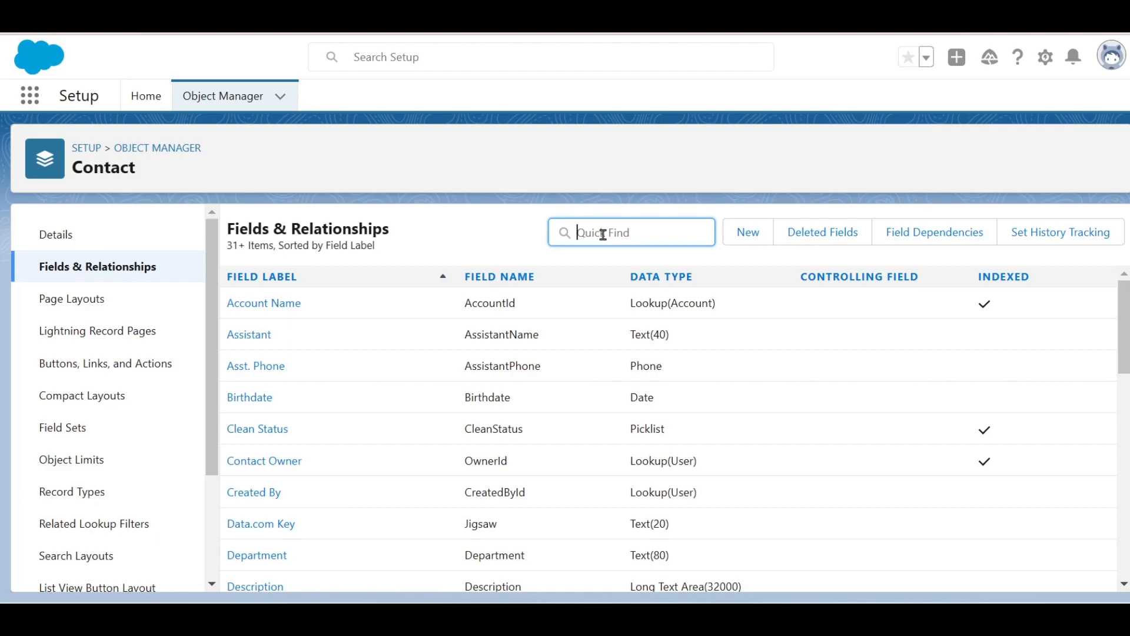
click(511, 240)
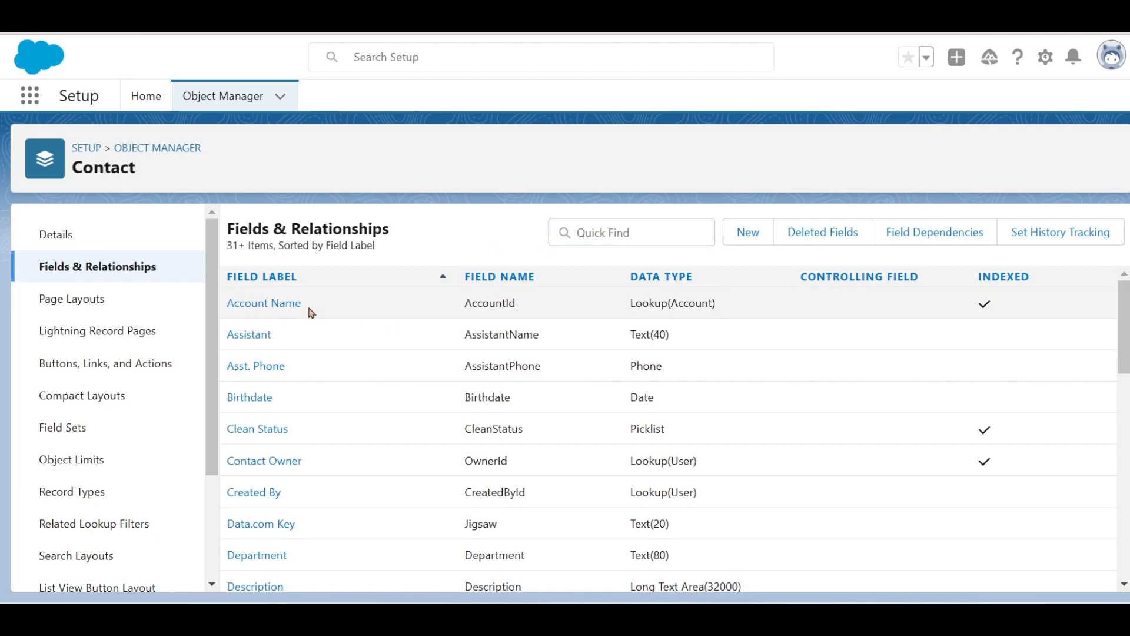
drag(632, 304, 752, 304)
click(446, 245)
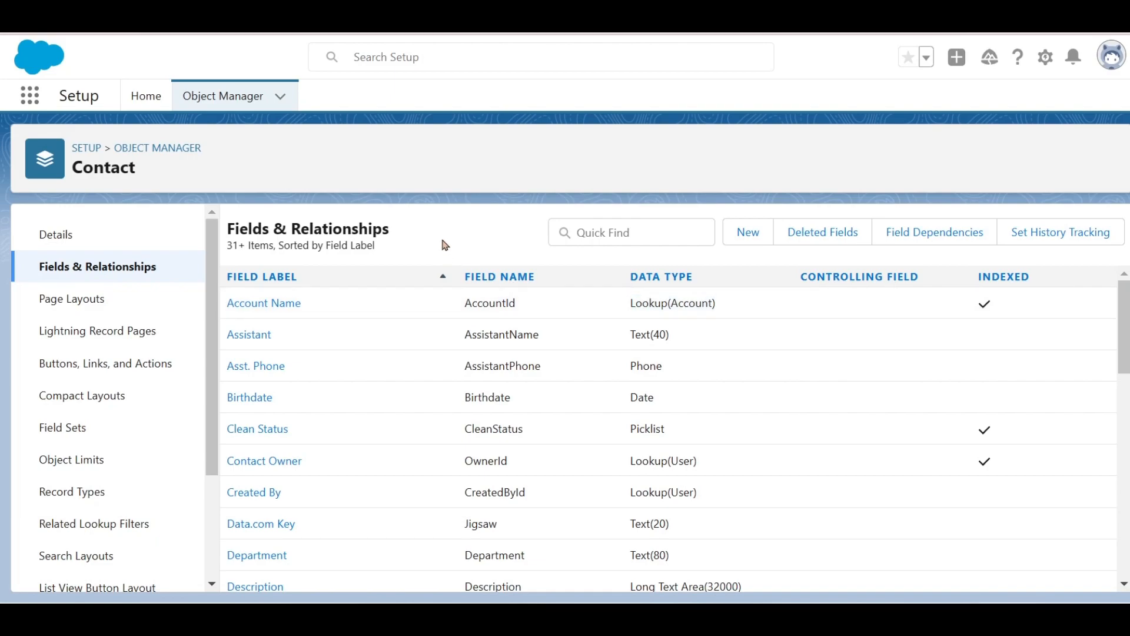
drag(516, 303, 463, 304)
click(460, 228)
mouse_move(802, 618)
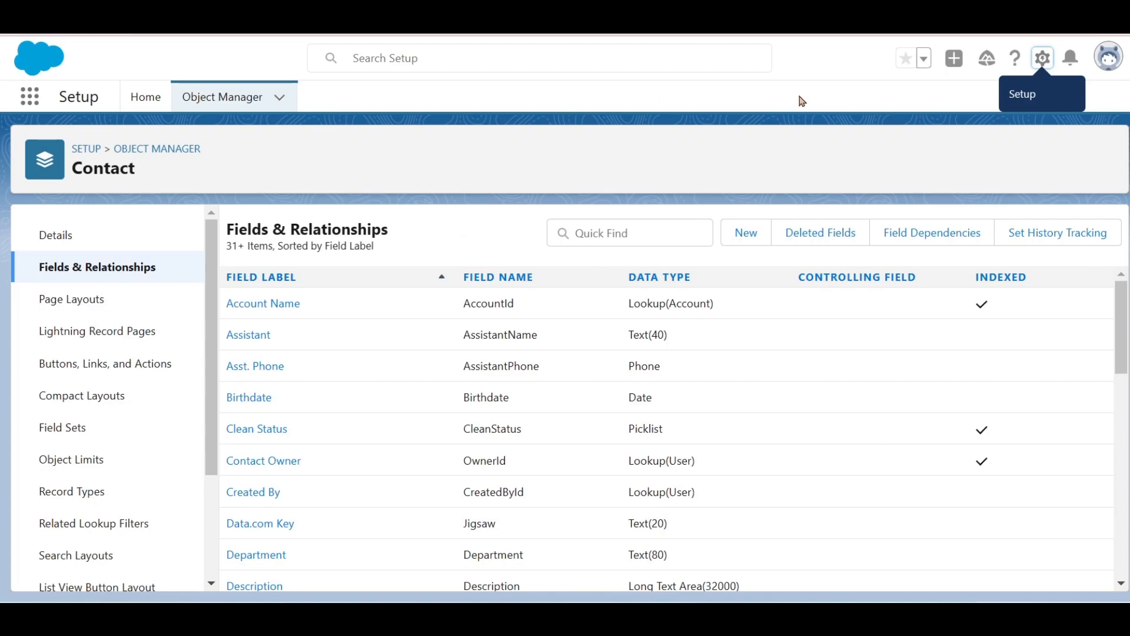
- Go to Setup Home and open Schema Builder via a Quick Find search for 'schema bu'
click(1038, 69)
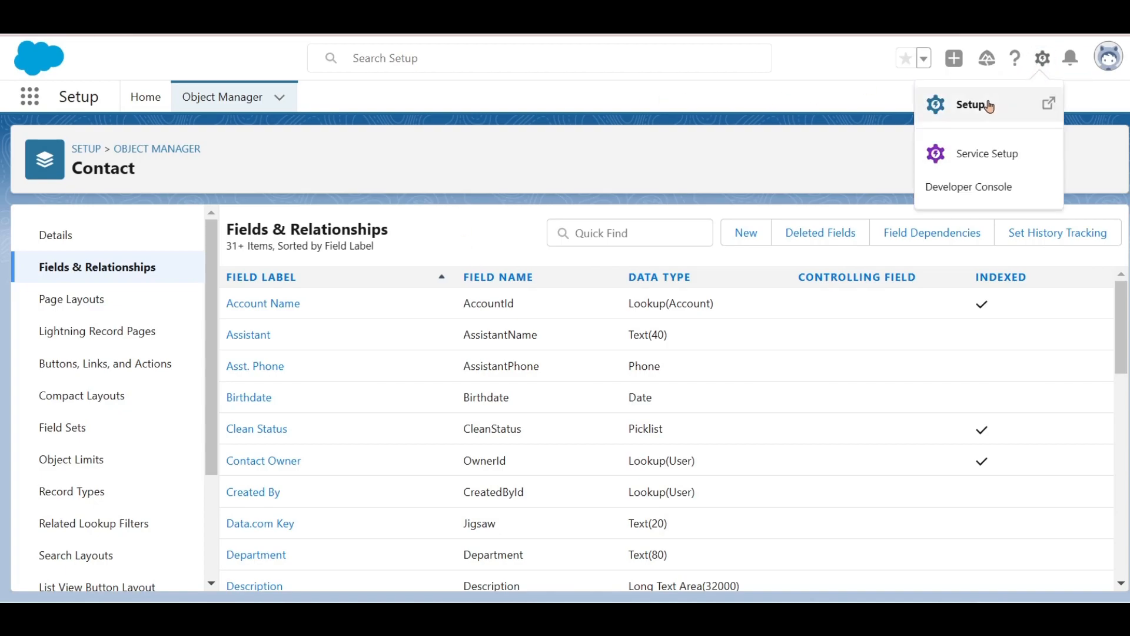
click(987, 106)
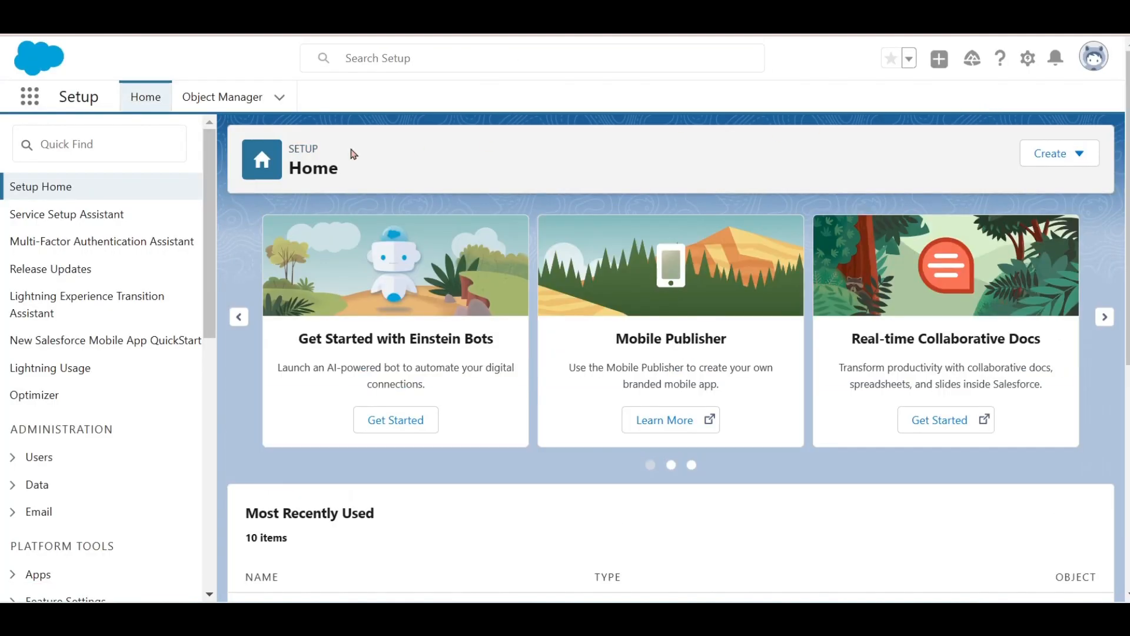
click(117, 151)
text(schema bu)
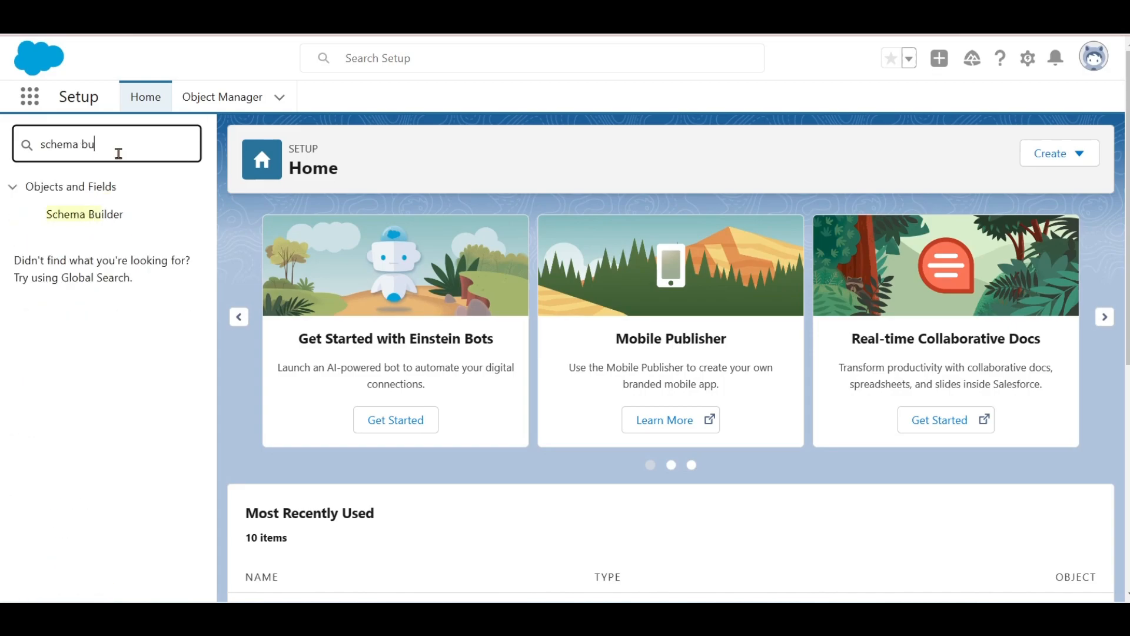
click(103, 212)
click(100, 221)
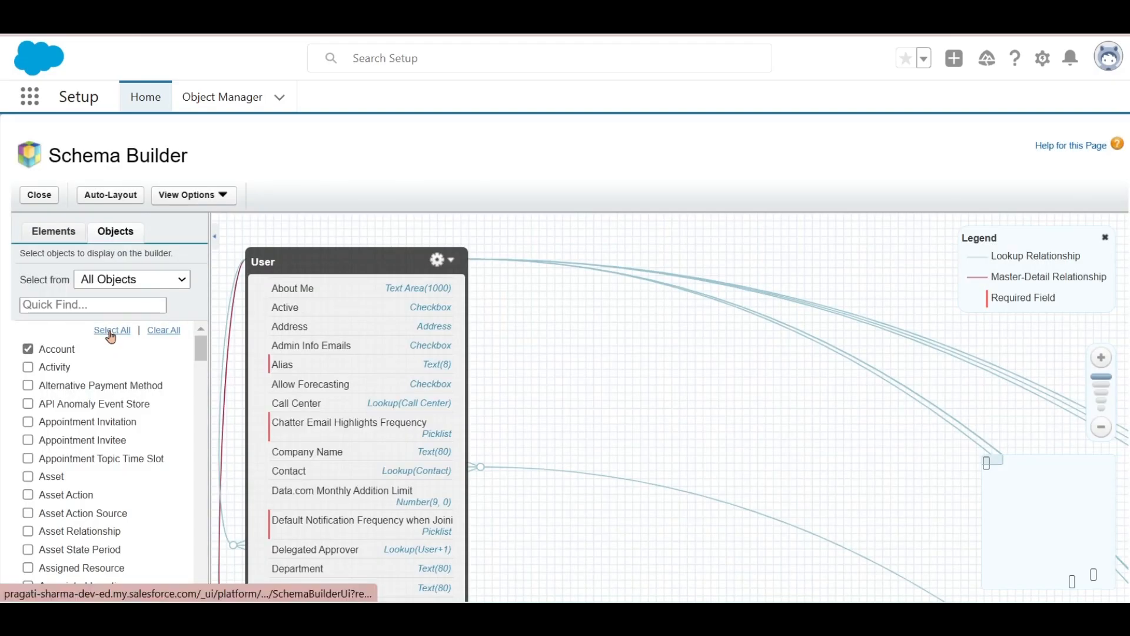
- Select all objects in Schema Builder and pan the canvas via the minimap to view them
click(111, 331)
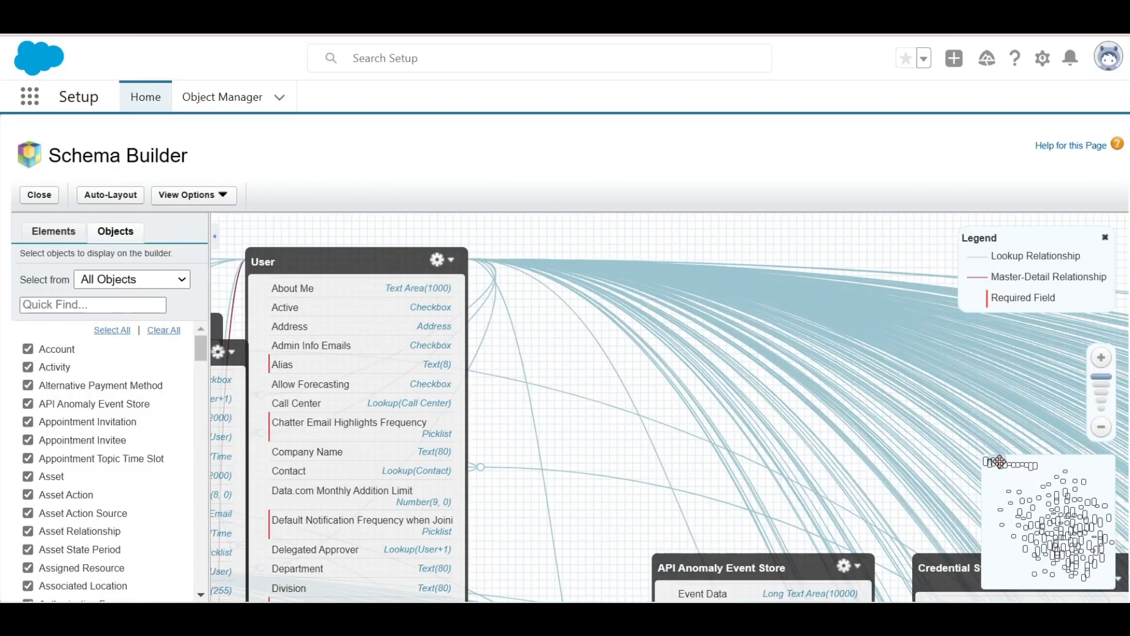
drag(999, 462, 1065, 536)
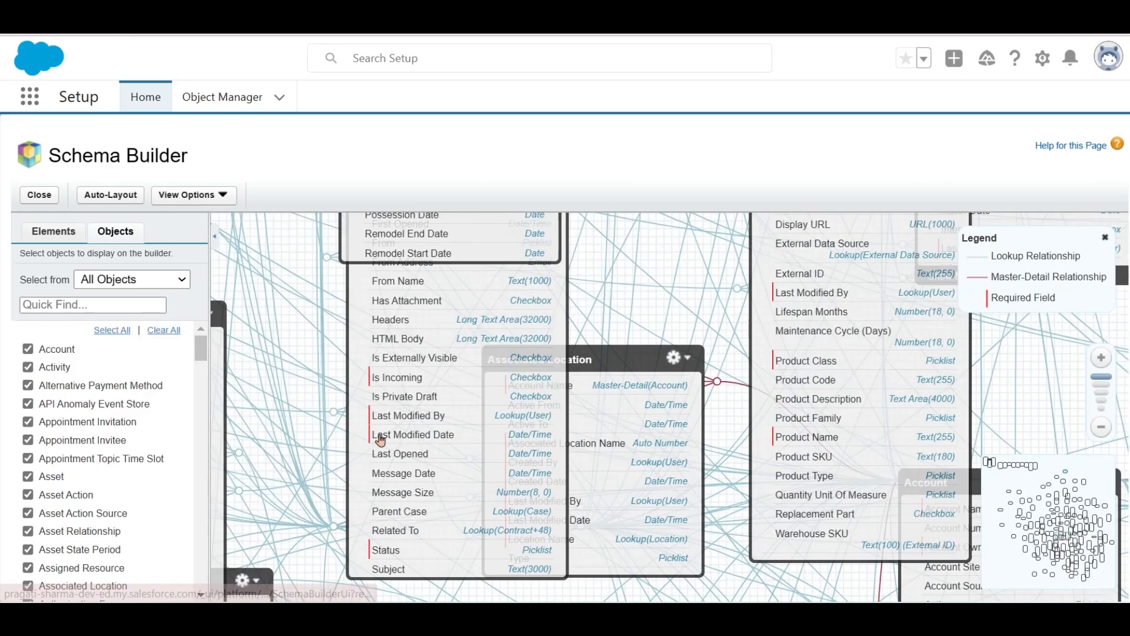
- Clear all objects and show only Account and Contact in the Schema Builder
click(170, 340)
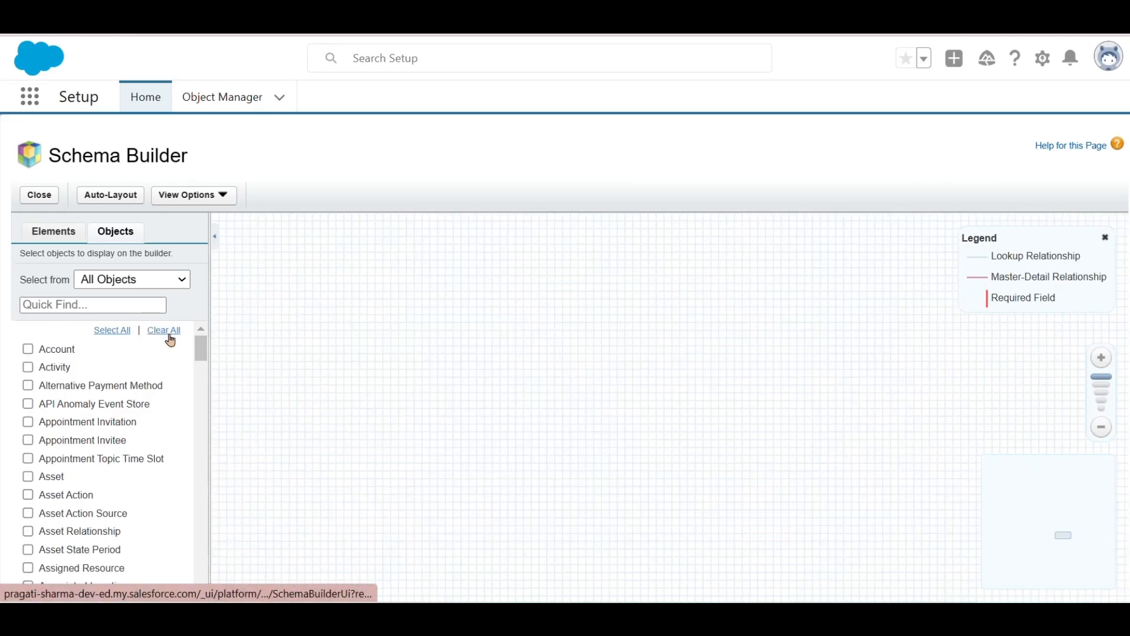
click(28, 349)
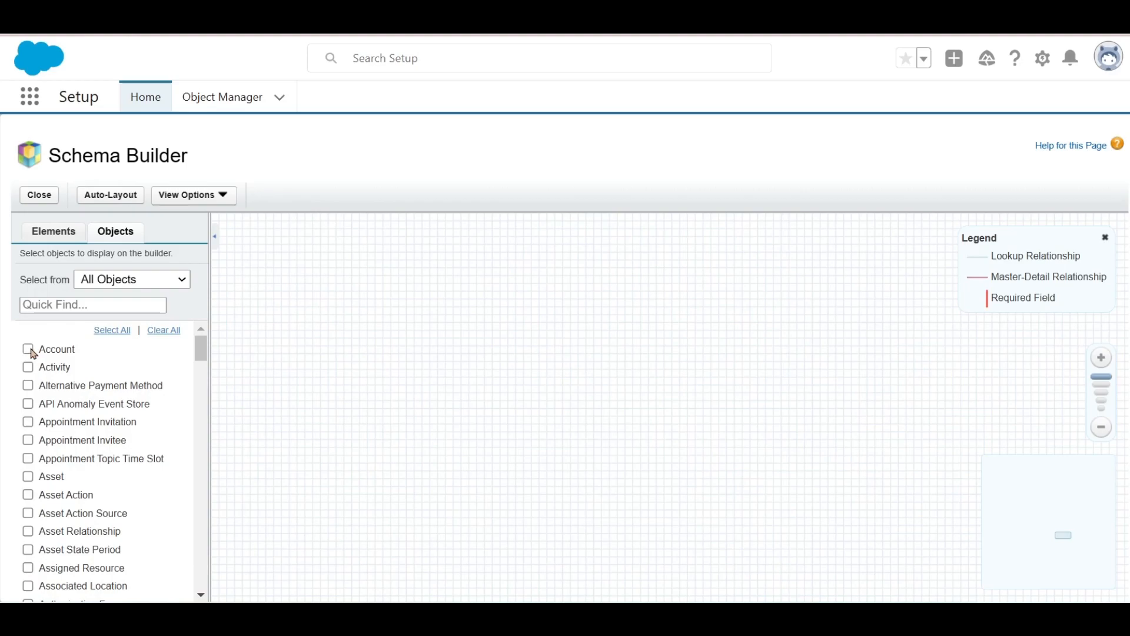
drag(200, 352, 201, 405)
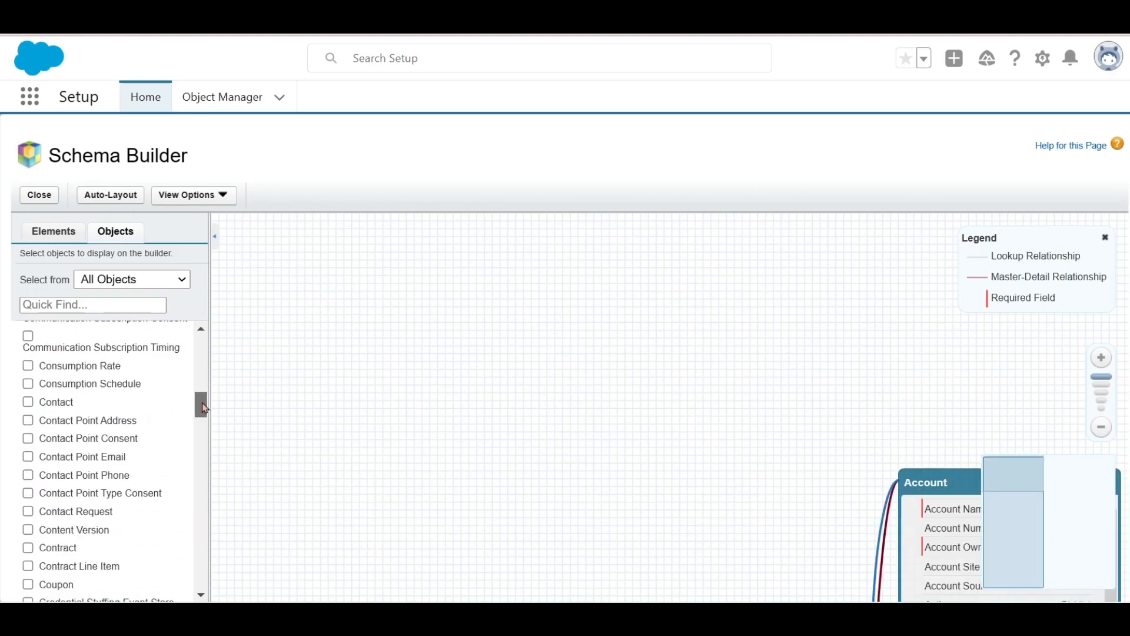
click(28, 401)
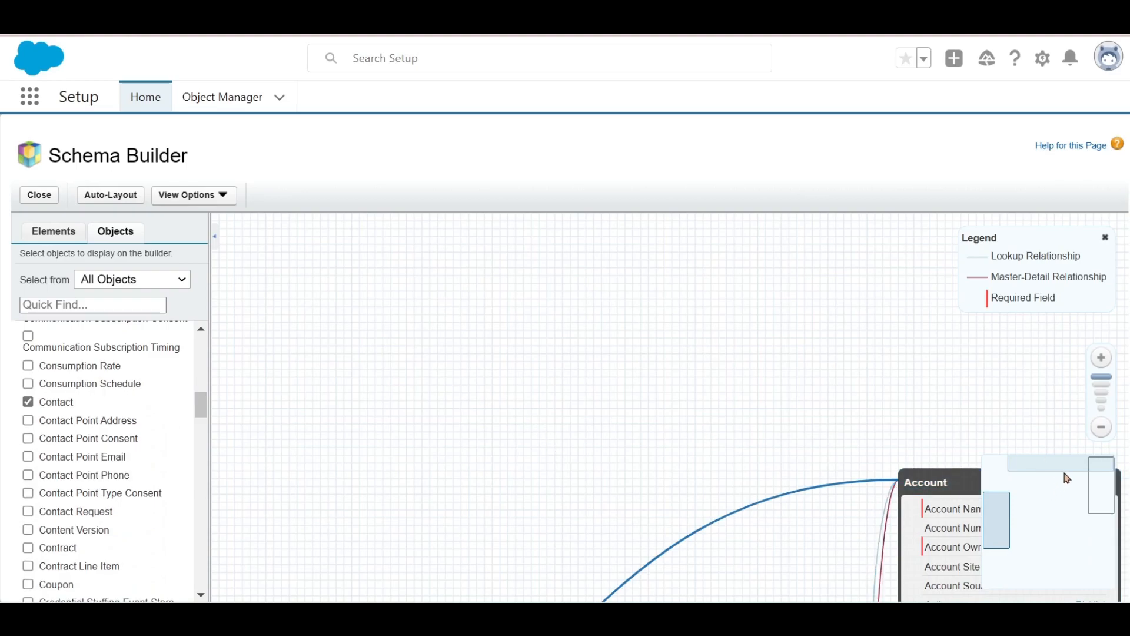
- Zoom out so both objects fit and move the Contact box to the canvas top
drag(1065, 461, 1068, 492)
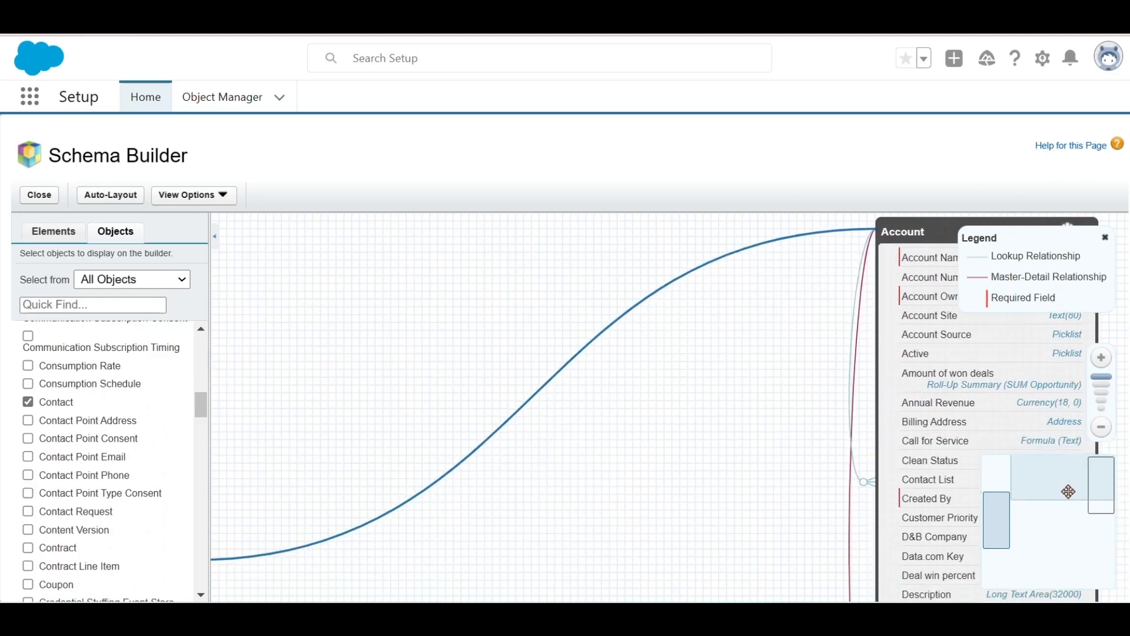
click(1101, 428)
click(1101, 428)
click(1101, 428)
click(1101, 428)
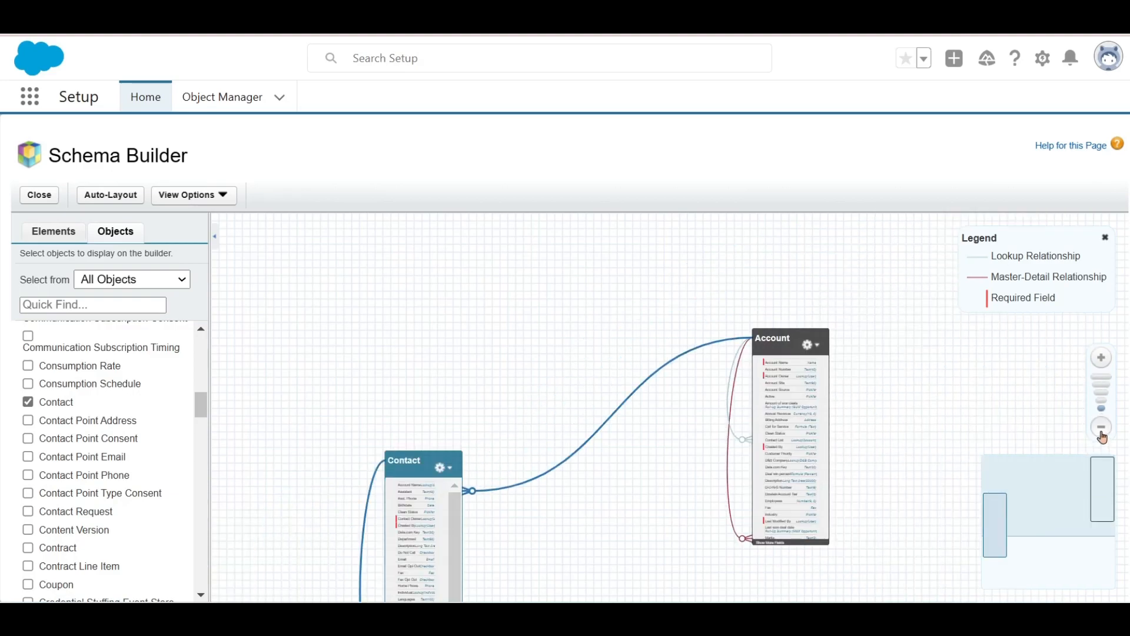
drag(1063, 505, 1062, 521)
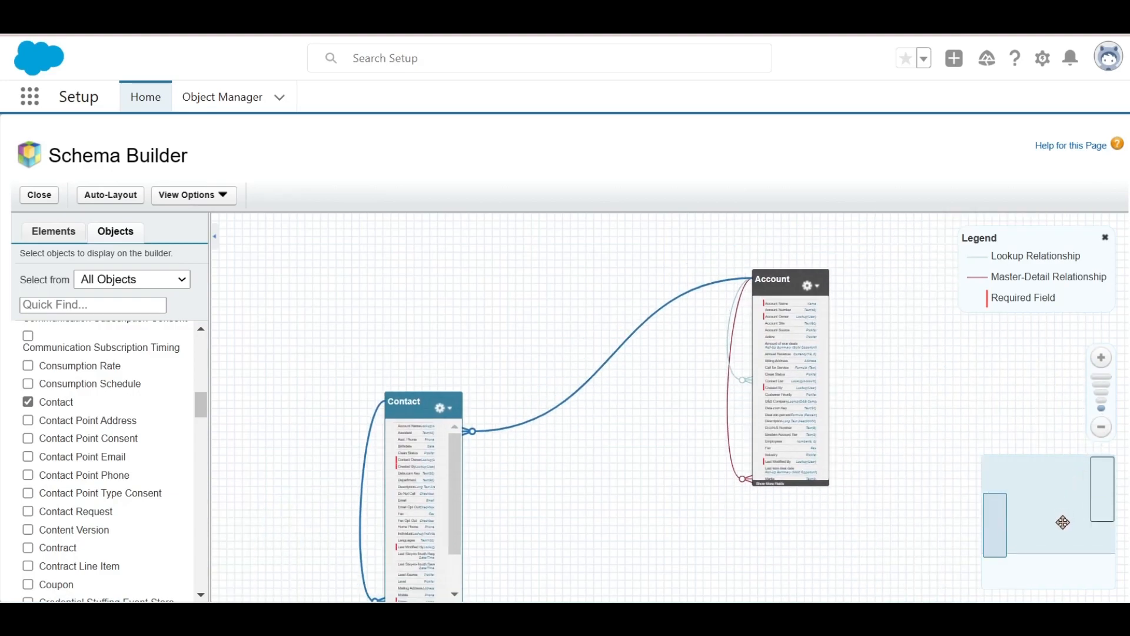
click(1102, 357)
drag(1052, 481, 1052, 482)
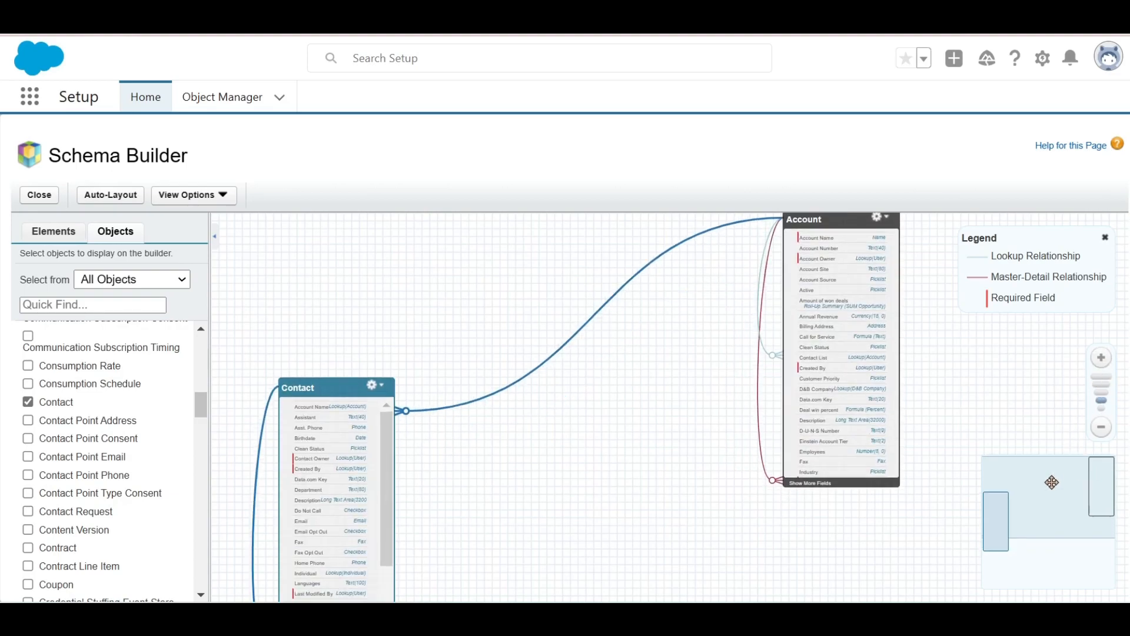
drag(341, 388, 384, 223)
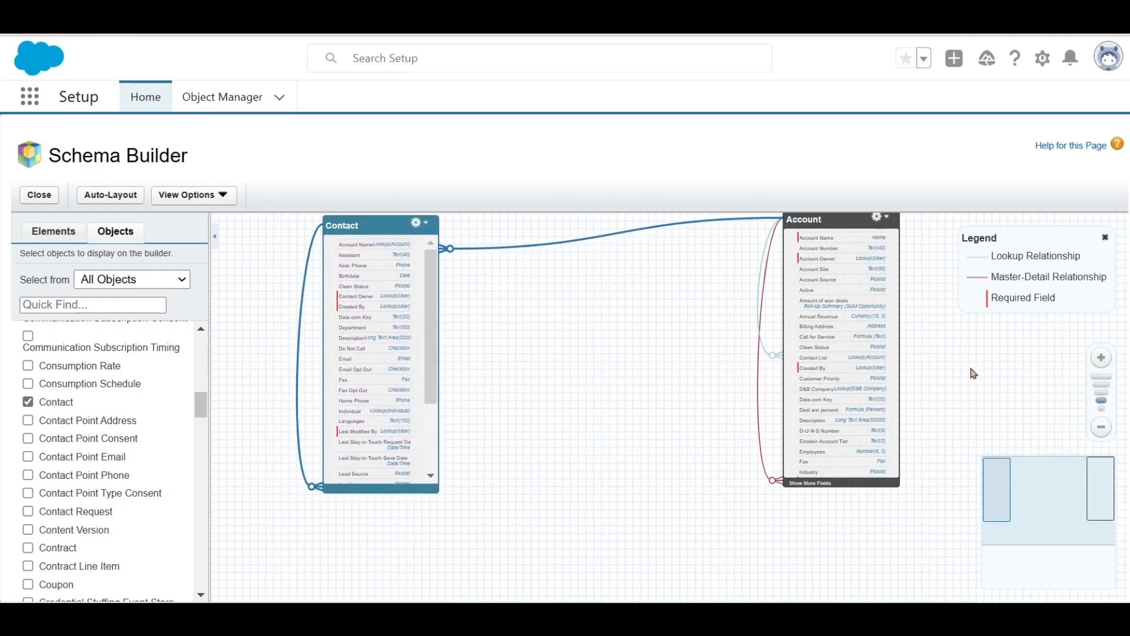
drag(1075, 480, 1074, 467)
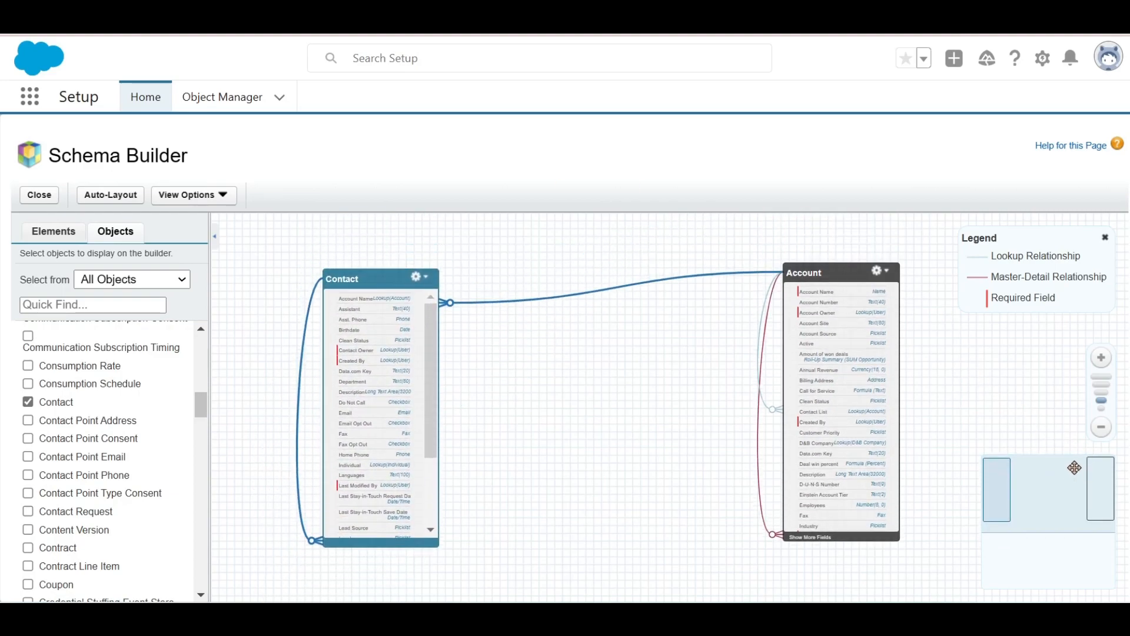
mouse_move(759, 278)
mouse_move(766, 307)
mouse_move(300, 344)
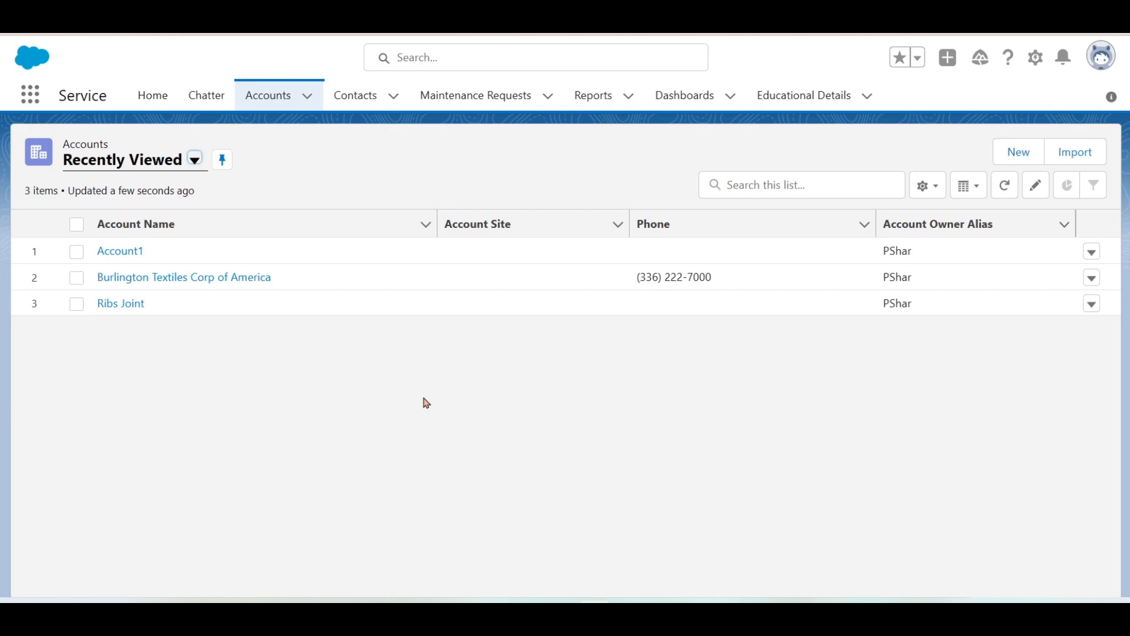
- Go to the Reports tab and start a New Report to choose a report type
click(609, 103)
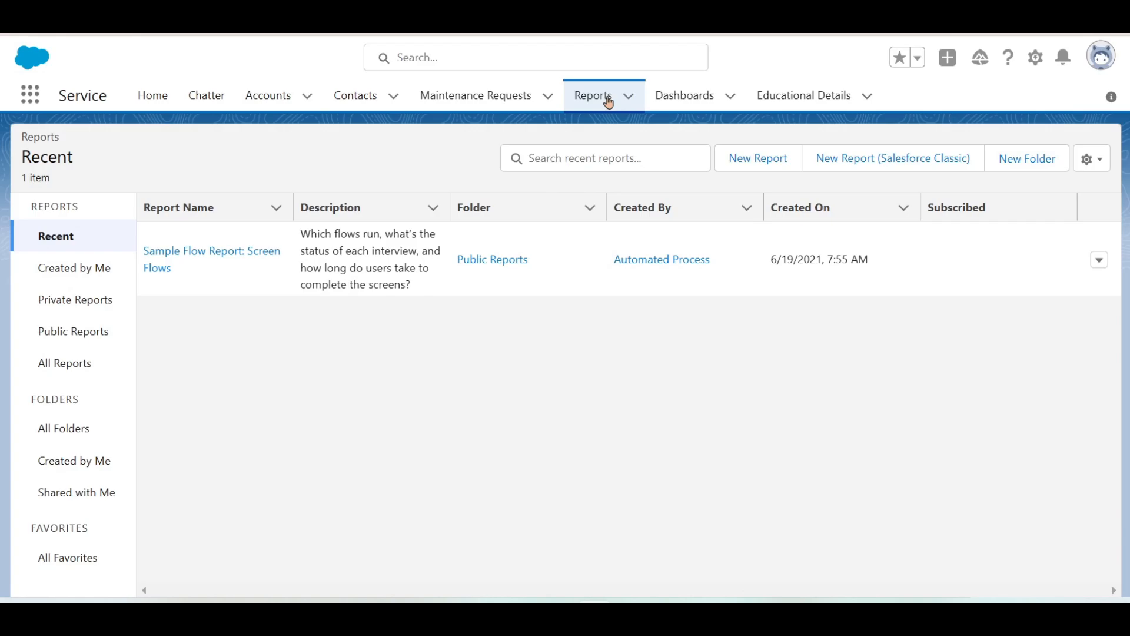
click(752, 167)
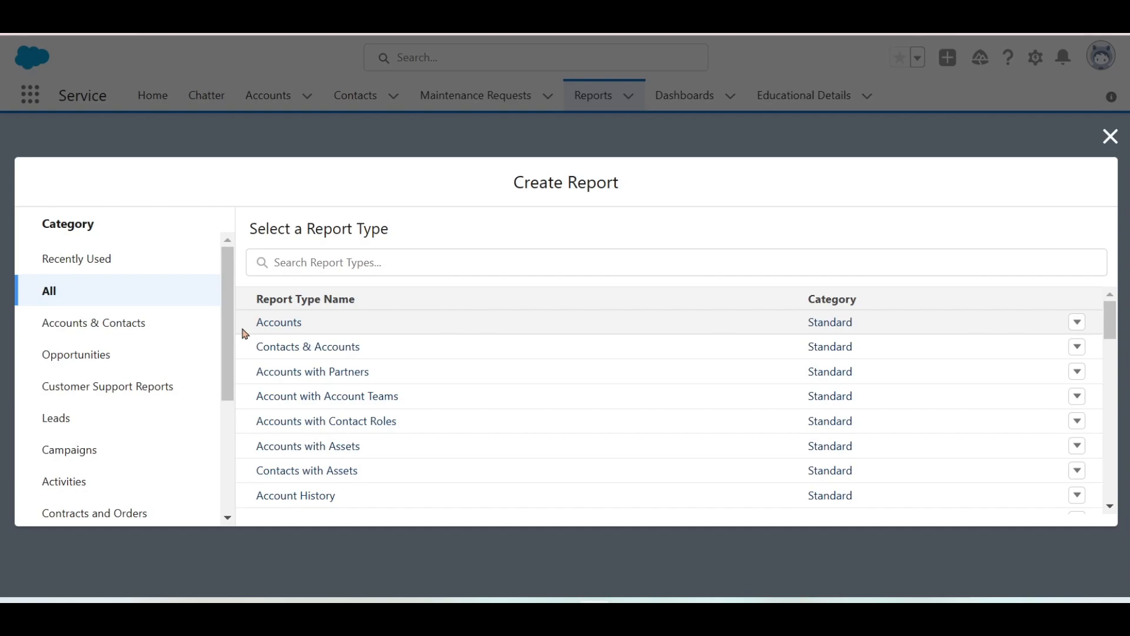
- Start a new Accounts report, drop the Billing State/Province column, refresh, and show its filters
click(292, 330)
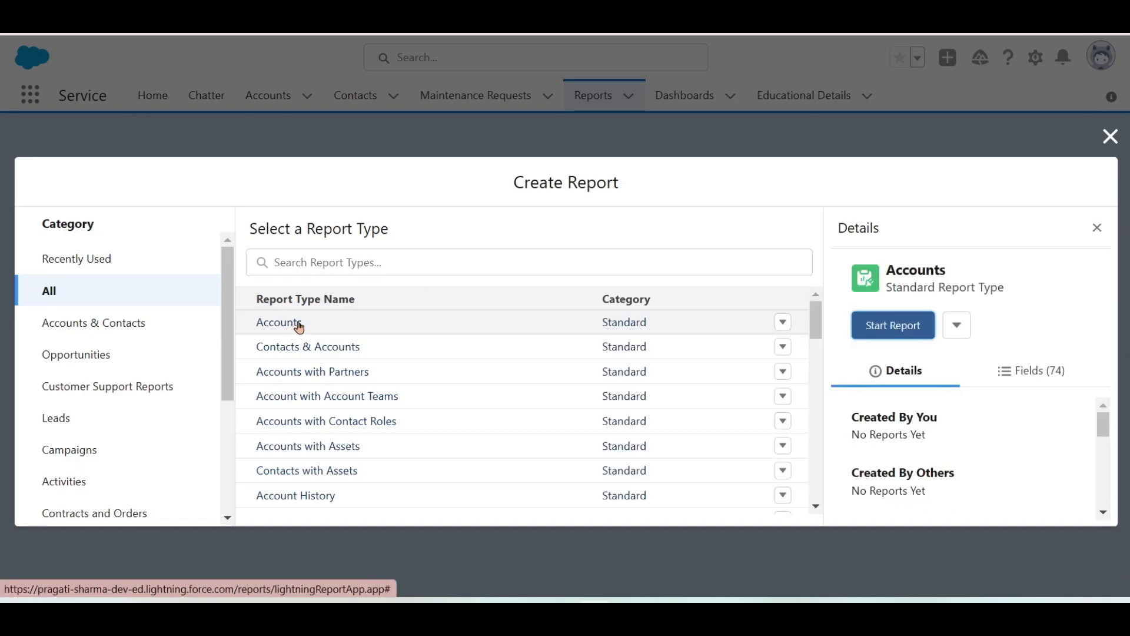
click(883, 327)
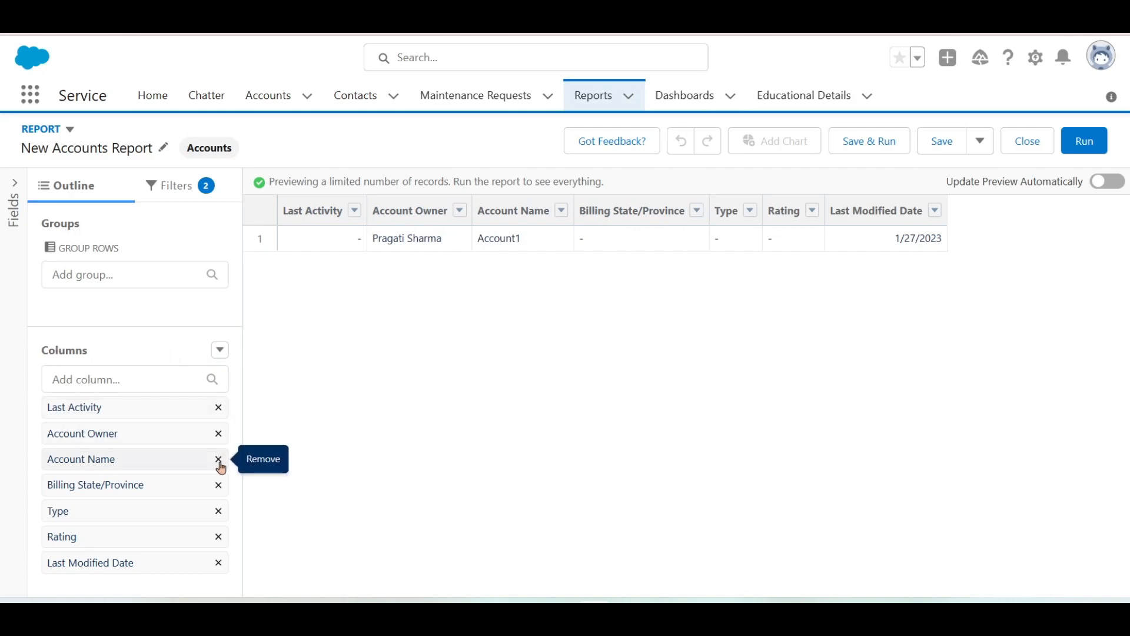
click(219, 486)
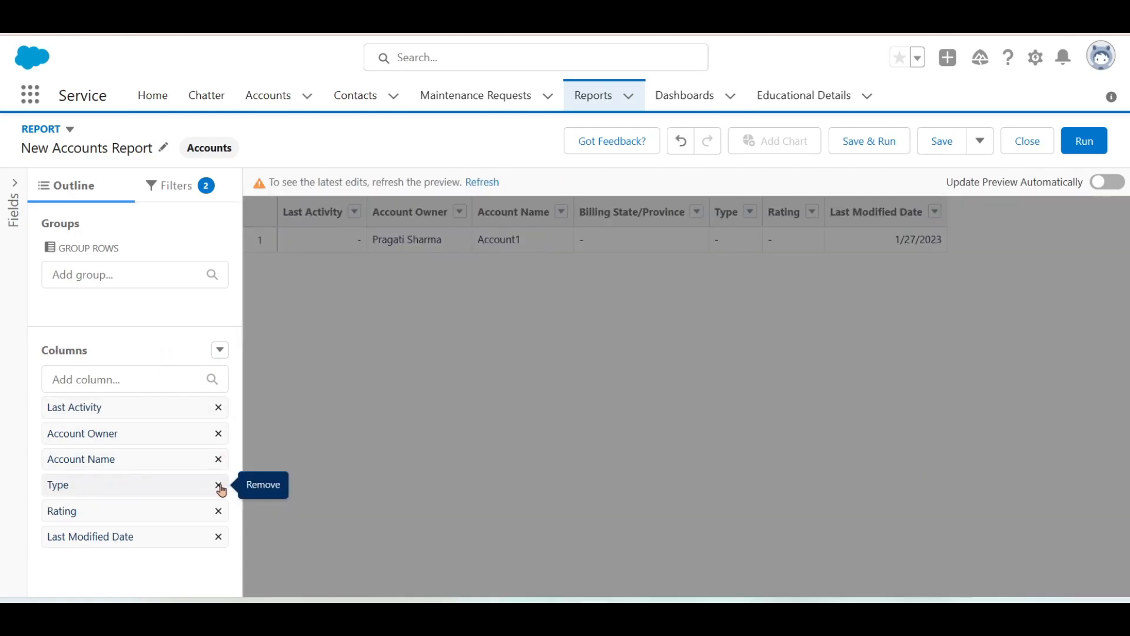
click(484, 183)
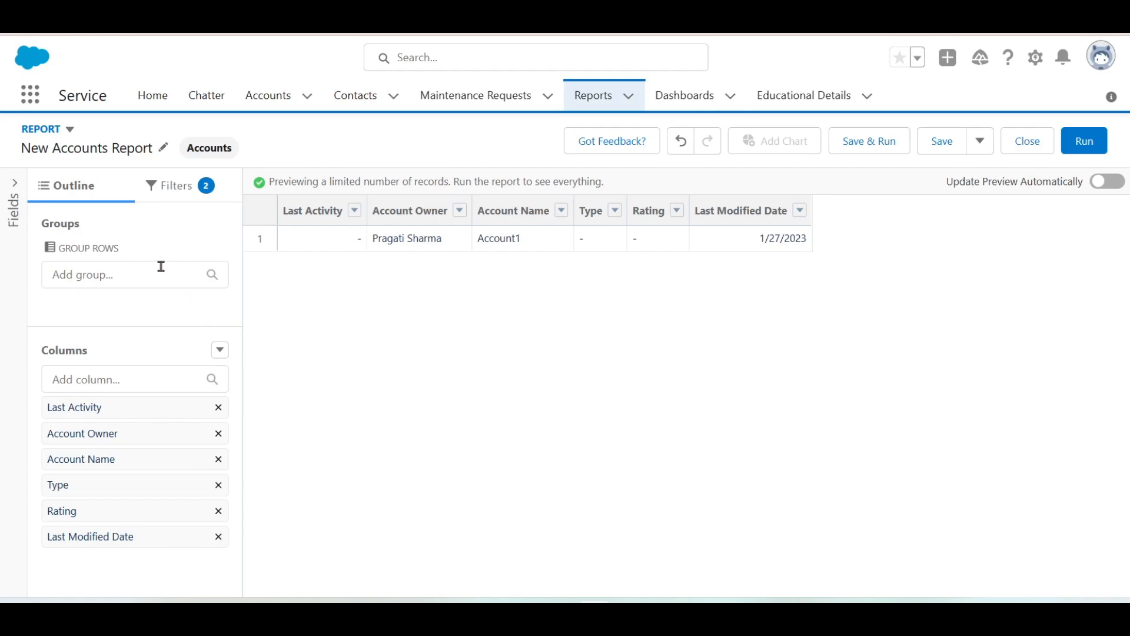
click(189, 188)
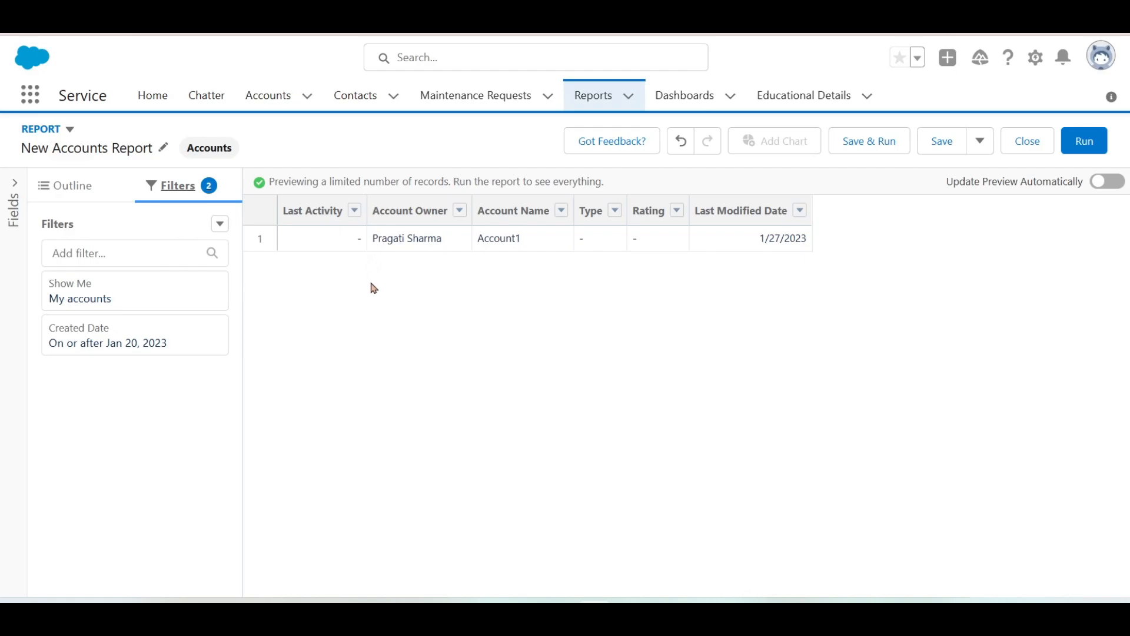
- Test an Account Name equals ABC filter on the preview, then begin adding a different filter
click(125, 254)
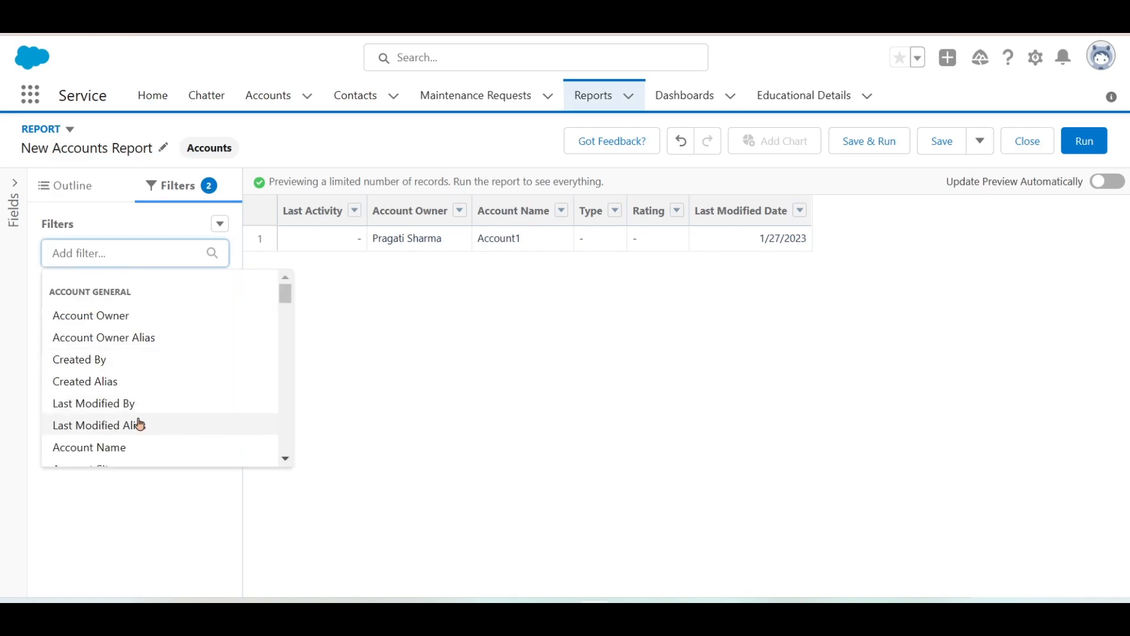
click(122, 445)
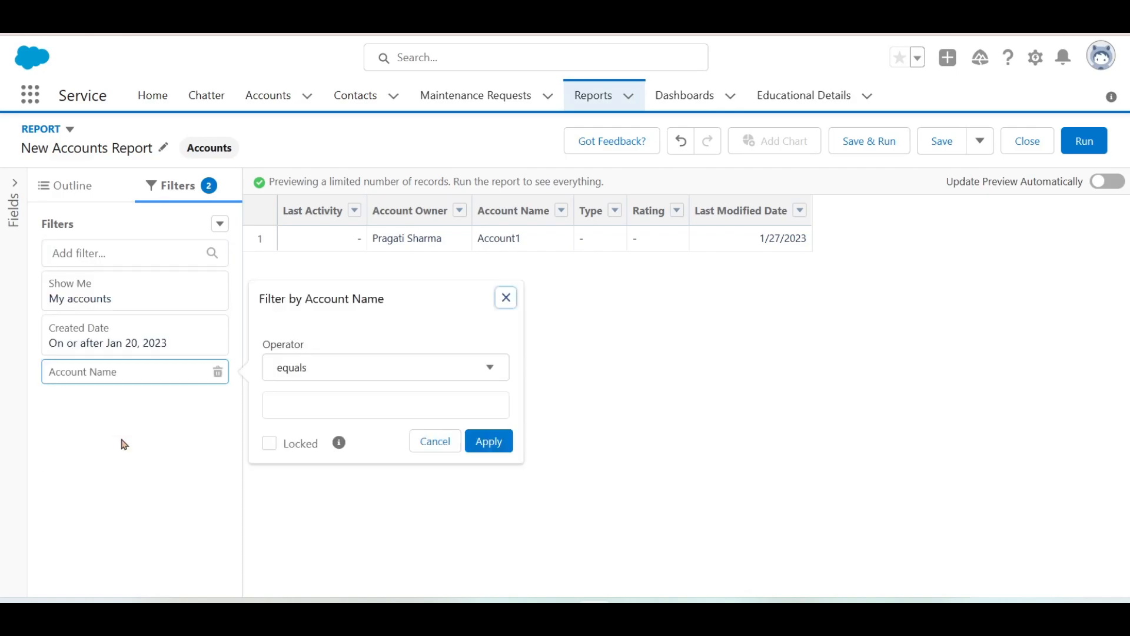
click(303, 404)
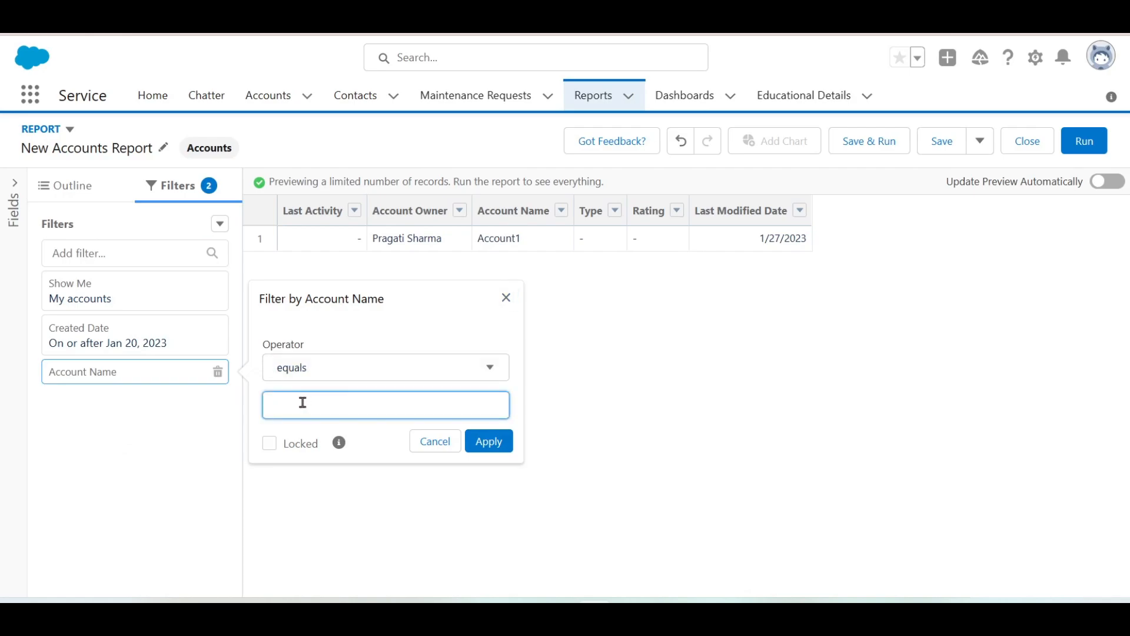
text(ABC)
click(501, 441)
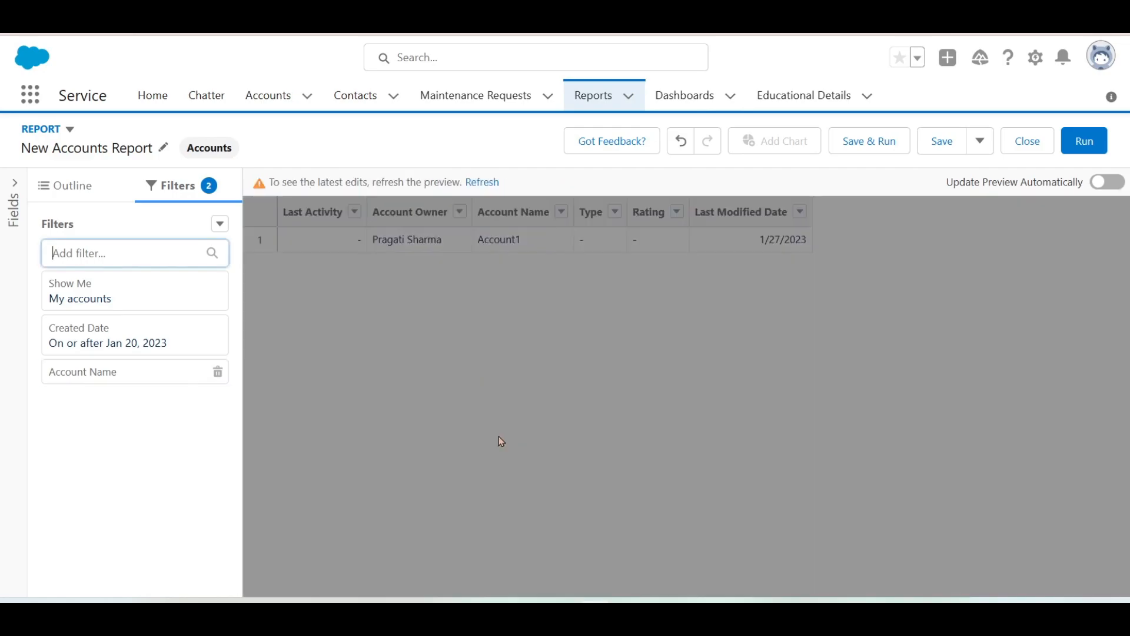
click(484, 183)
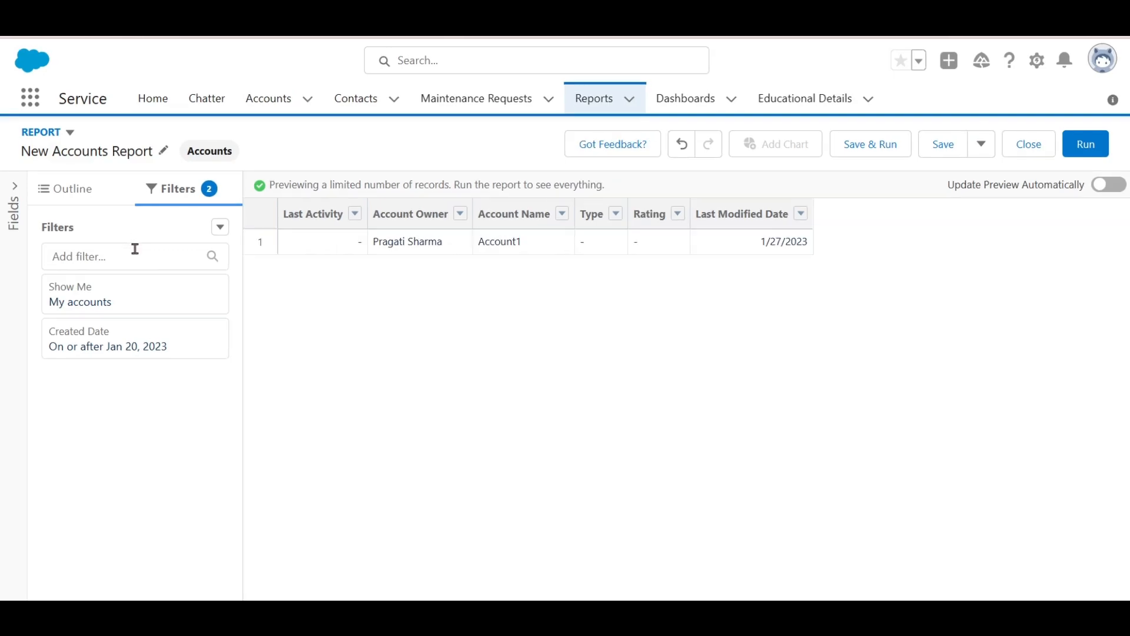
click(135, 249)
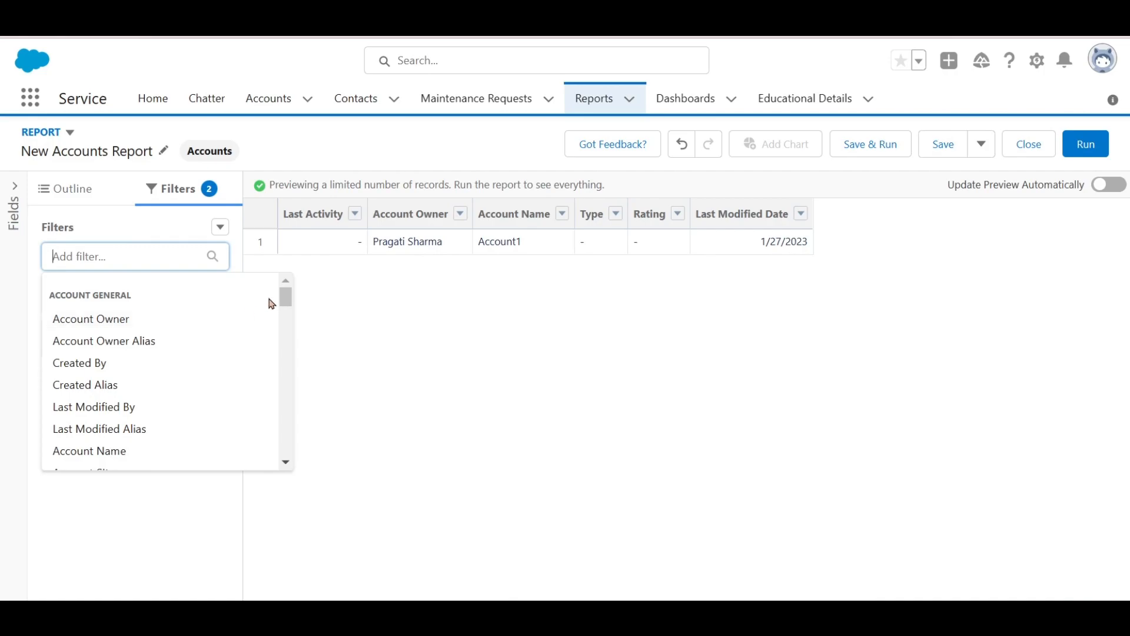
mouse_move(287, 302)
mouse_down()
mouse_move(288, 504)
mouse_move(285, 290)
mouse_up()
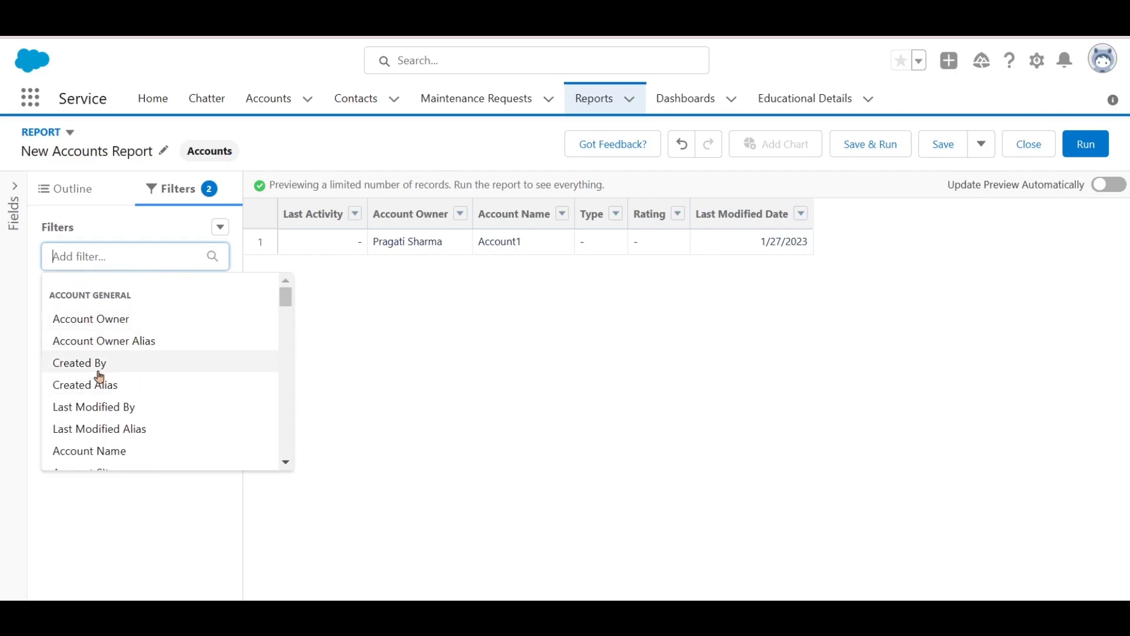
click(123, 320)
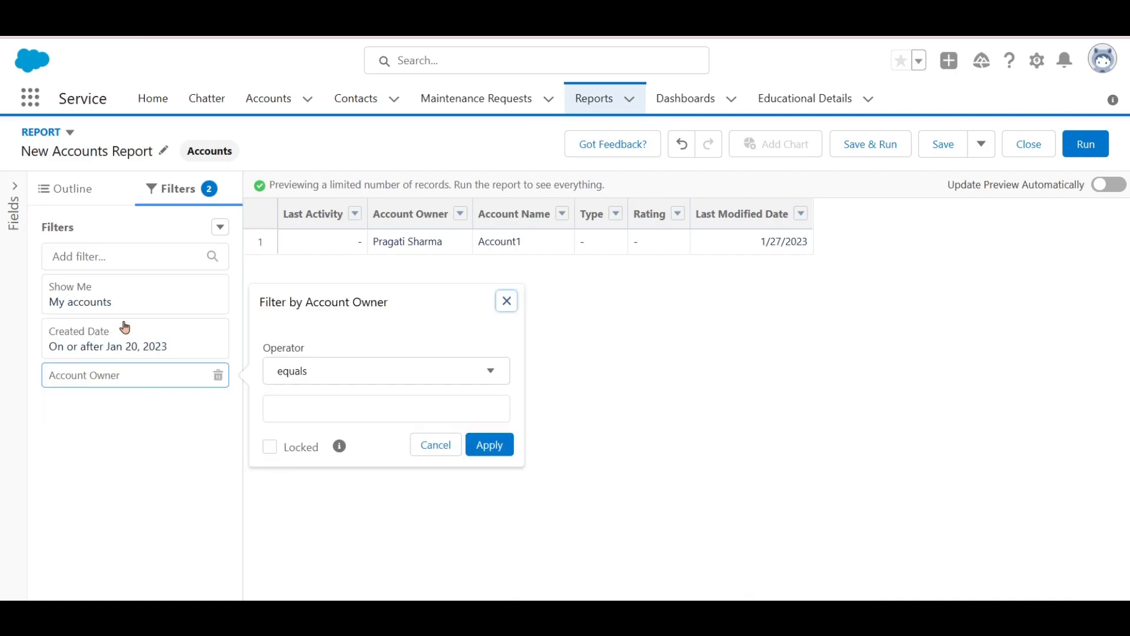
click(327, 375)
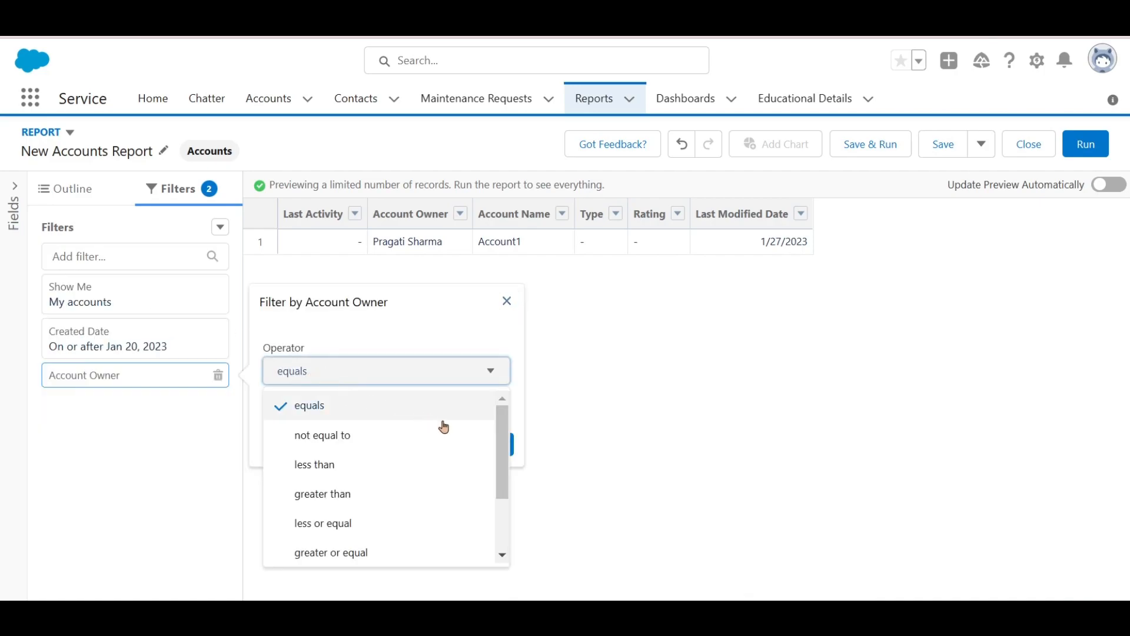
scroll(477, 441, down, 2)
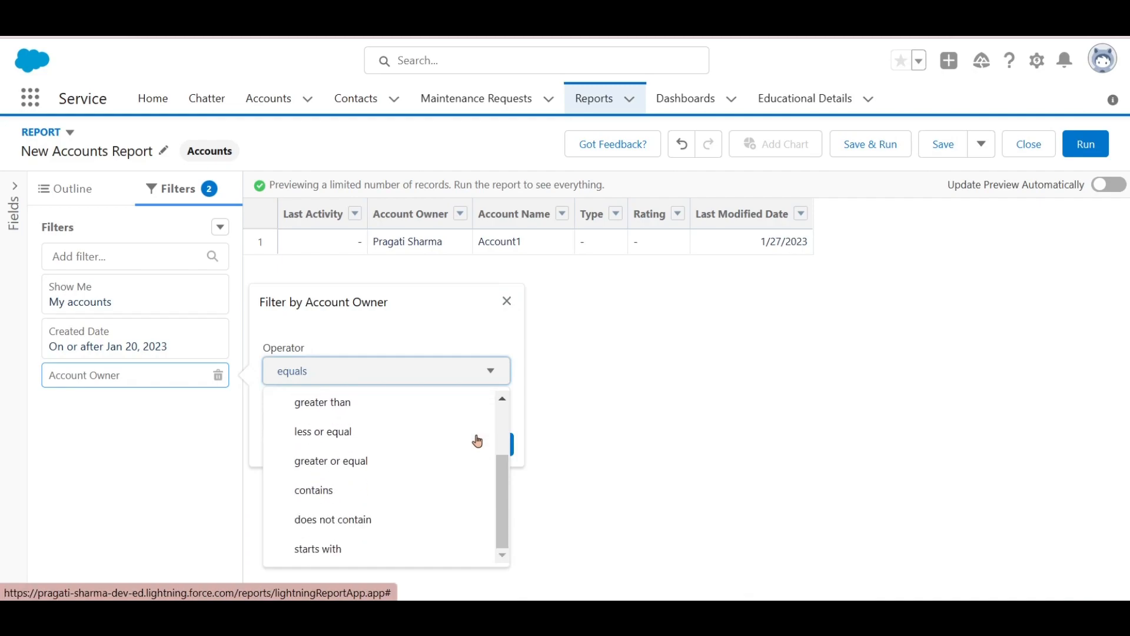
scroll(477, 441, up, 2)
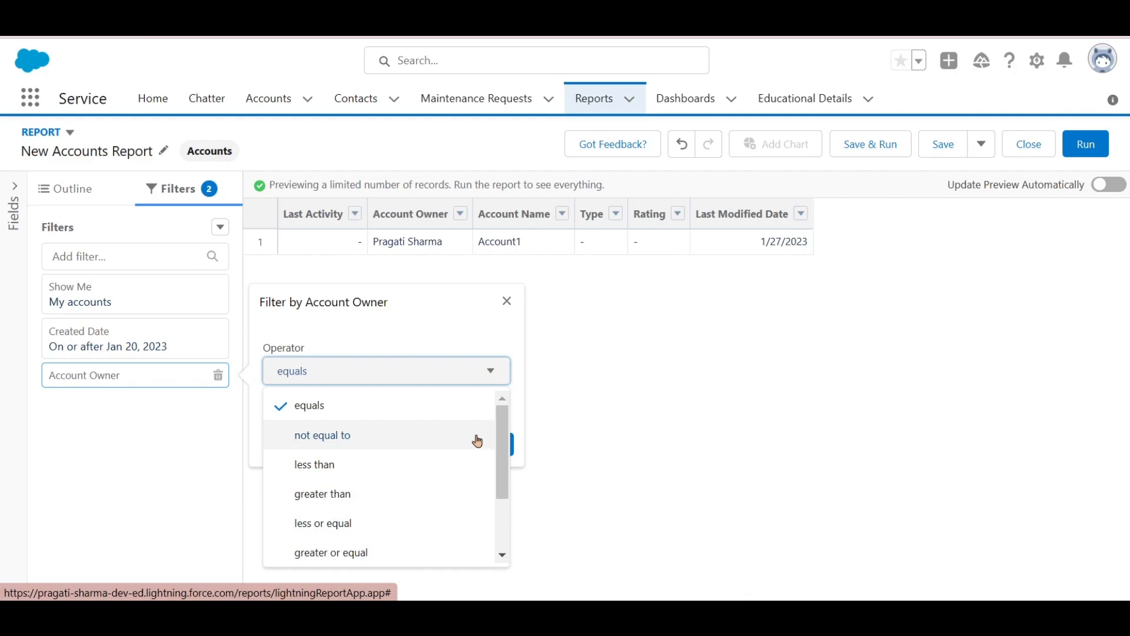
click(482, 402)
click(437, 408)
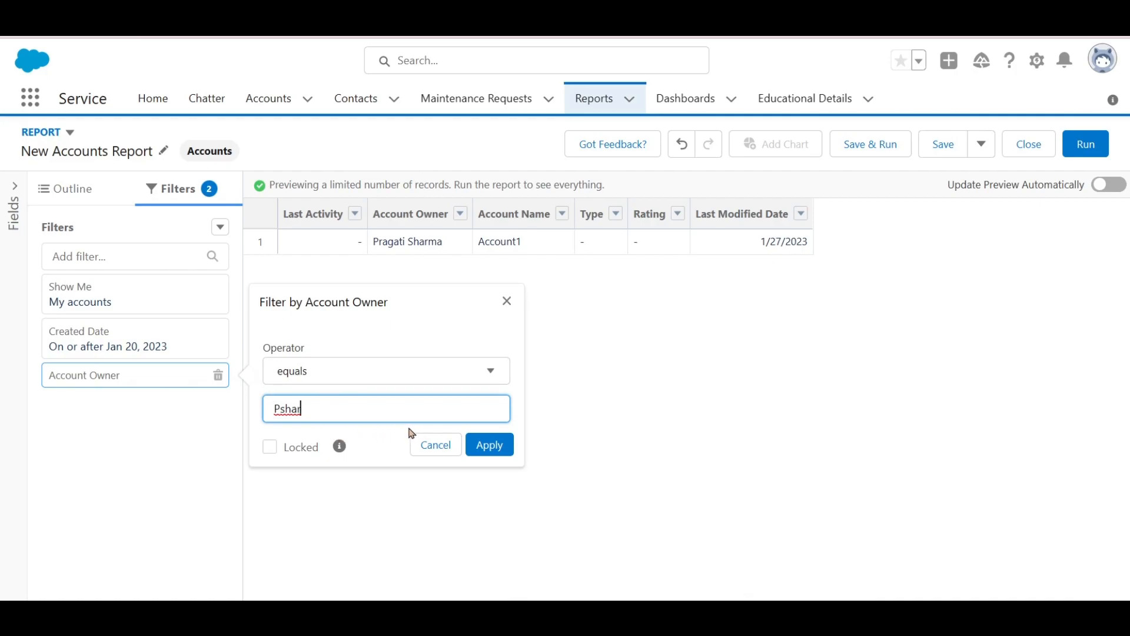
click(507, 304)
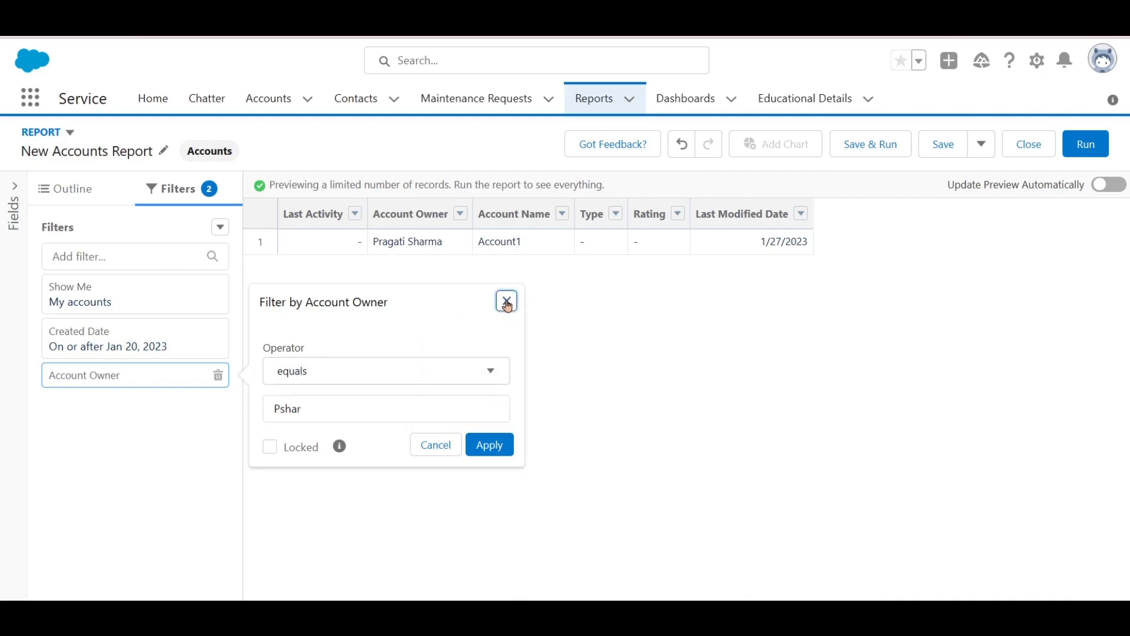
- Set the Created Date filter start to January 31, 2023 and refresh the preview
click(180, 346)
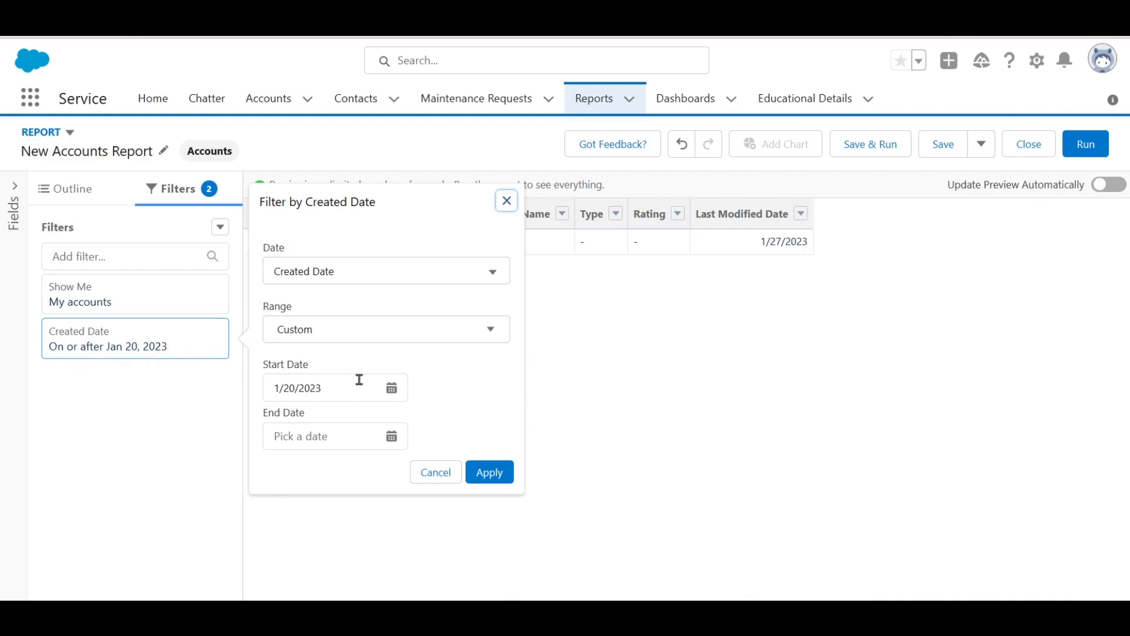
click(391, 393)
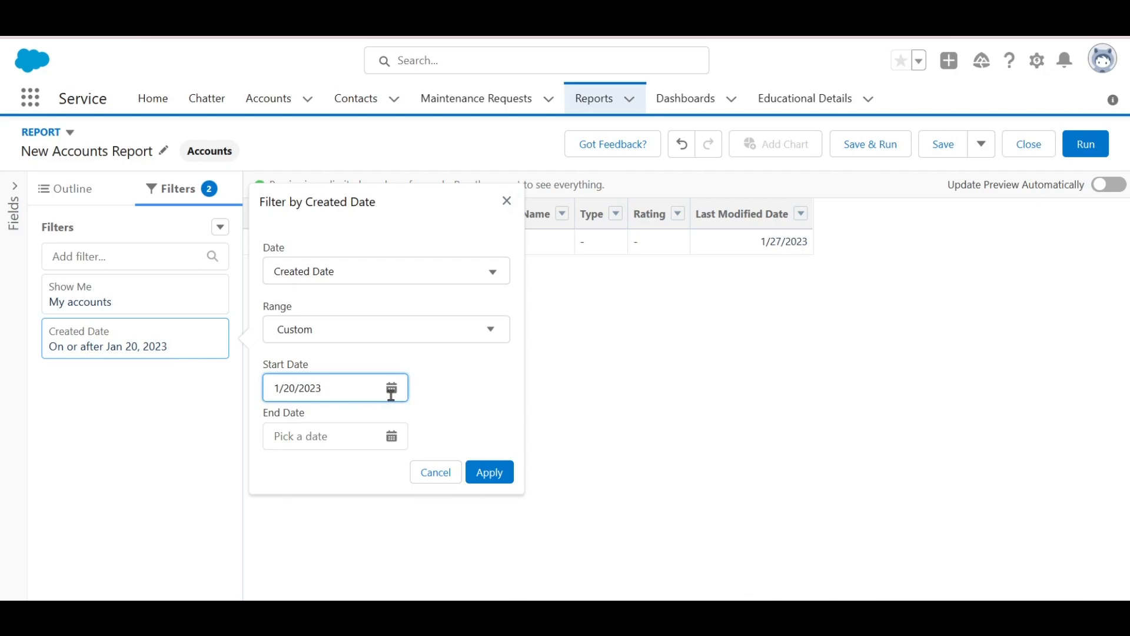
click(391, 389)
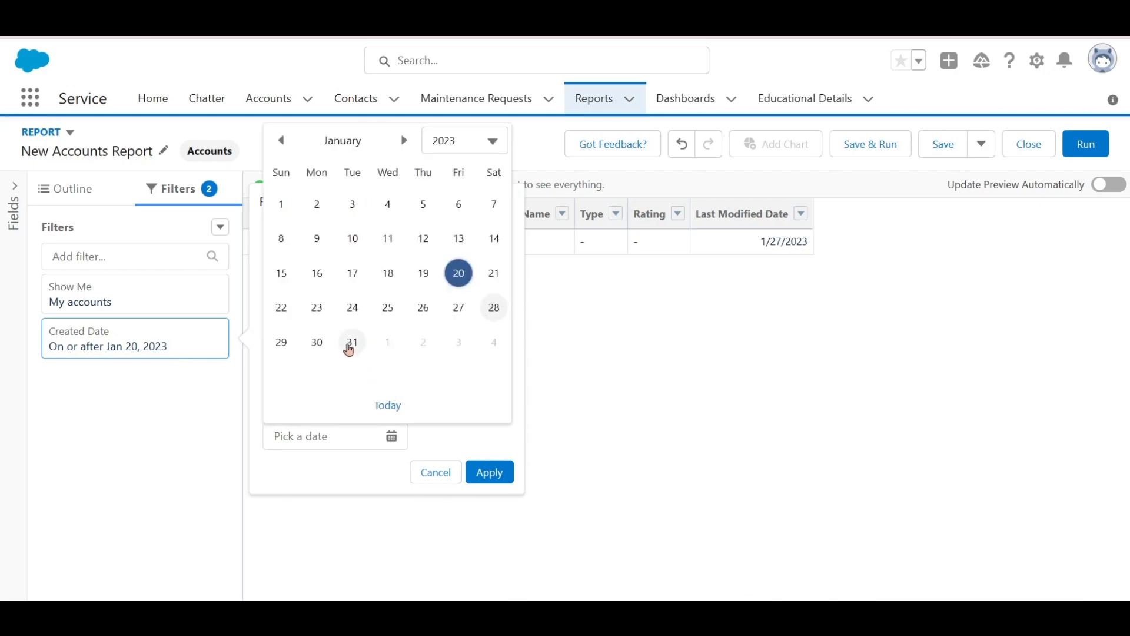
click(352, 343)
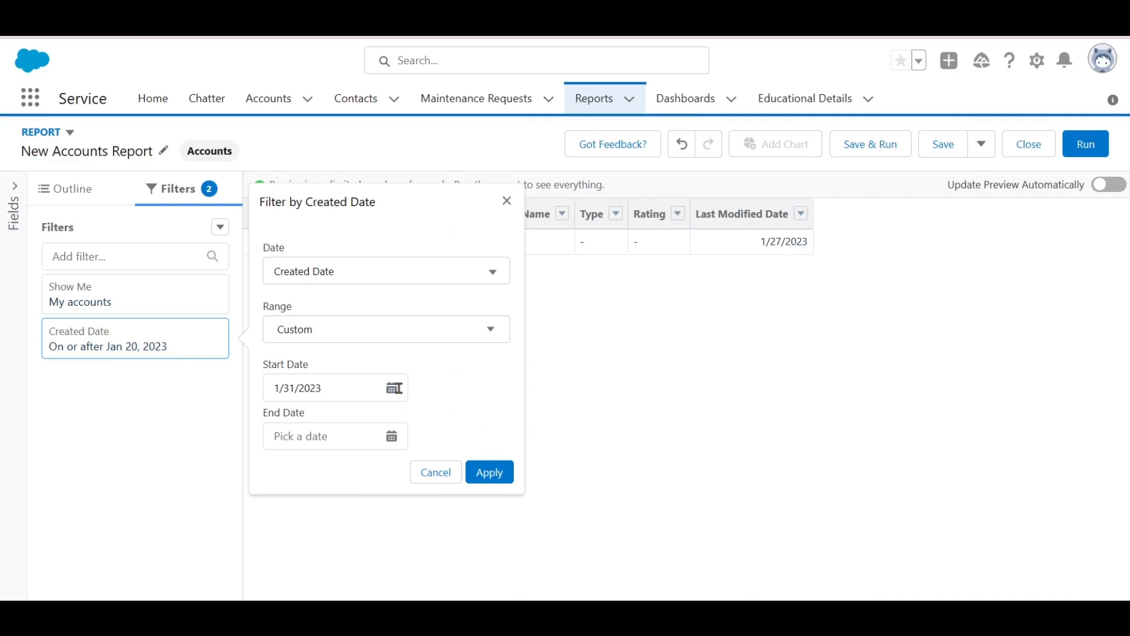
click(488, 475)
click(480, 186)
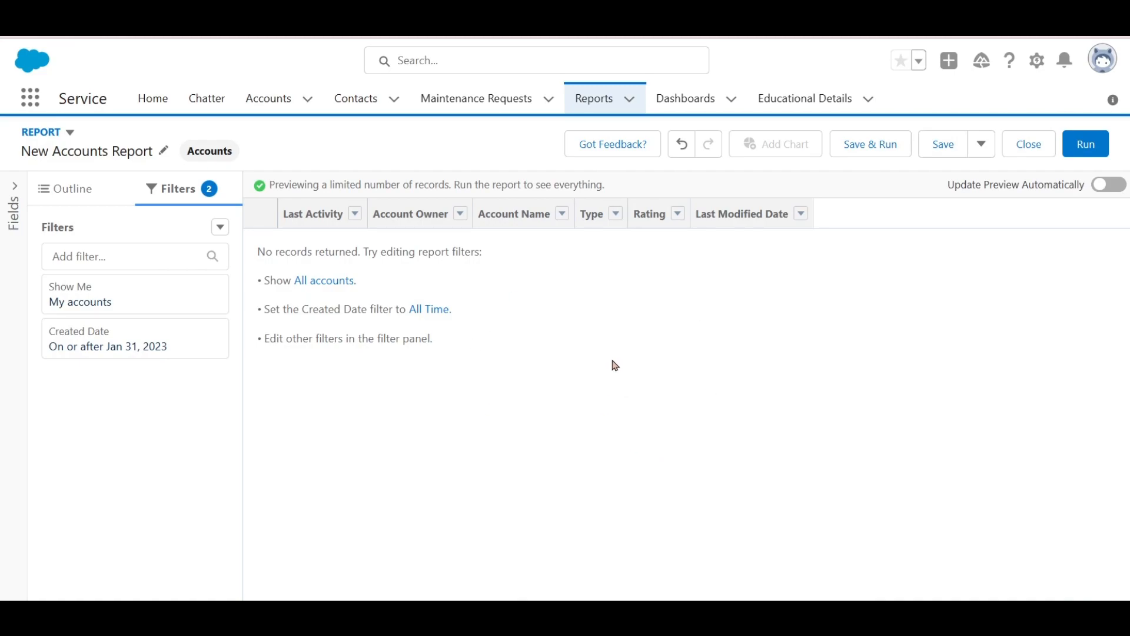
- Change the Created Date start to January 5, 2021 and refresh so all accounts appear
click(212, 336)
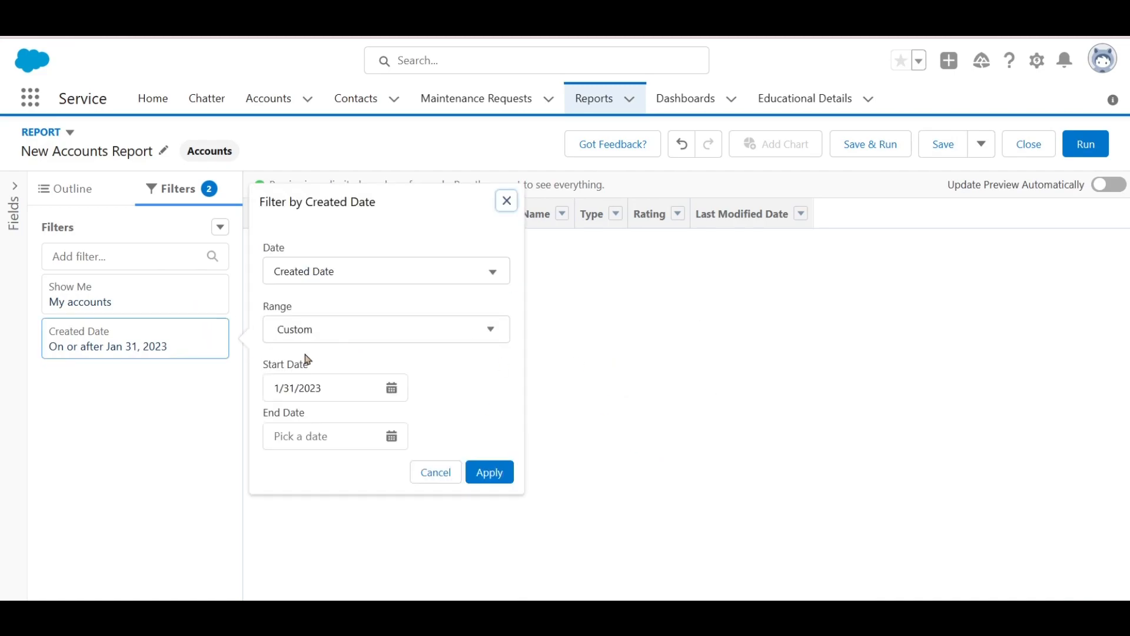
click(345, 384)
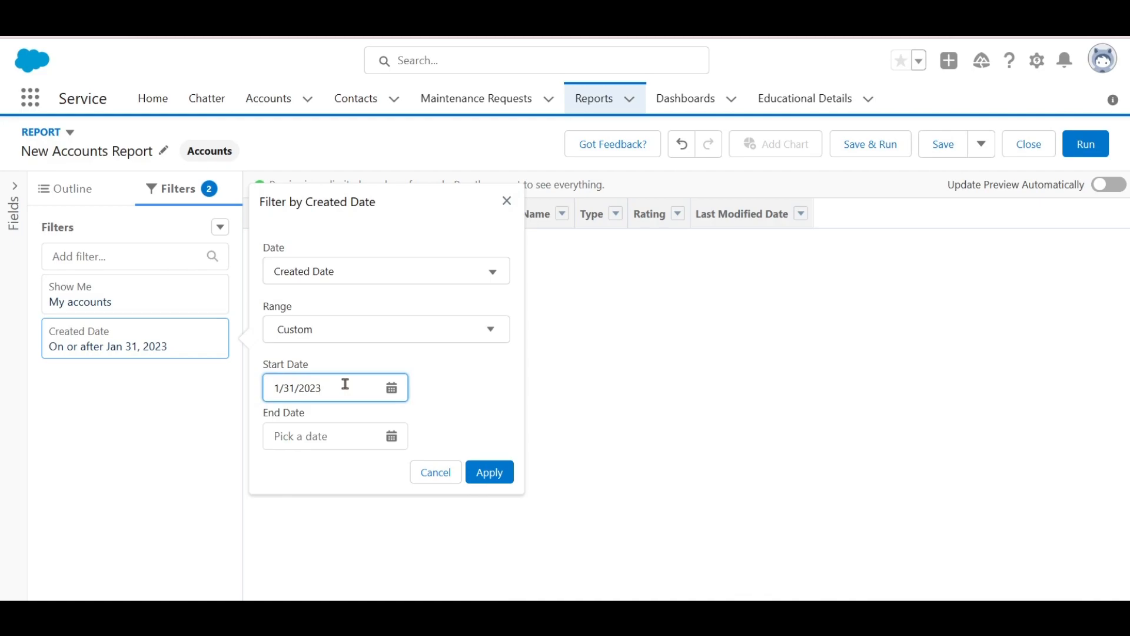
click(392, 387)
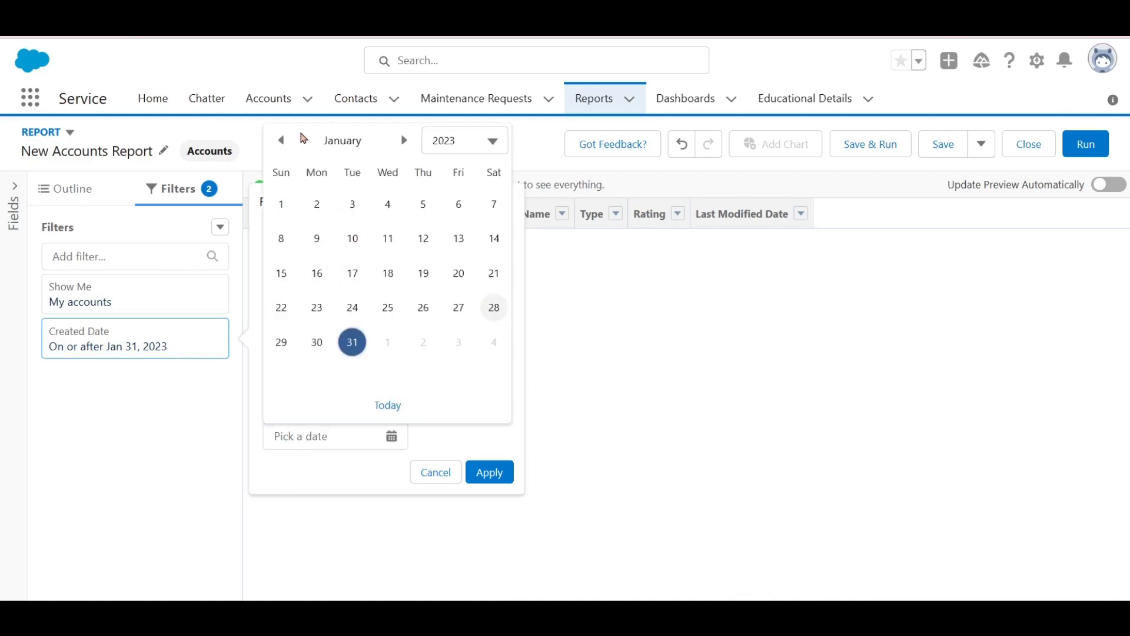
click(462, 143)
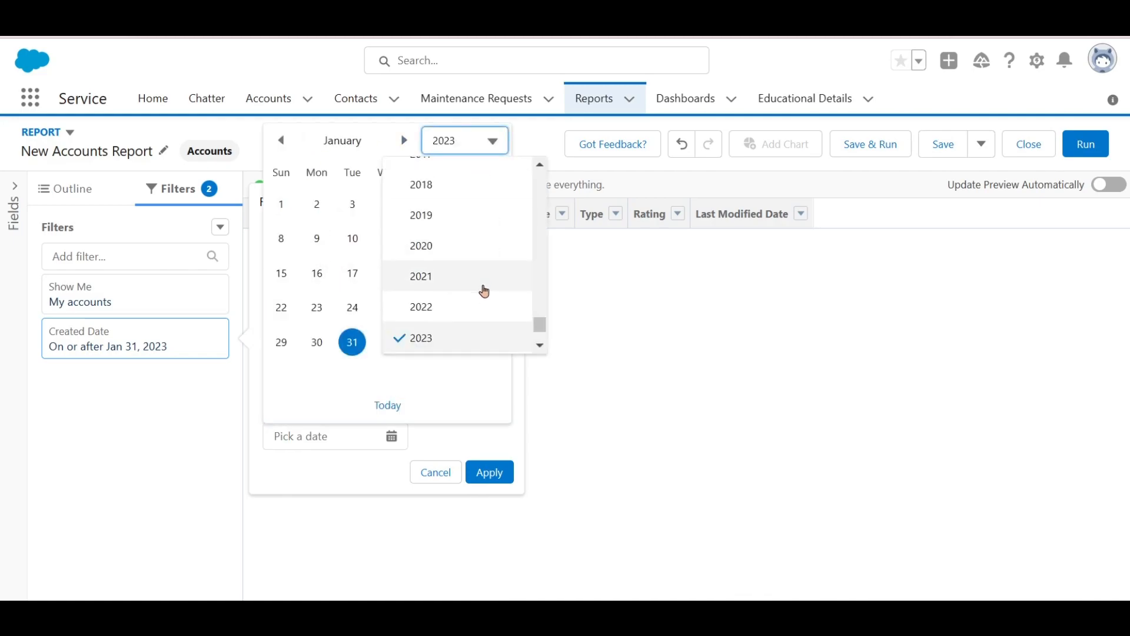
click(484, 291)
click(352, 249)
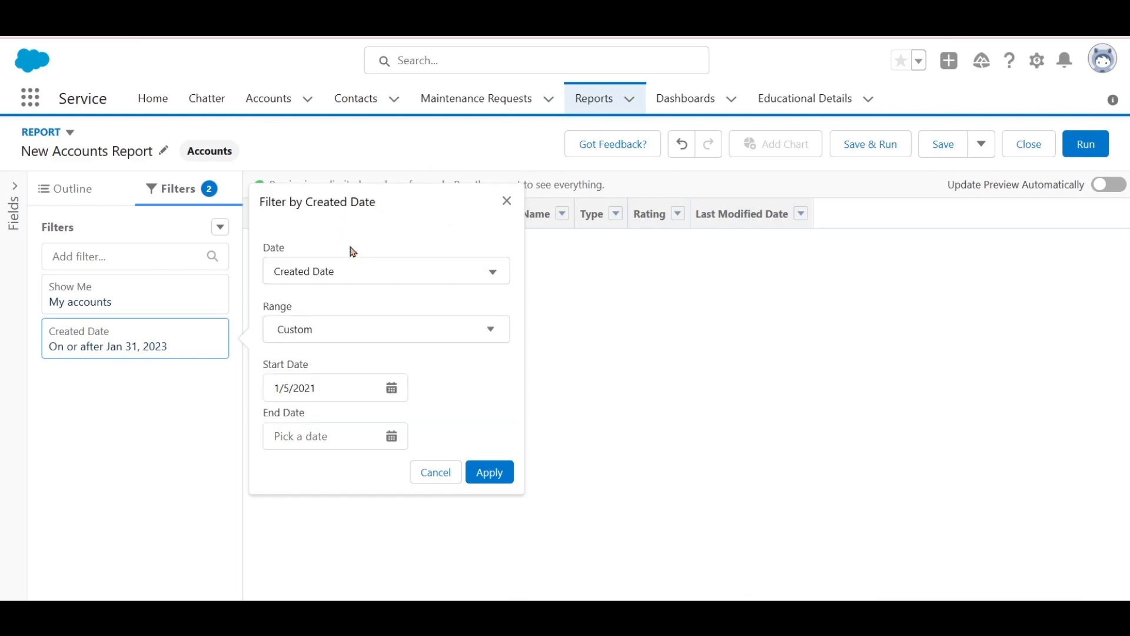
click(490, 473)
click(487, 185)
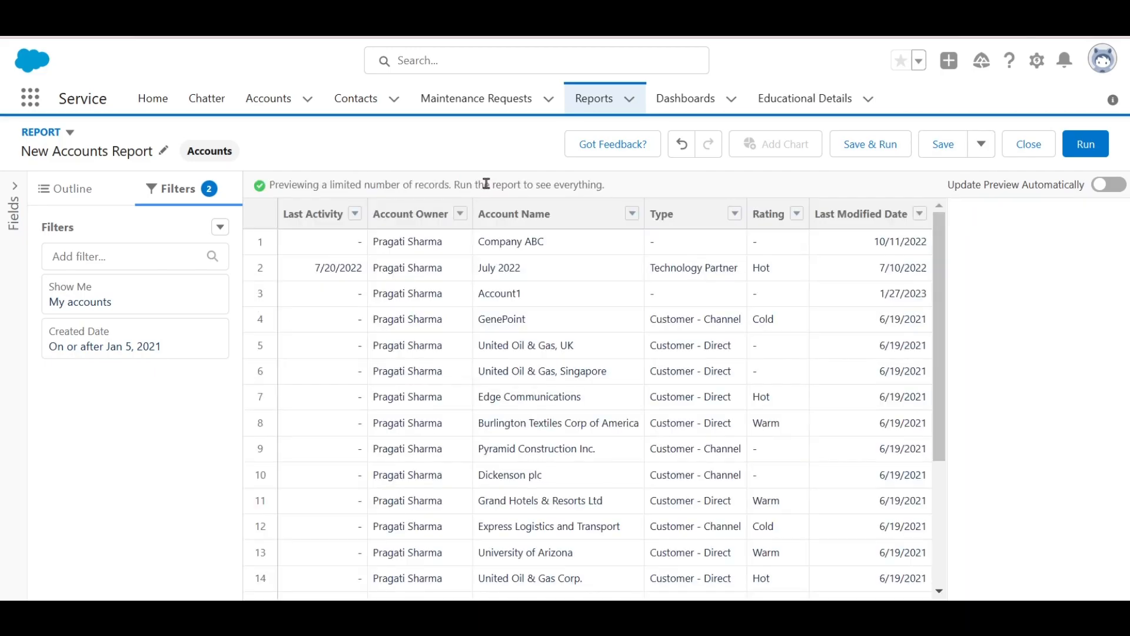
scroll(640, 439, down, 3)
scroll(641, 439, up, 3)
- Choose Save & Close for the New Accounts Report when leaving for Dashboards, then go Home
click(685, 95)
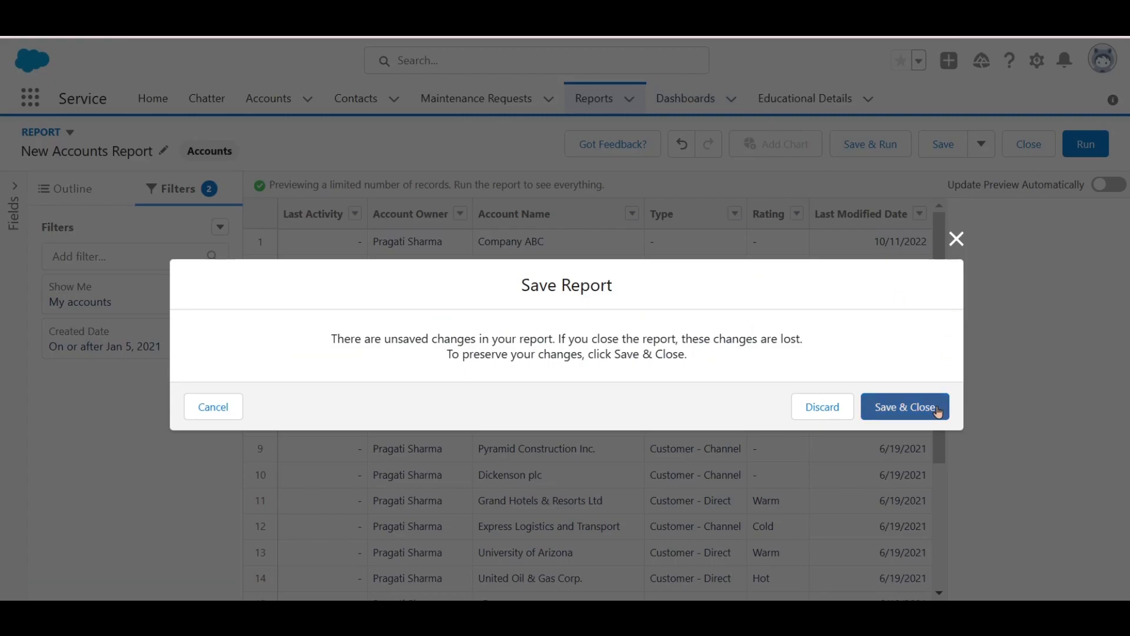
click(822, 407)
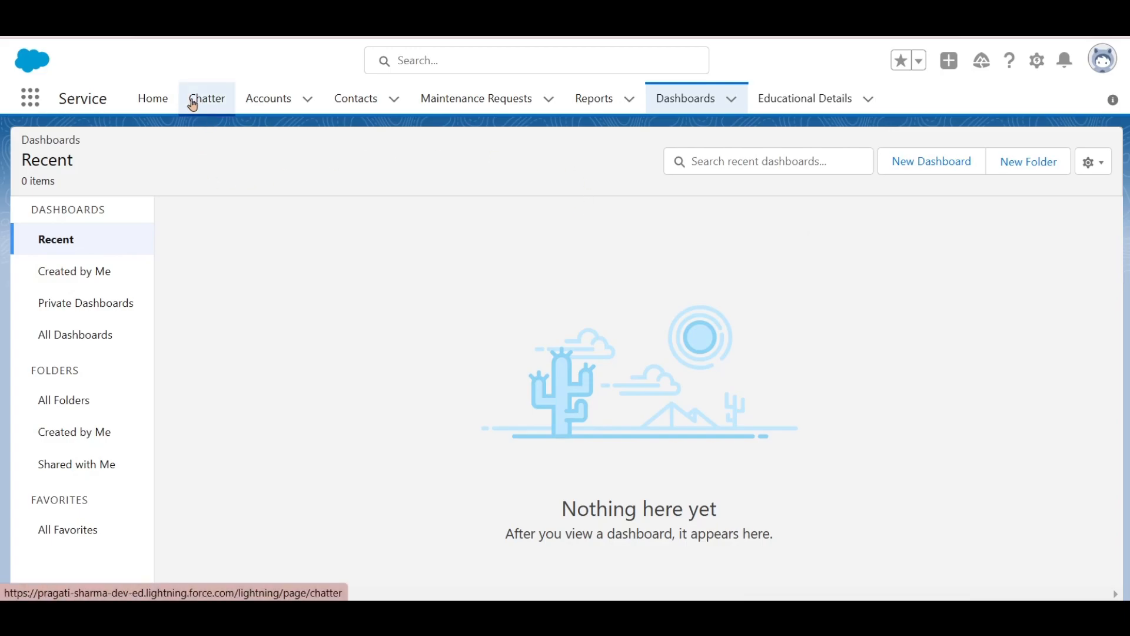
click(153, 99)
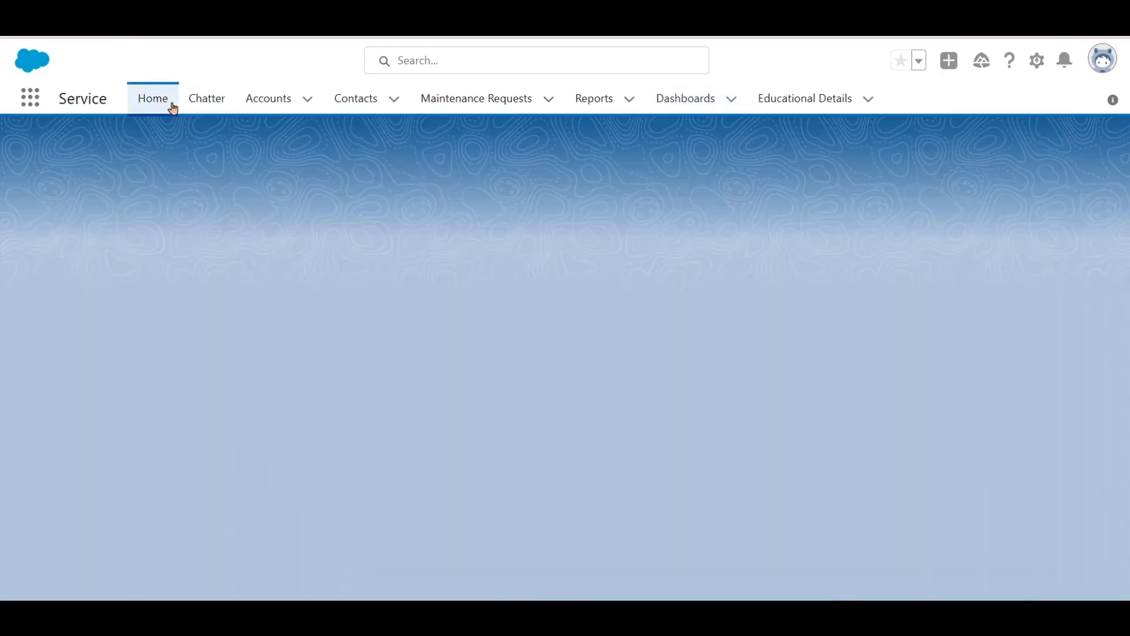